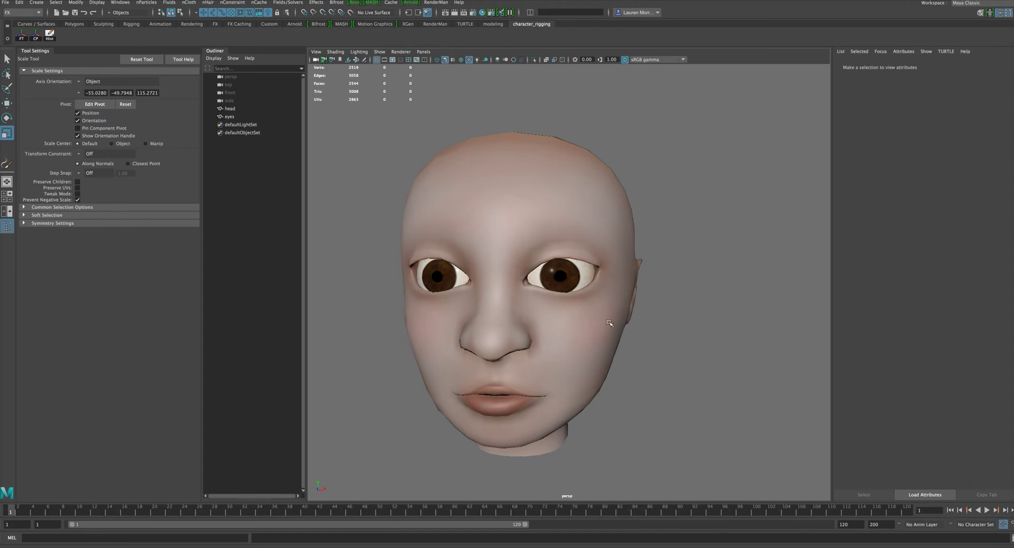
Step: Switch to the Modeling menu set and make the head mesh paintable for Paint Effects
click(631, 324)
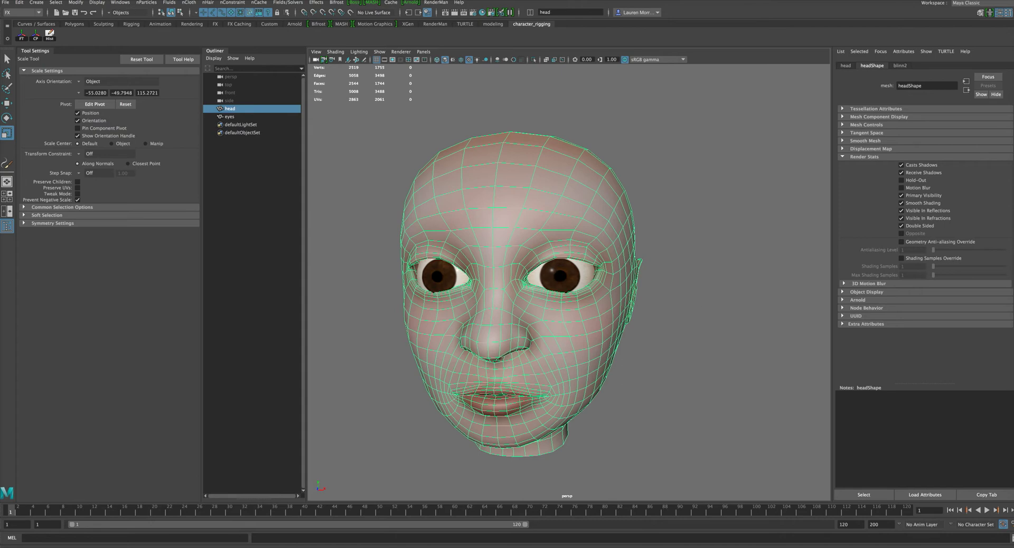
click(39, 12)
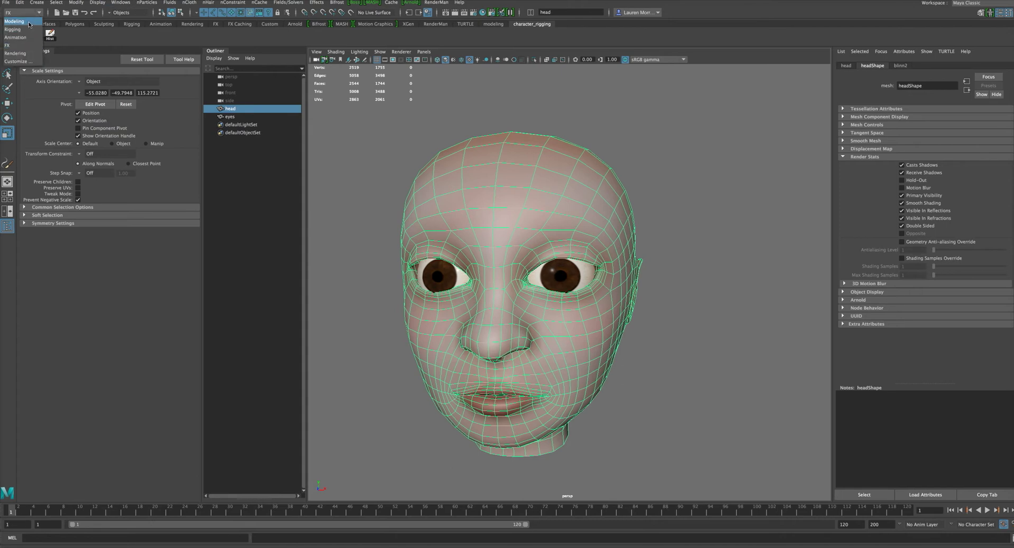
click(26, 23)
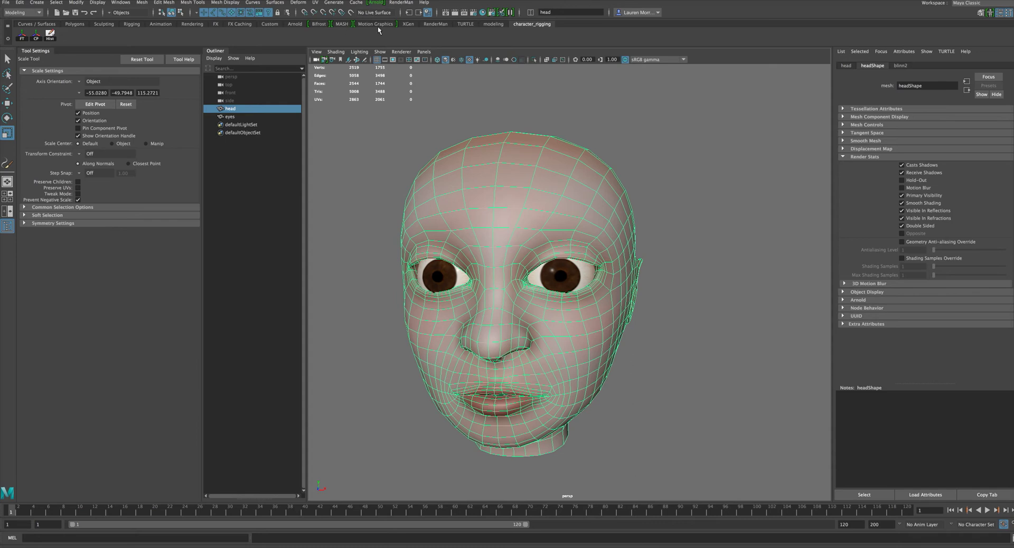
click(334, 2)
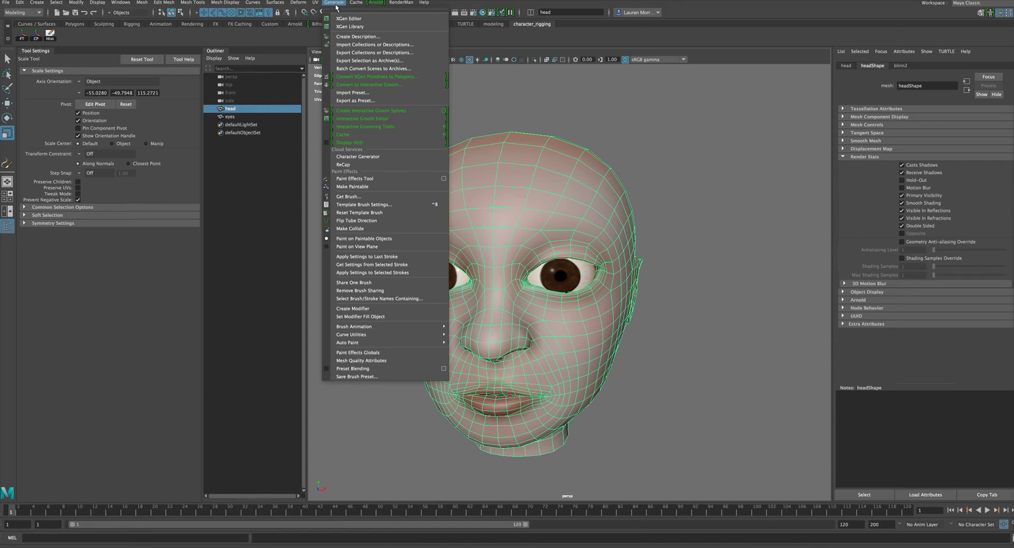
click(363, 187)
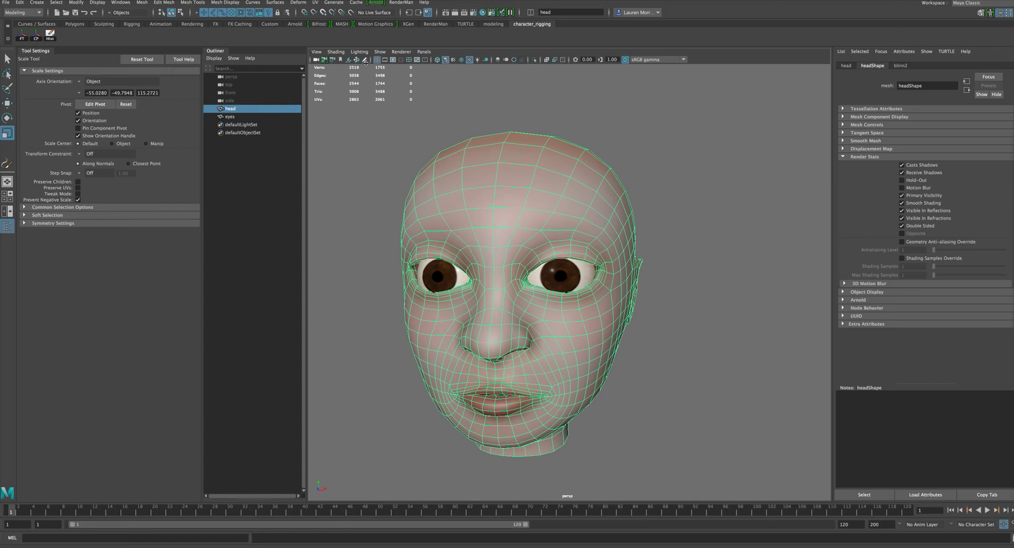
Step: Load the eyeBrowBlack.mel brush from the Hair folder of the Paint Effects examples and close the Content Browser
click(333, 3)
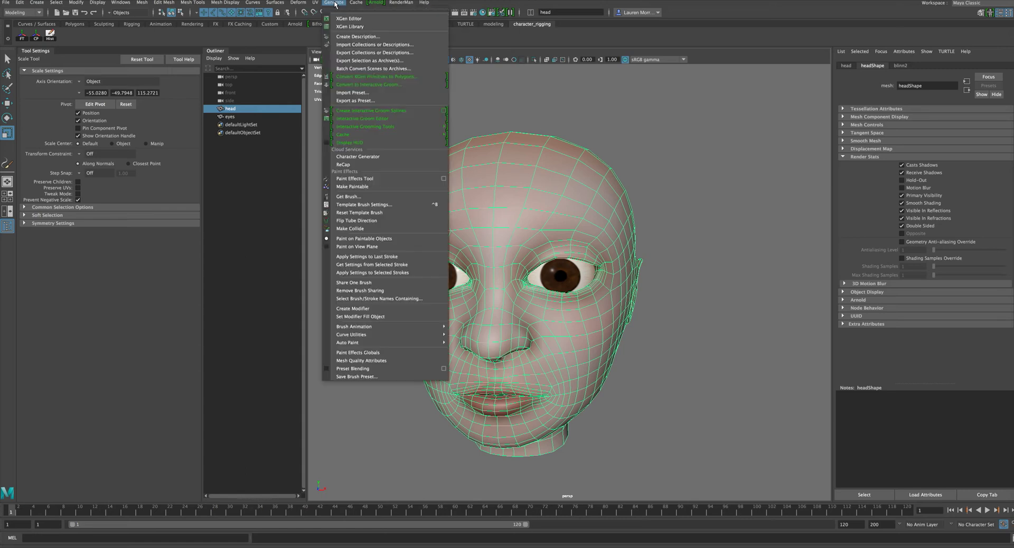
click(348, 197)
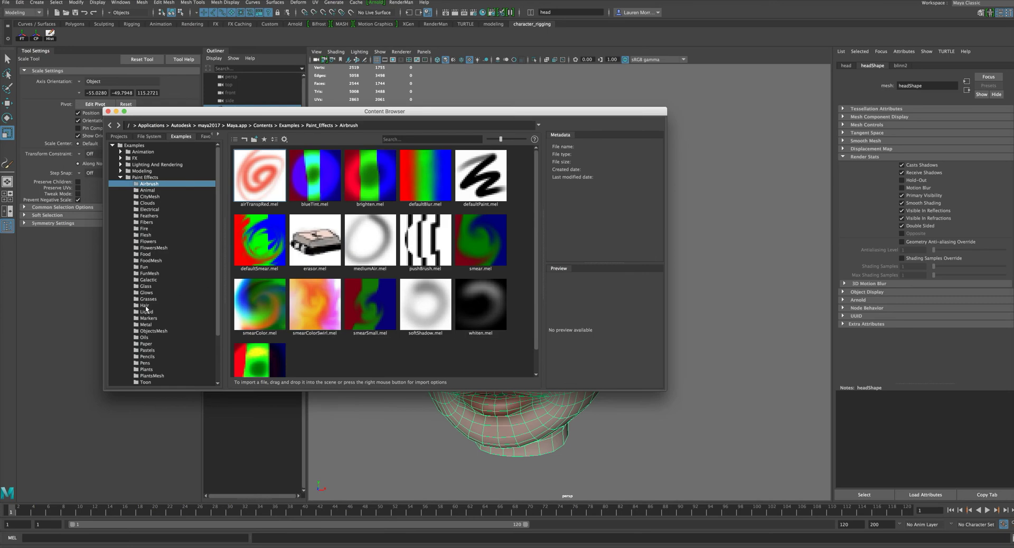
click(145, 306)
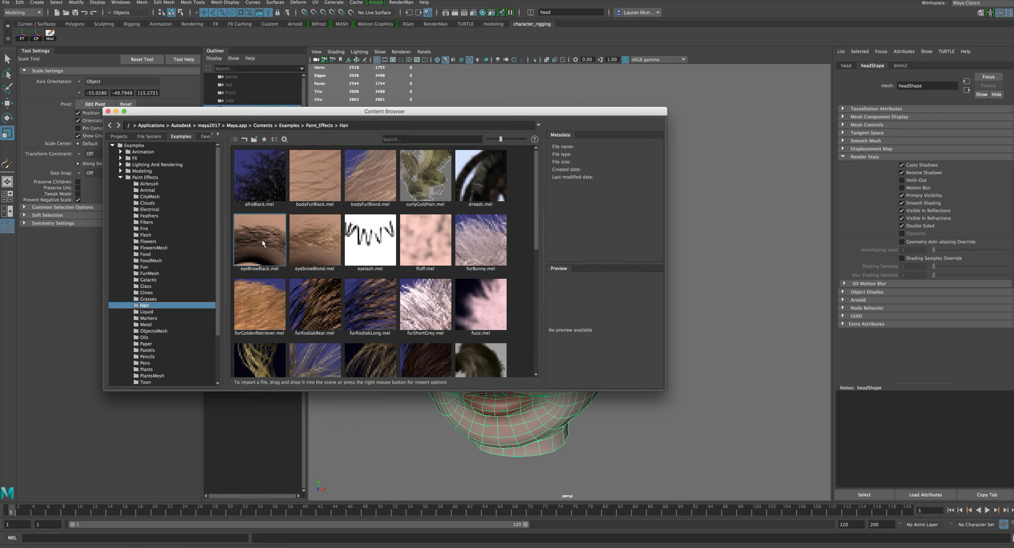
click(273, 241)
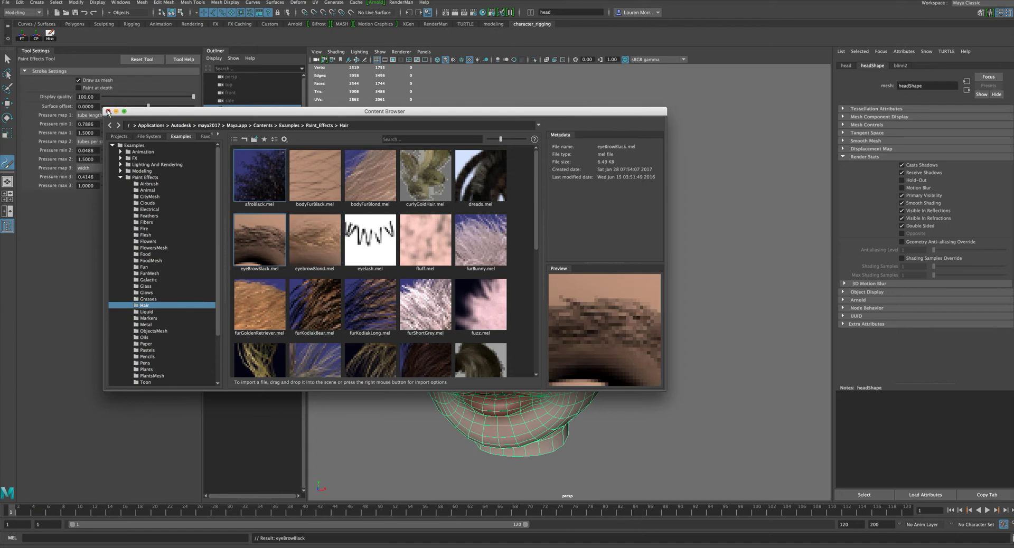
click(108, 112)
Step: Paint one eyebrow above the character's left eye with a long base stroke and several short overlapping strokes, and deselect it
scroll(544, 216, up, 5)
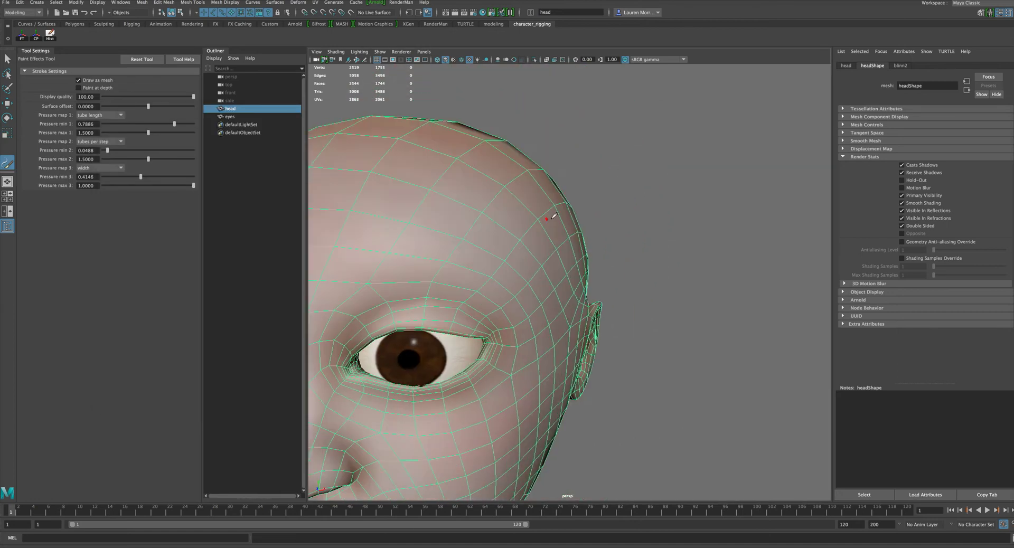
alt+middle_drag(552, 218, 577, 208)
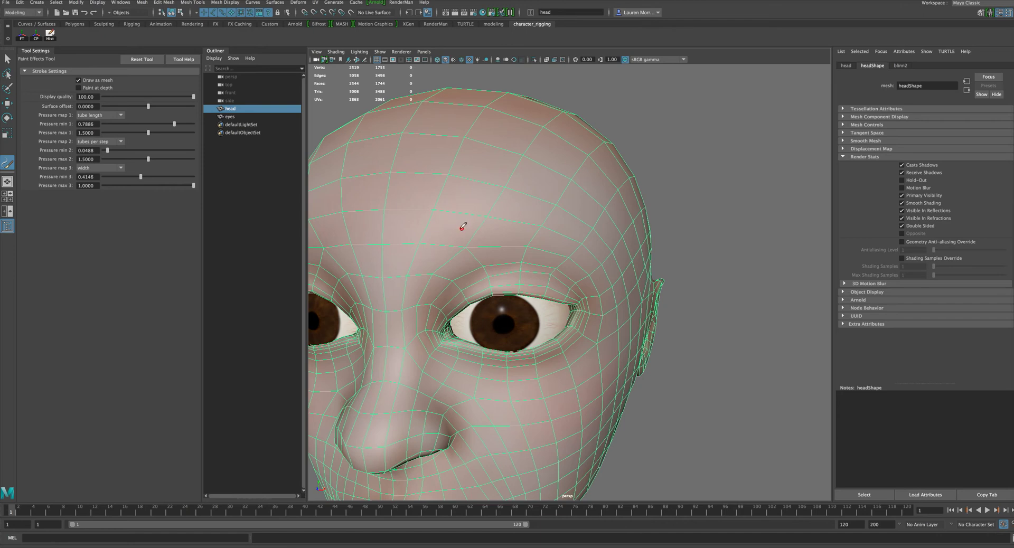
mouse_move(463, 227)
mouse_down()
mouse_move(441, 234)
mouse_move(585, 244)
mouse_up()
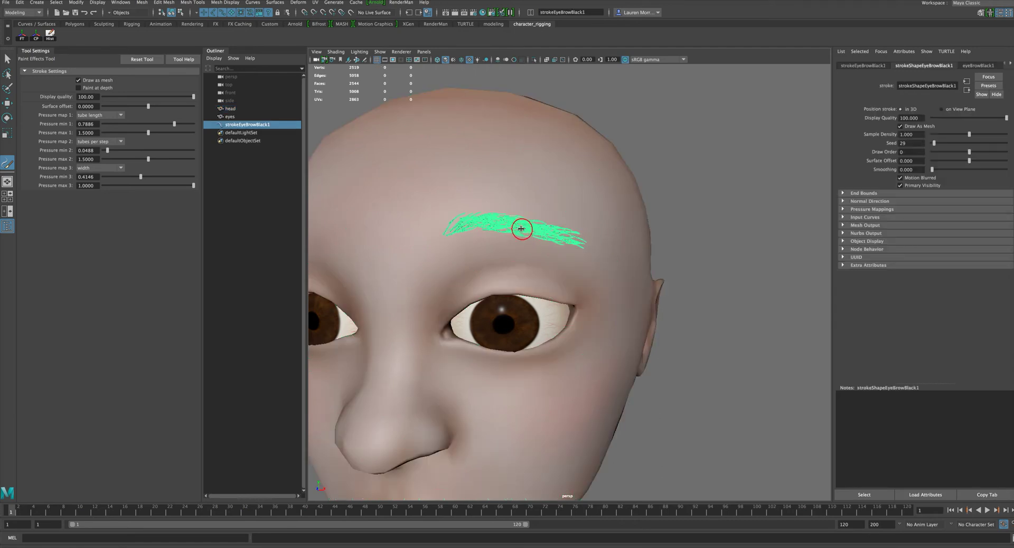
mouse_move(521, 229)
mouse_down()
mouse_move(504, 229)
mouse_move(536, 222)
mouse_move(591, 241)
mouse_move(580, 237)
mouse_up()
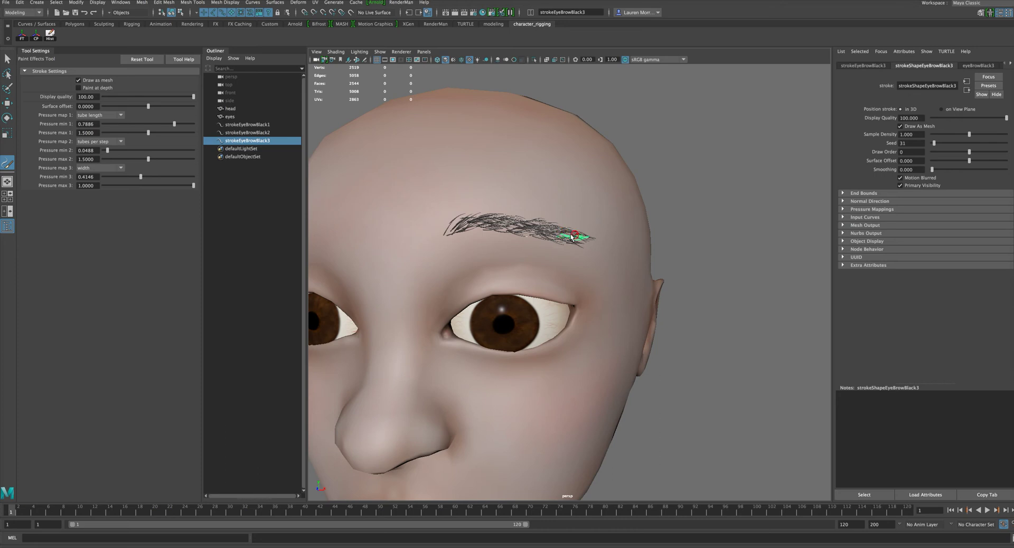
mouse_move(580, 236)
mouse_down()
mouse_move(596, 239)
mouse_move(573, 232)
mouse_move(589, 234)
mouse_up()
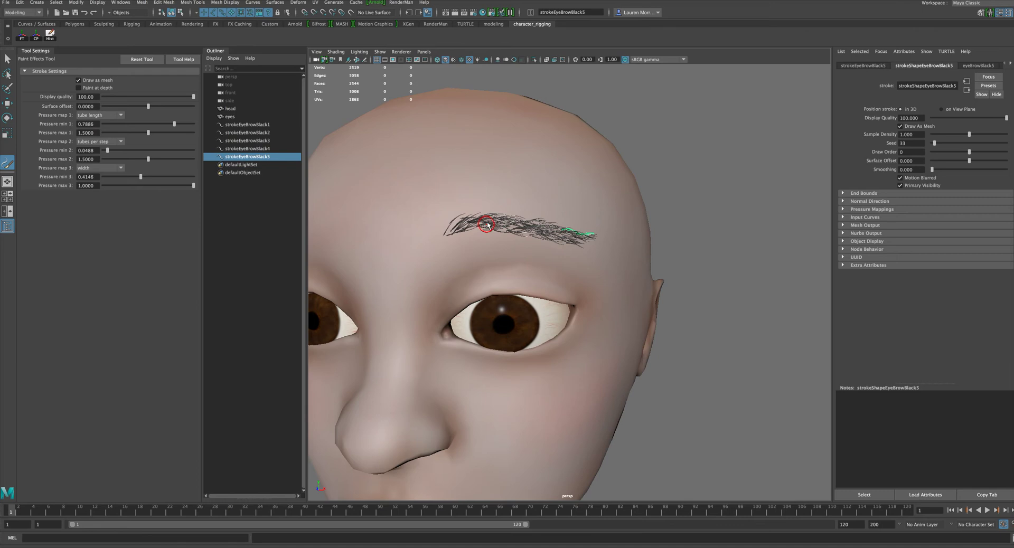
mouse_move(498, 222)
mouse_down()
mouse_move(457, 232)
mouse_move(522, 231)
mouse_up()
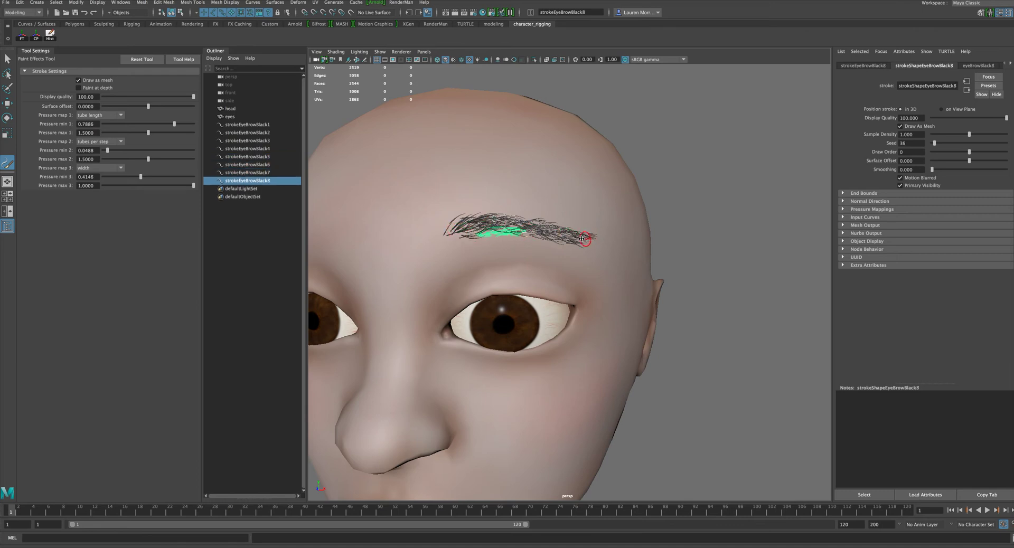
key(q)
scroll(671, 186, down, 5)
click(671, 186)
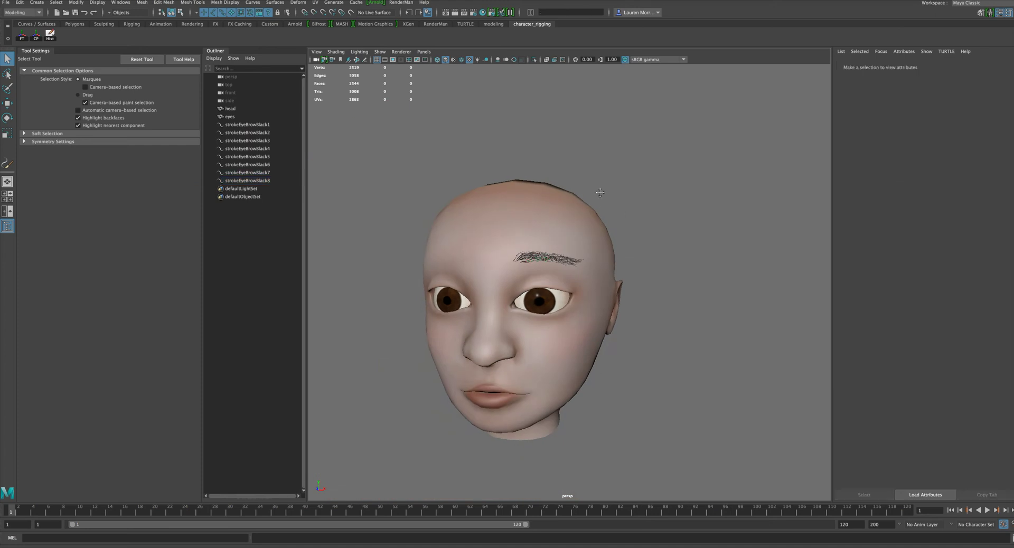
Step: Examine the painted eyebrow up close by selecting its separate strokes one after another, from strokeEyeBrowBlack2 to strokeEyeBrowBlack8
alt+drag(654, 188, 576, 193)
scroll(576, 192, up, 4)
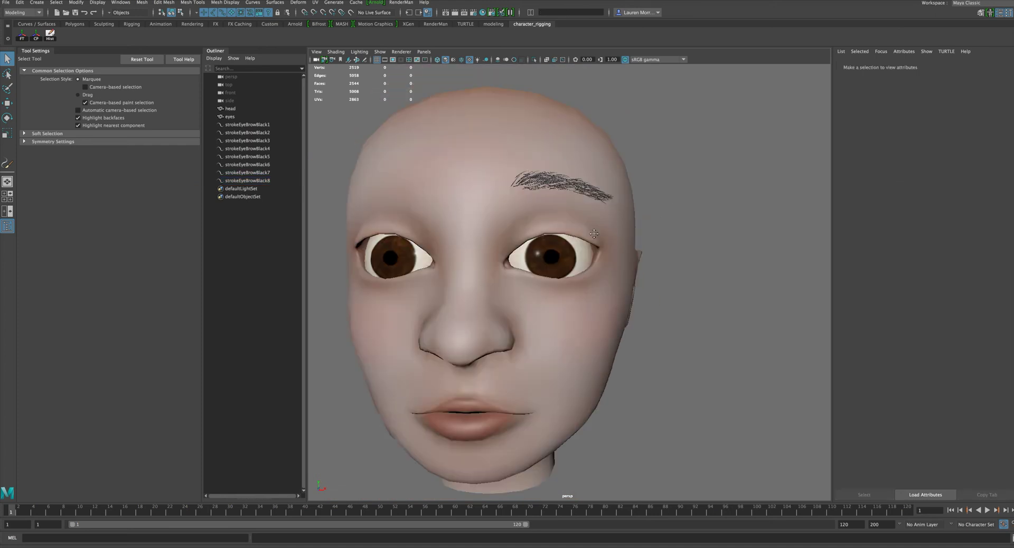
alt+middle_drag(577, 193, 604, 231)
scroll(604, 230, up, 4)
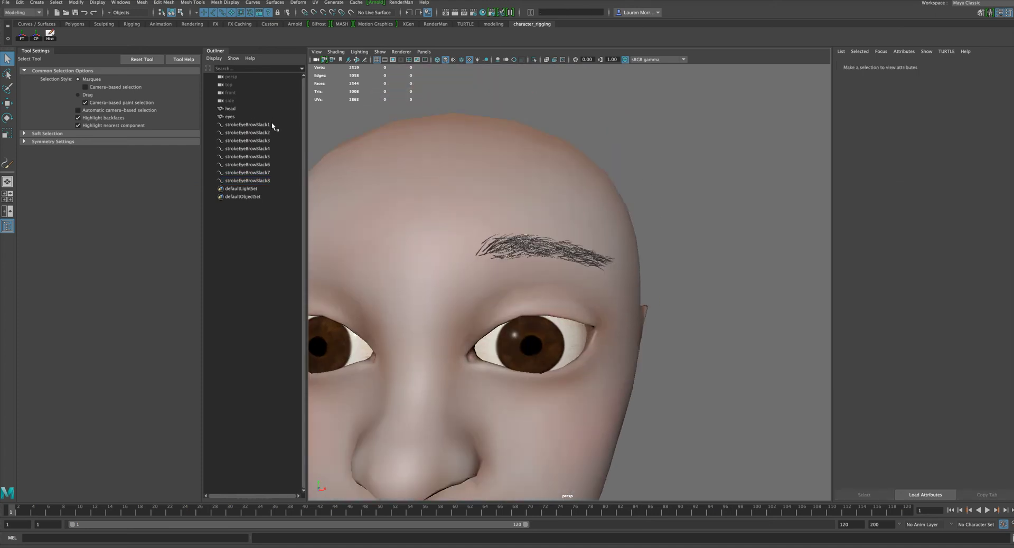
click(258, 132)
click(255, 140)
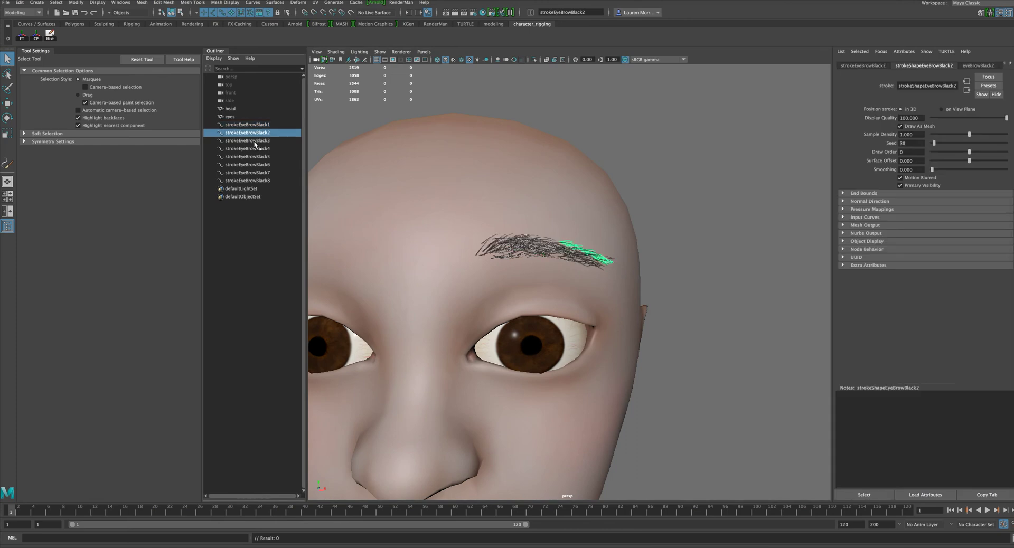
click(257, 148)
click(258, 157)
click(260, 165)
click(262, 173)
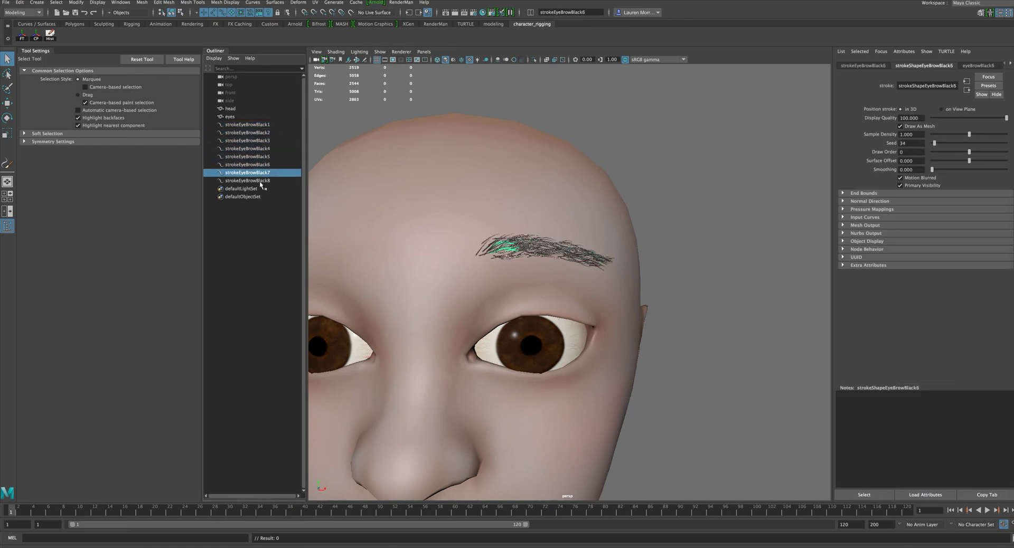
click(262, 181)
Step: Try moving the head faces beneath the eyebrow to test whether the strokes follow the mesh, and return to object selection
click(480, 183)
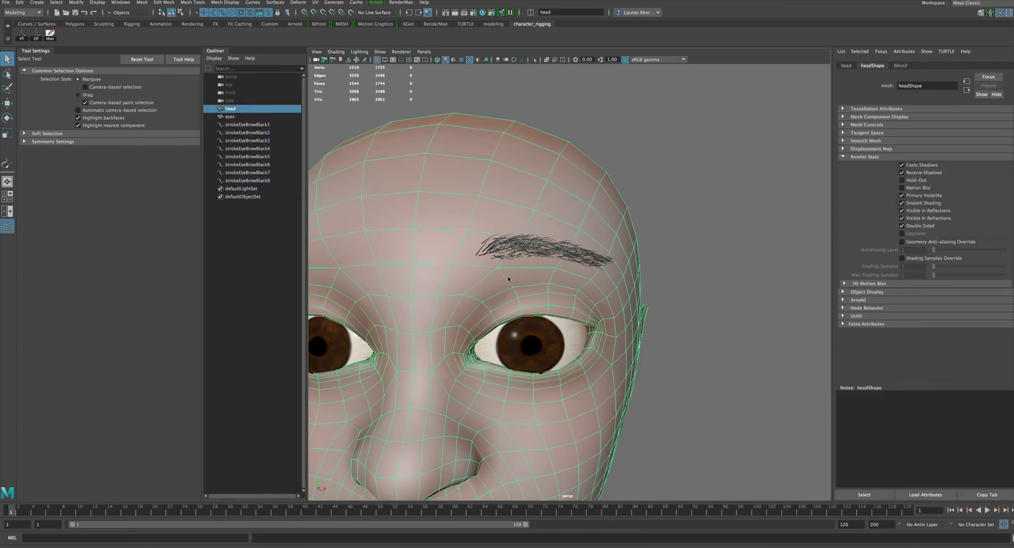
right_click(510, 272)
click(506, 293)
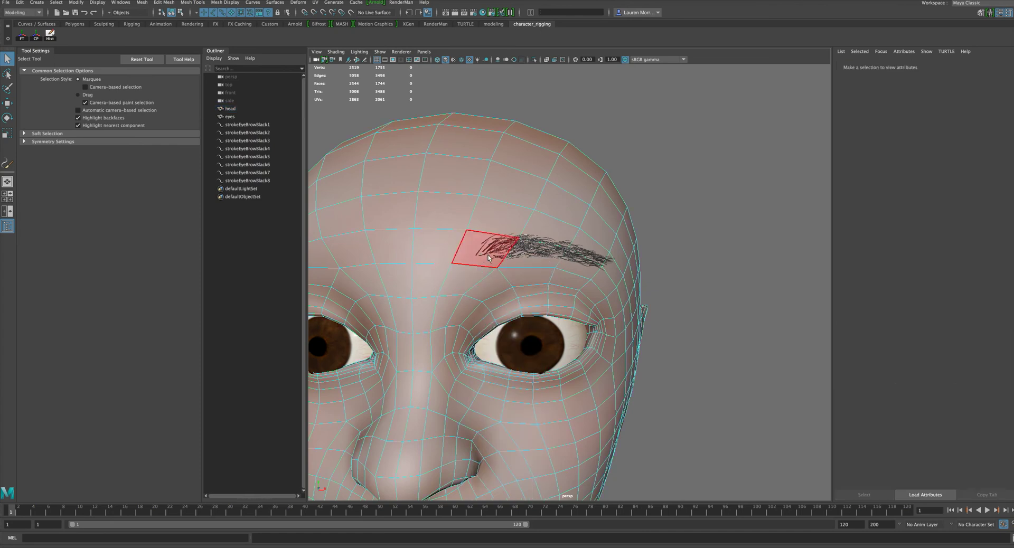
click(494, 248)
shift+click(578, 268)
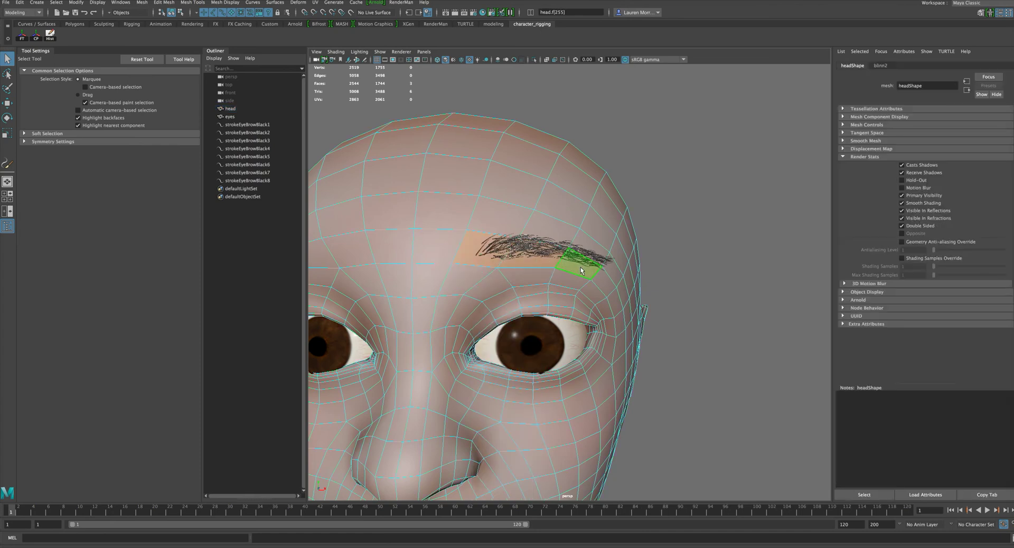
key(w)
drag(532, 256, 538, 264)
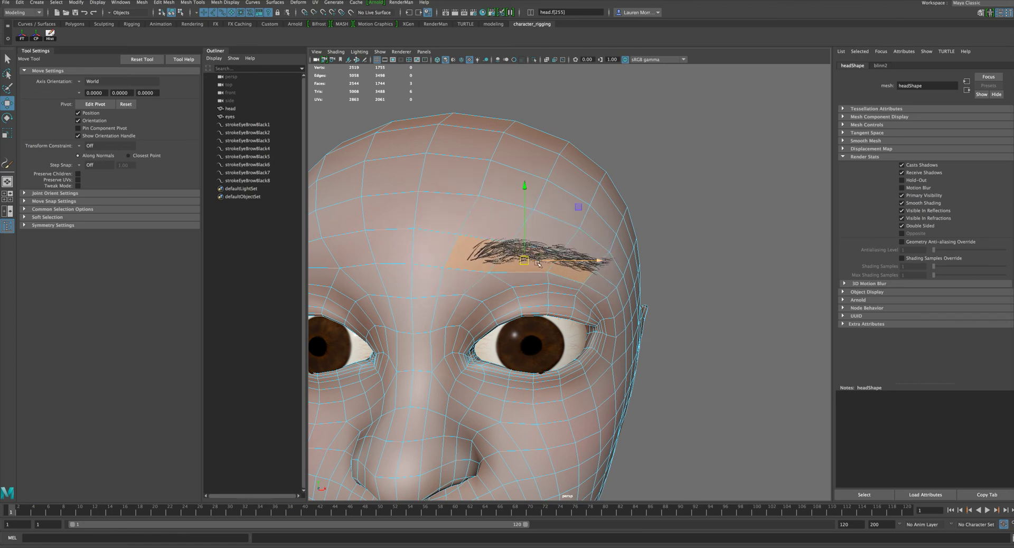
click(695, 149)
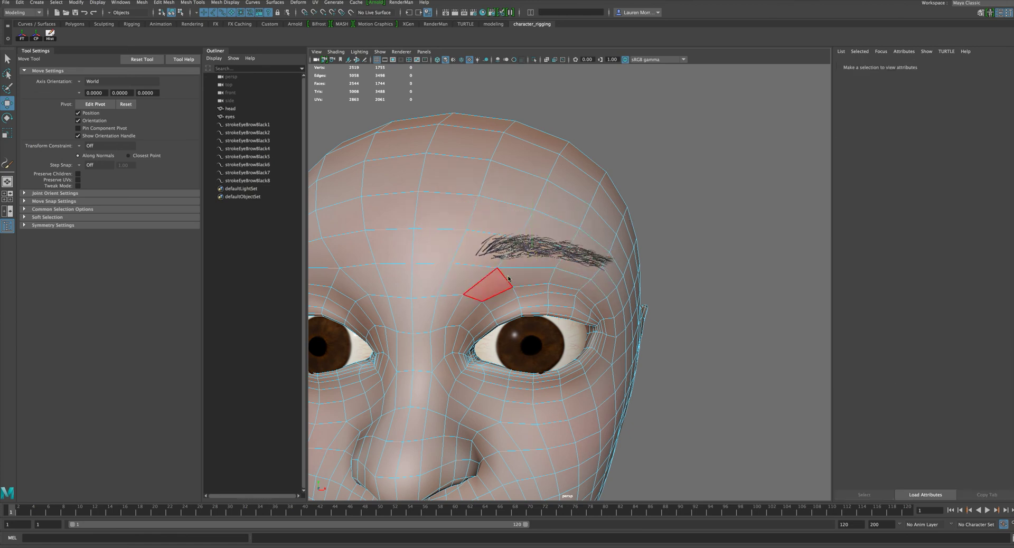
right_drag(508, 278, 532, 267)
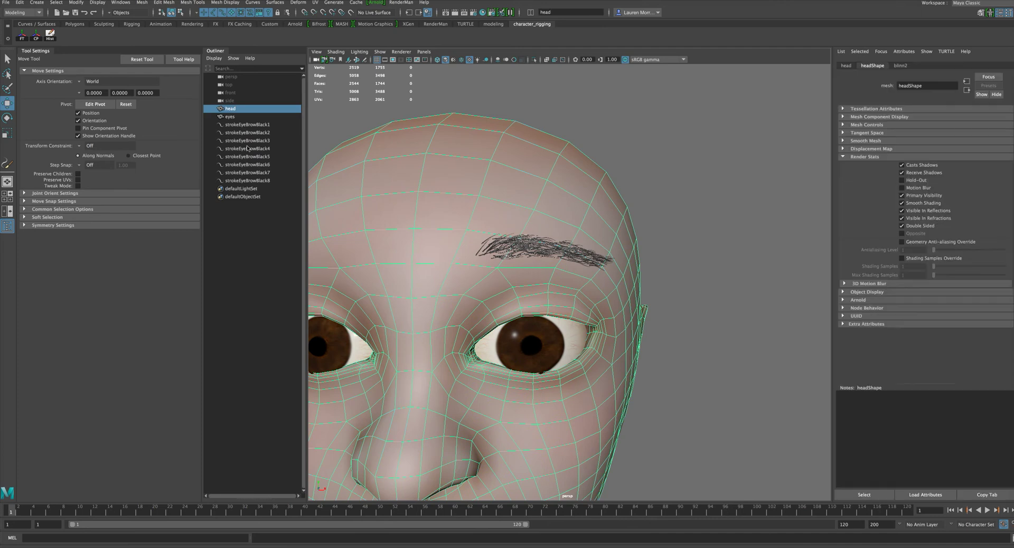
click(644, 150)
Step: Inspect which parts of the eyebrow belong to the individual Paint Effects strokes, and clear the selection
alt+drag(562, 191, 590, 222)
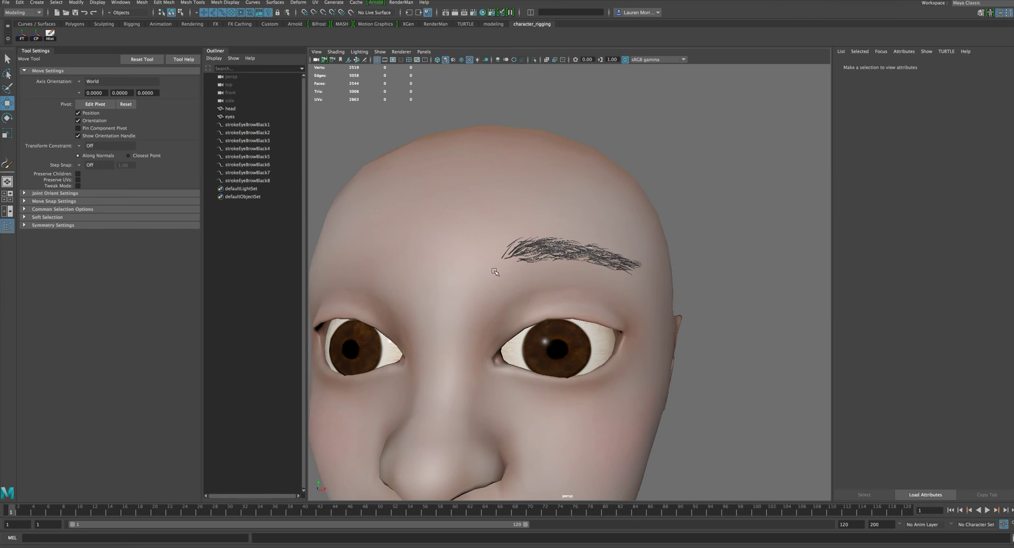
click(247, 181)
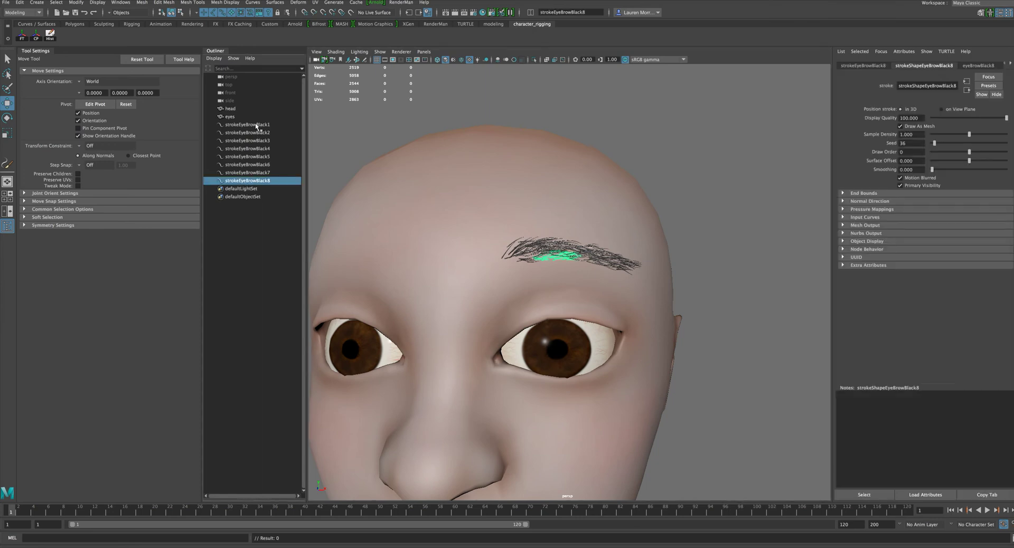
shift+click(259, 125)
click(605, 243)
click(597, 263)
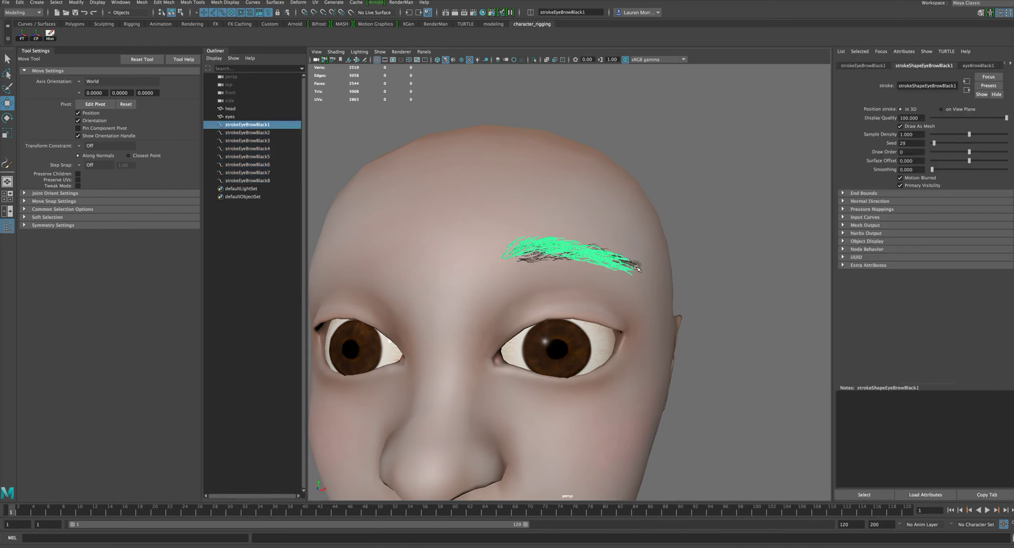
click(597, 263)
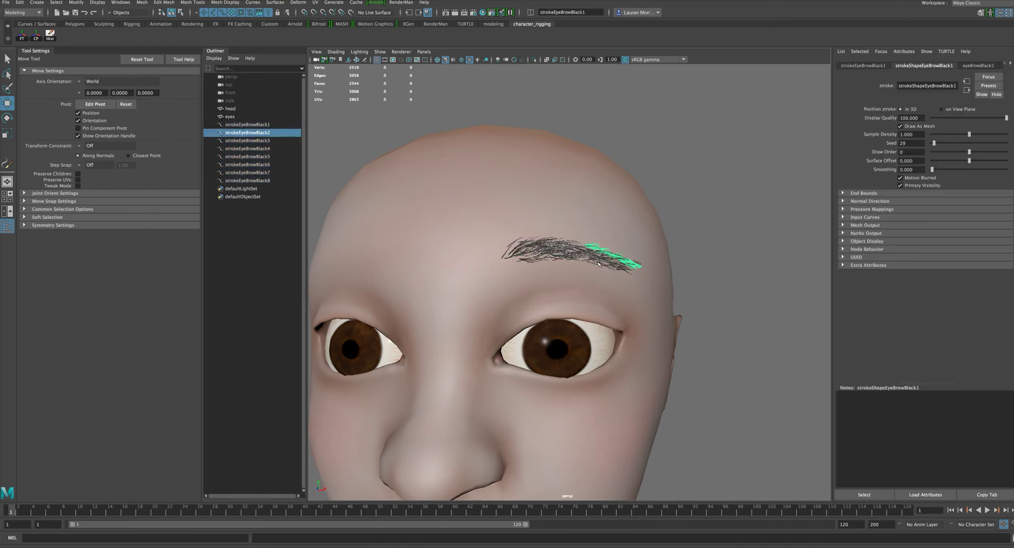
click(498, 240)
Step: Convert all eight eyebrow strokes, strokeEyeBrowBlack1 to strokeEyeBrowBlack8, from Paint Effects to curves and check the curves in the eyebrow
click(251, 182)
shift+click(257, 127)
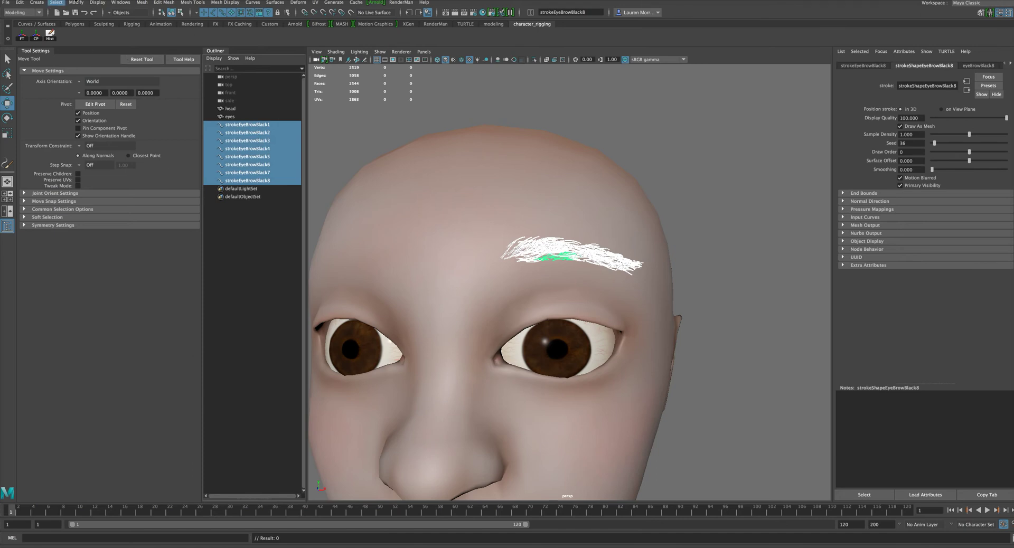
click(76, 3)
mouse_move(146, 197)
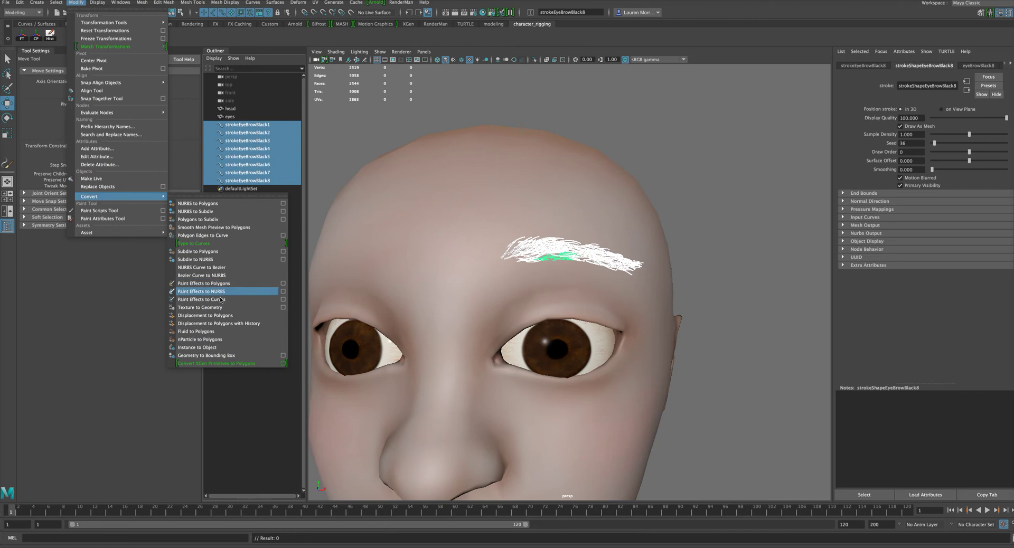
click(222, 291)
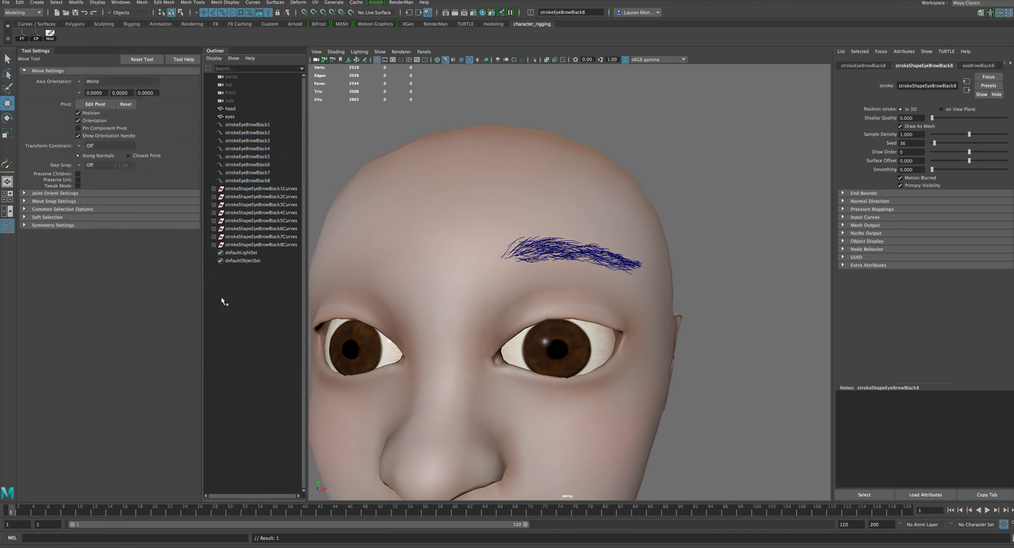
click(595, 260)
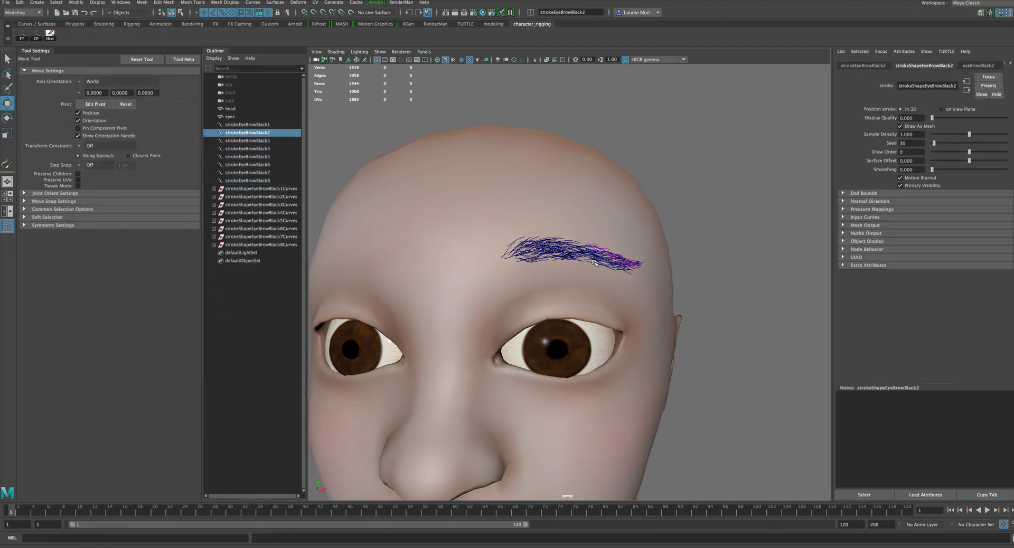
click(588, 257)
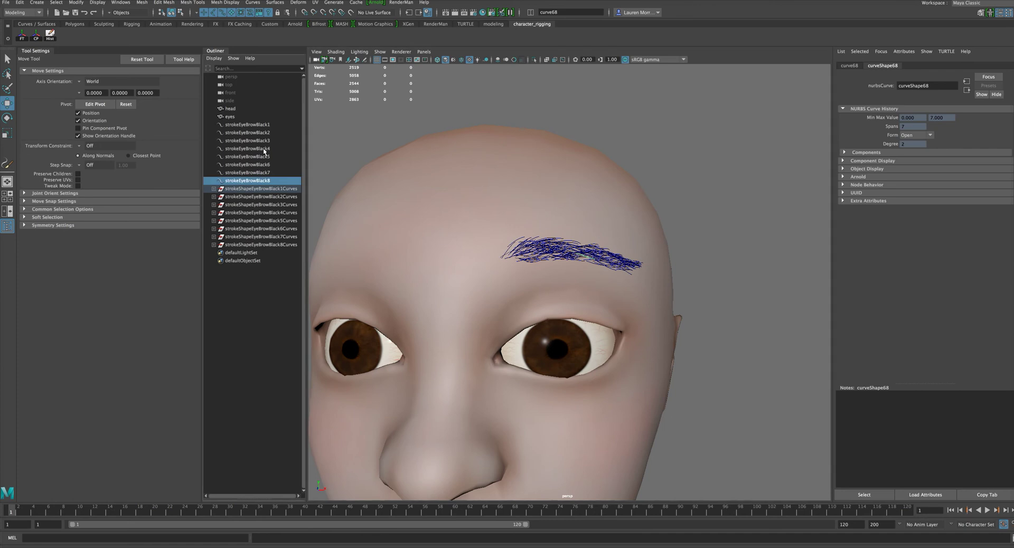
Step: Delete the eight original Paint Effects strokes, strokeEyeBrowBlack1 through strokeEyeBrowBlack8, keeping the converted curve groups
click(266, 180)
shift+click(258, 127)
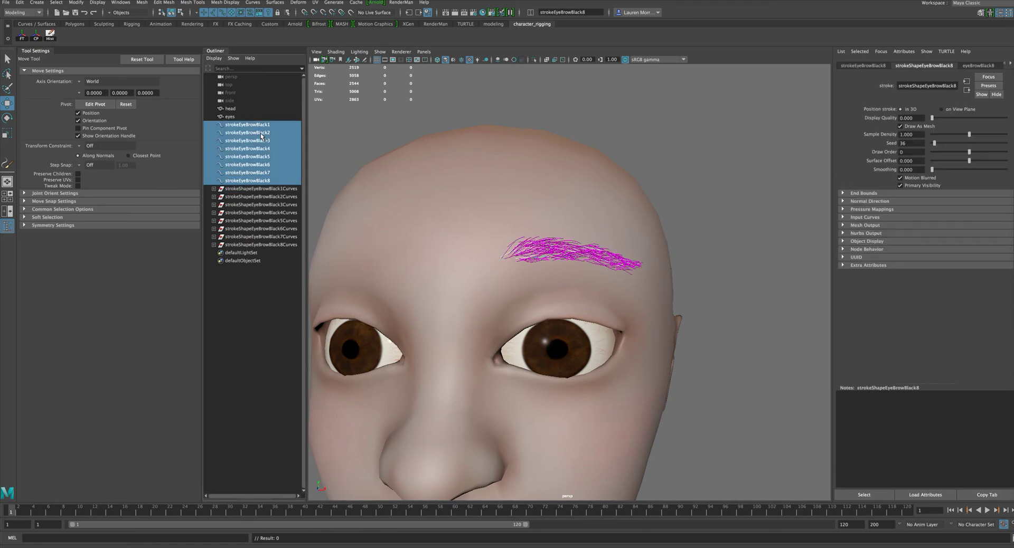
key(Delete)
Step: Delete the stray curves hanging below the outer half of the eyebrow
alt+drag(632, 255, 691, 204)
scroll(670, 222, up, 4)
click(611, 277)
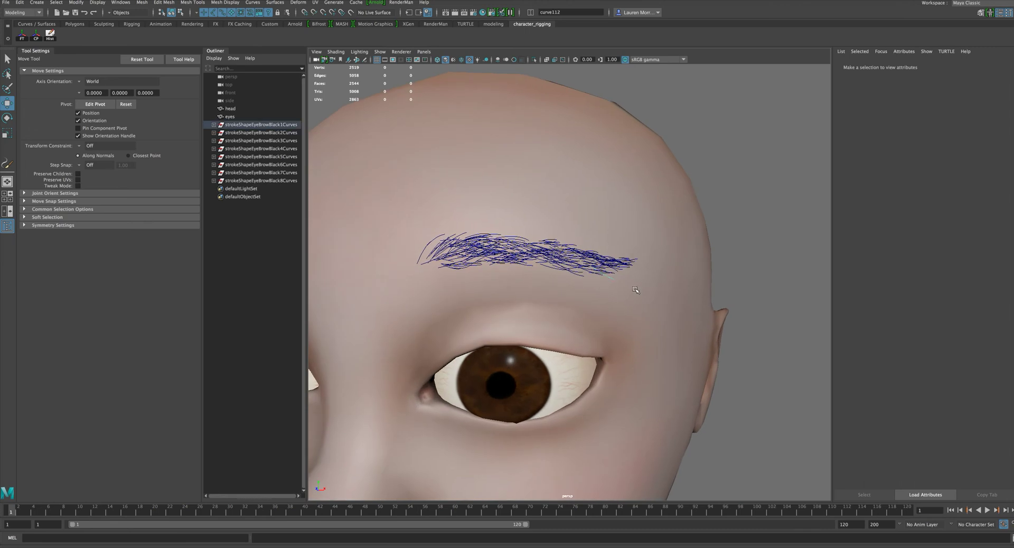
key(Delete)
click(609, 274)
key(Delete)
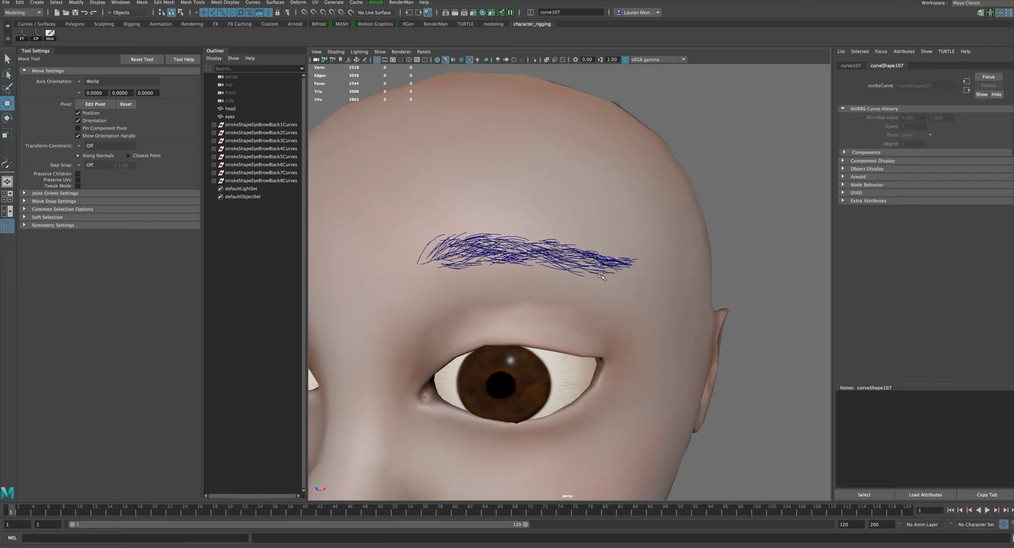
click(600, 275)
key(Delete)
click(579, 276)
key(Delete)
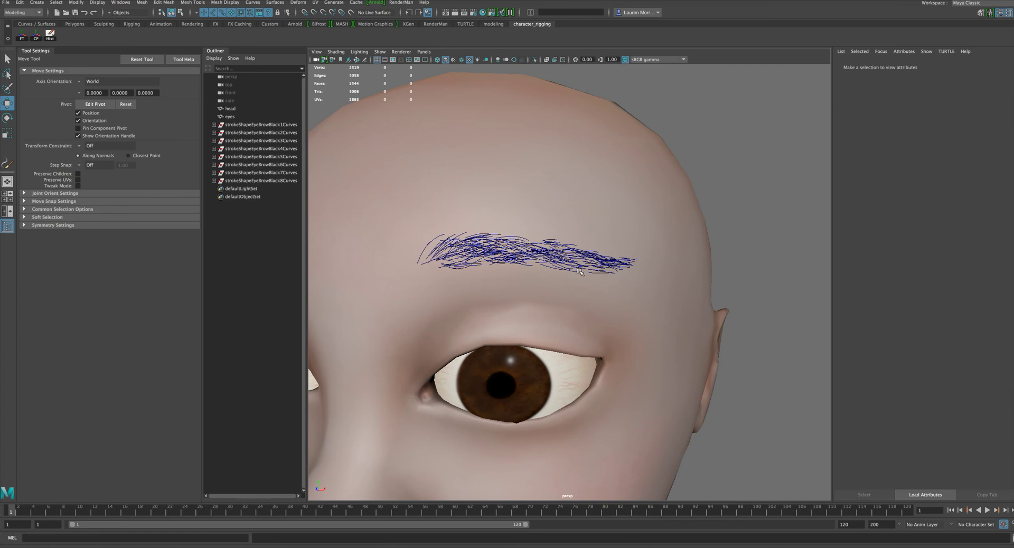
click(581, 274)
key(Delete)
Step: Clean up the rest of the eyebrow's lower edge by deleting stray curves from the outer end towards the inner end
click(607, 275)
click(613, 275)
click(613, 282)
click(617, 271)
click(615, 270)
click(602, 274)
click(596, 271)
click(560, 271)
click(558, 270)
key(Delete)
click(516, 266)
key(Delete)
click(493, 265)
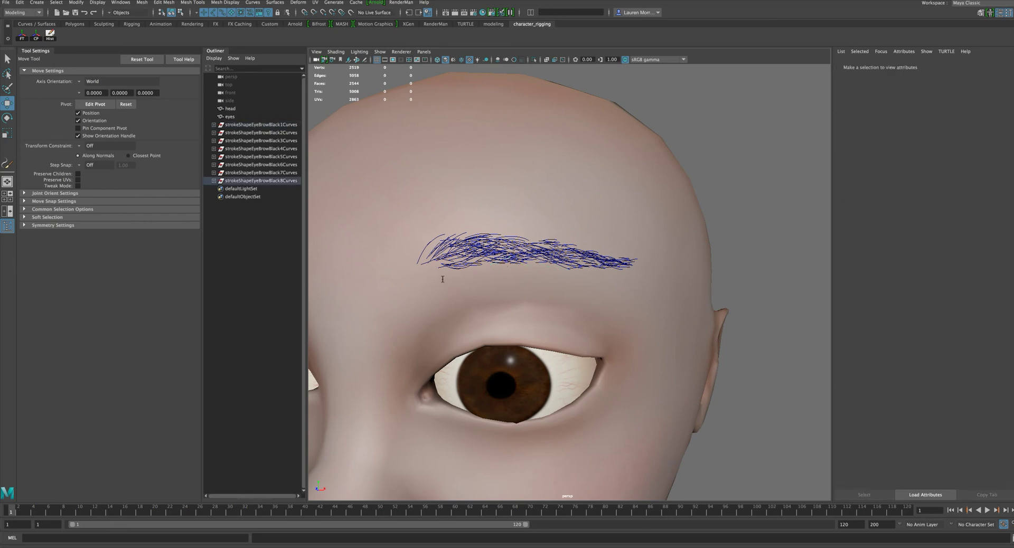
key(Delete)
Step: Remove the stray curves sticking out at the eyebrow's outer tip
click(636, 259)
click(639, 261)
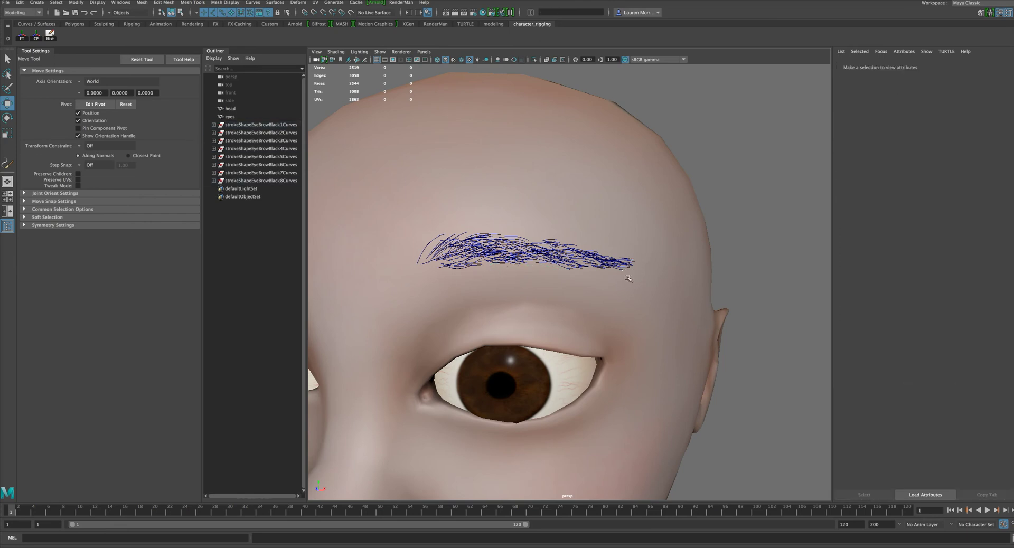
click(632, 265)
click(652, 261)
Step: Exclude surfaces from selection, select all the eyebrow curves together and group them
alt+right_drag(669, 258, 605, 238)
alt+drag(605, 237, 625, 208)
alt+right_drag(624, 208, 663, 210)
alt+drag(663, 211, 629, 212)
alt+right_drag(630, 212, 570, 176)
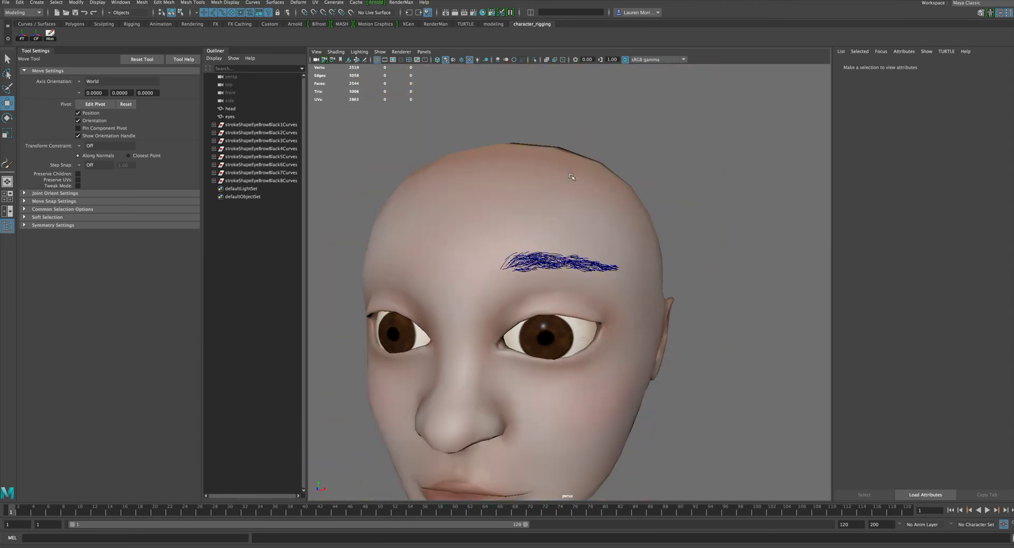
click(232, 12)
drag(640, 234, 496, 279)
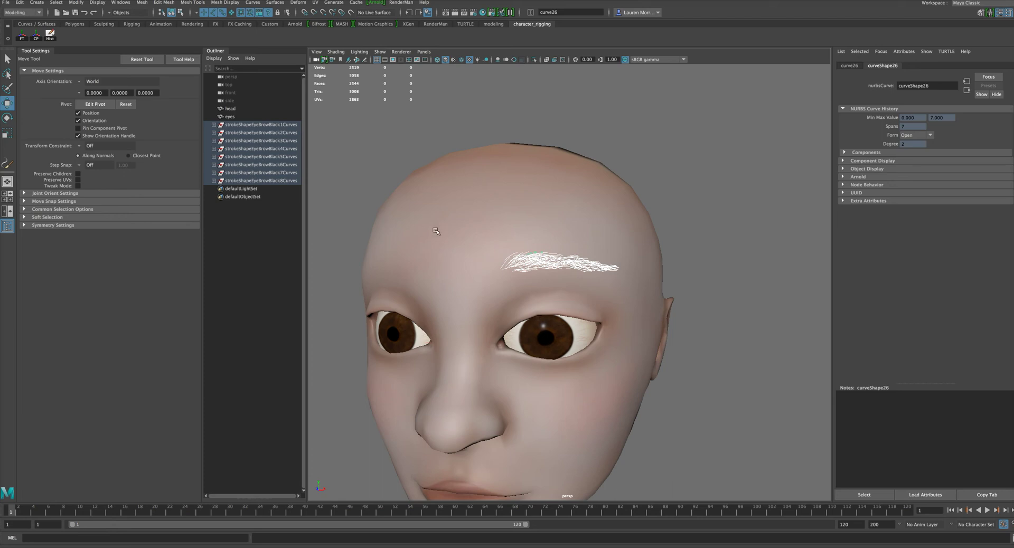
key(ctrl+g)
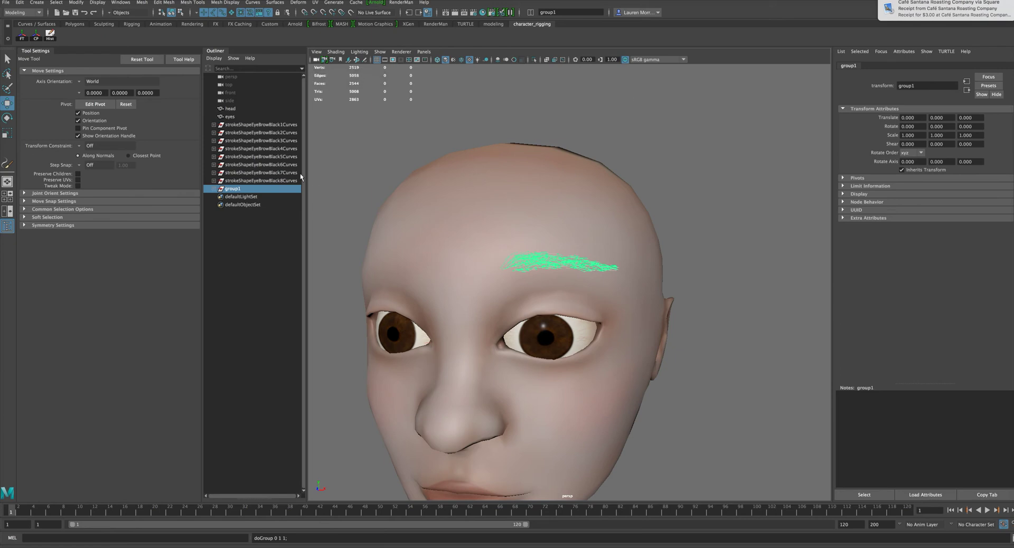
Step: Expand the new group to check its curves and delete the eight leftover groups, strokeShapeEyeBrowBlack1Curves through strokeShapeEyeBrowBlack8Curves
click(215, 189)
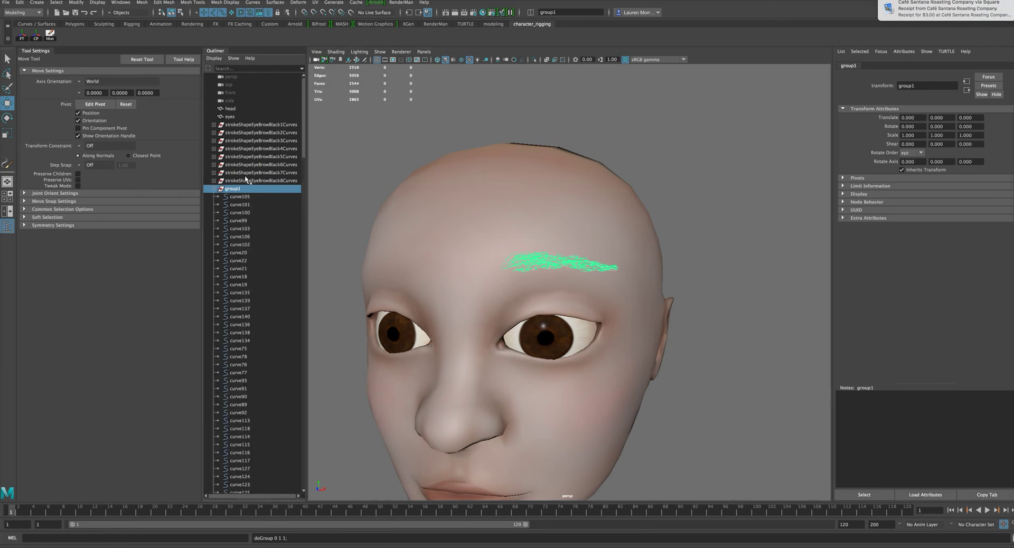
drag(245, 180, 265, 128)
key(Delete)
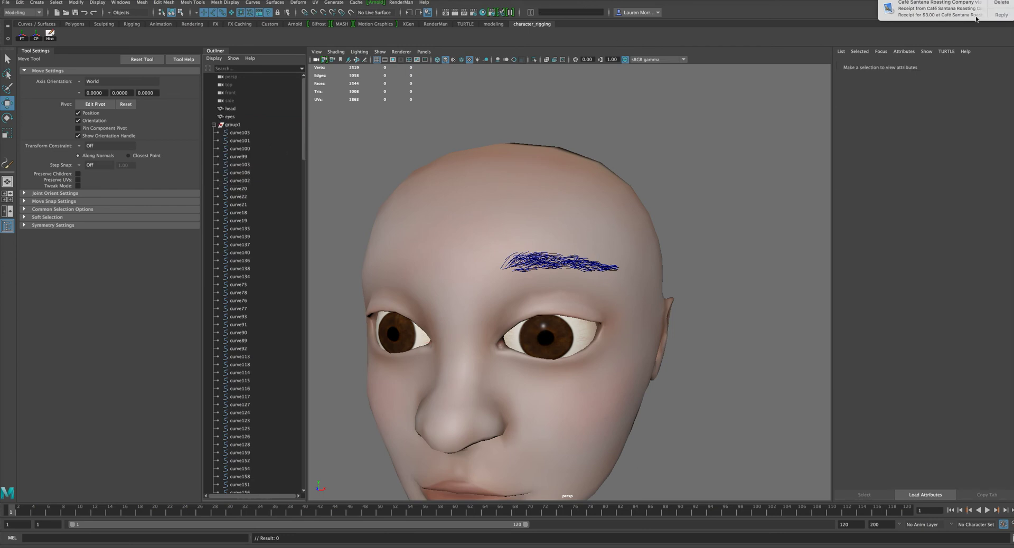
Step: Rename the eyebrow curve group as brow_l_grp
click(232, 124)
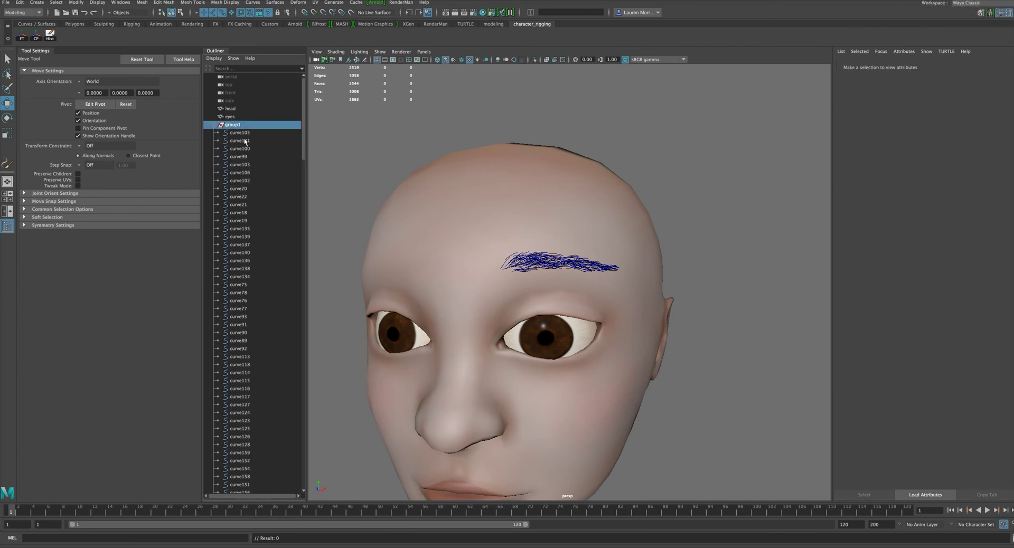
double_click(233, 124)
text(brow_)
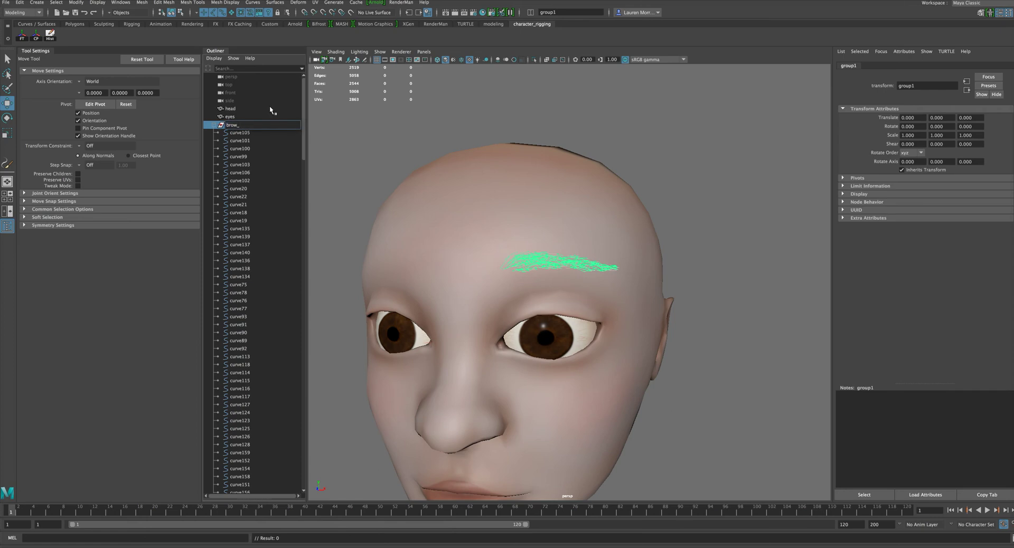
text(l_grp)
key(Return)
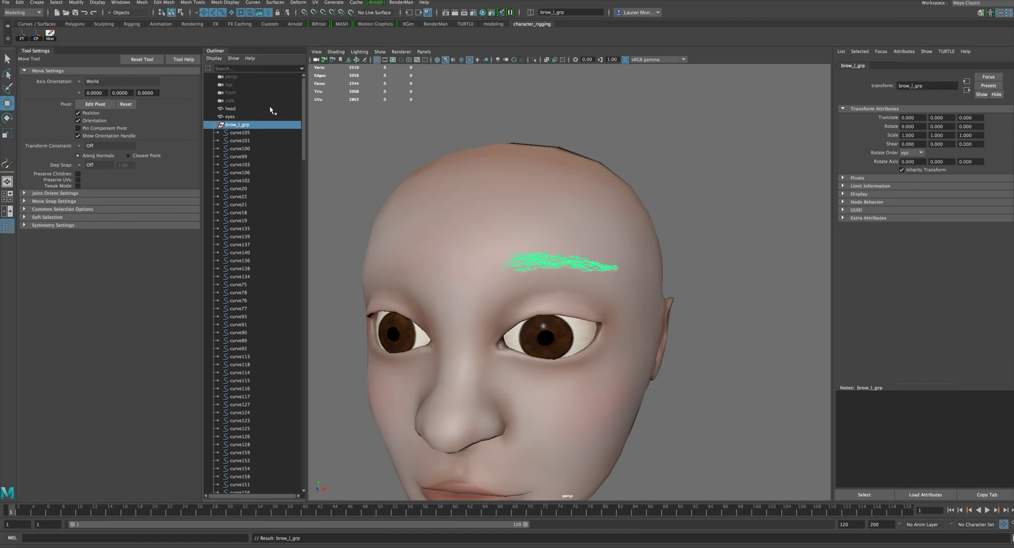
Step: Select every curve inside brow_l_grp, from curve105 at the start to curve26 at the end
click(244, 132)
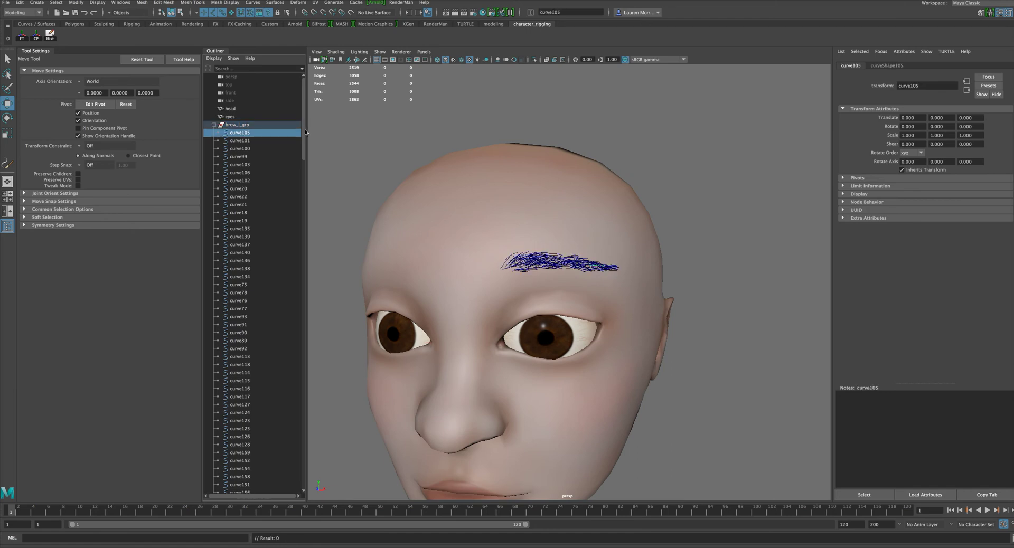
drag(303, 156, 302, 491)
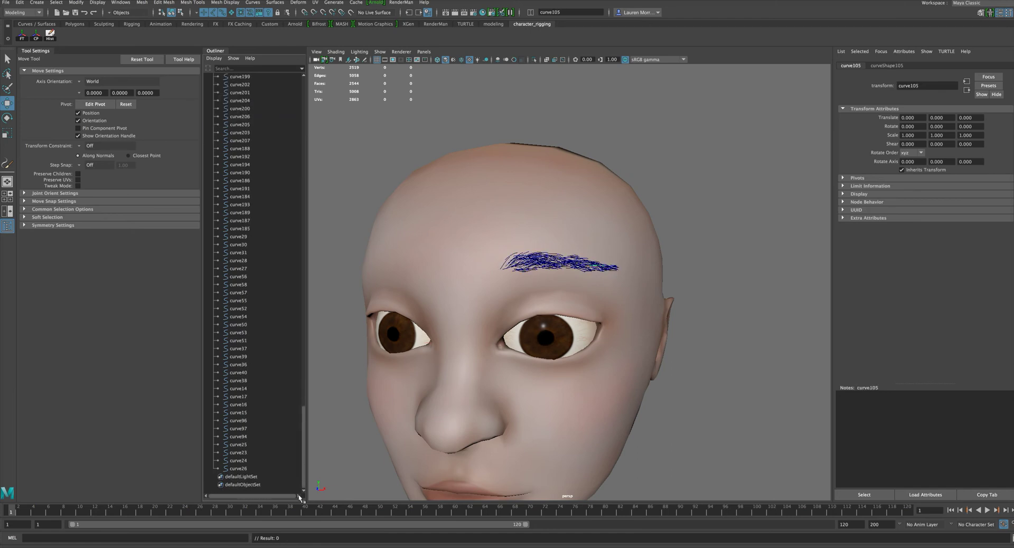
shift+click(237, 469)
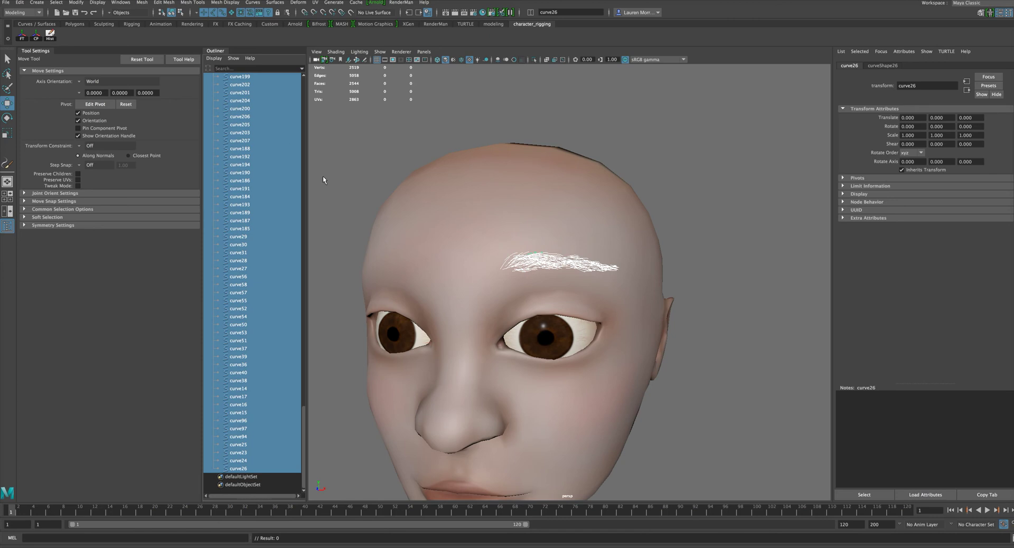
click(531, 12)
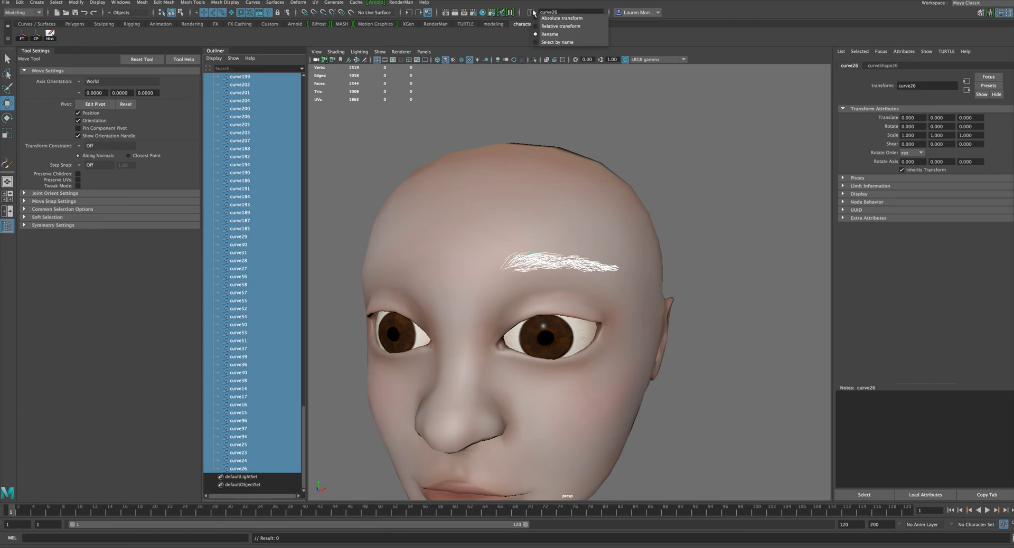
click(551, 18)
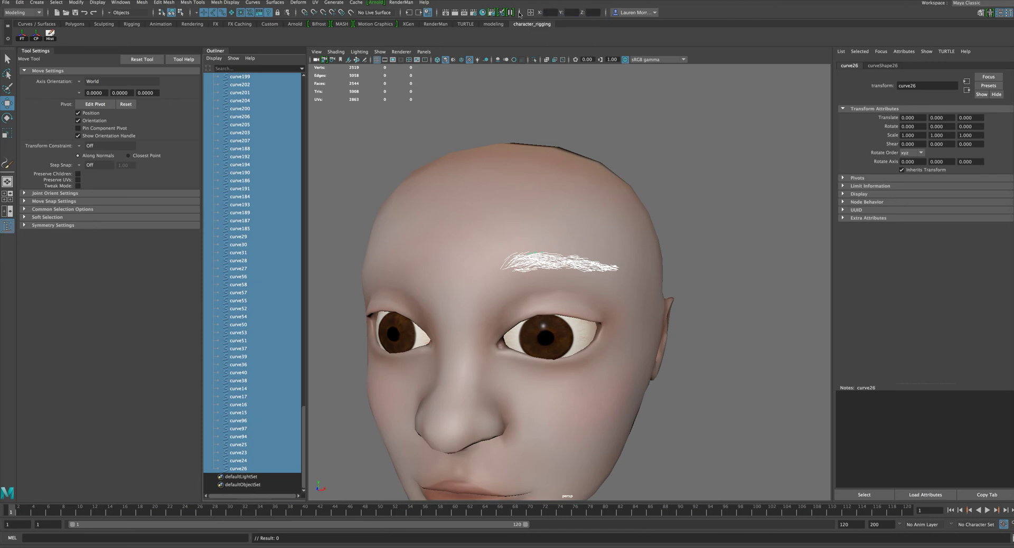
click(519, 14)
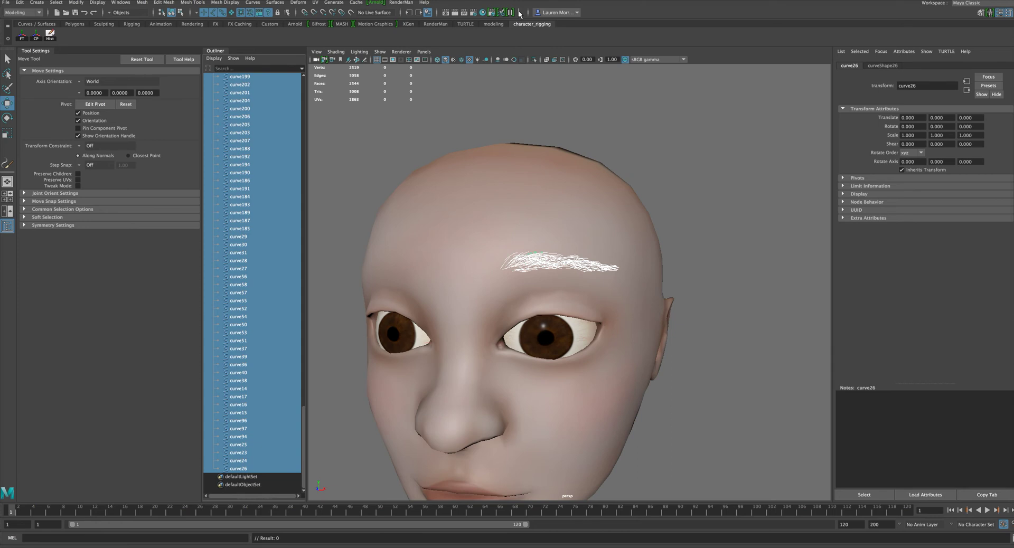
click(519, 12)
Step: Set the input line to Rename, batch-rename all selected curves to brow_l_crv, and check the numbered names in the group
click(530, 12)
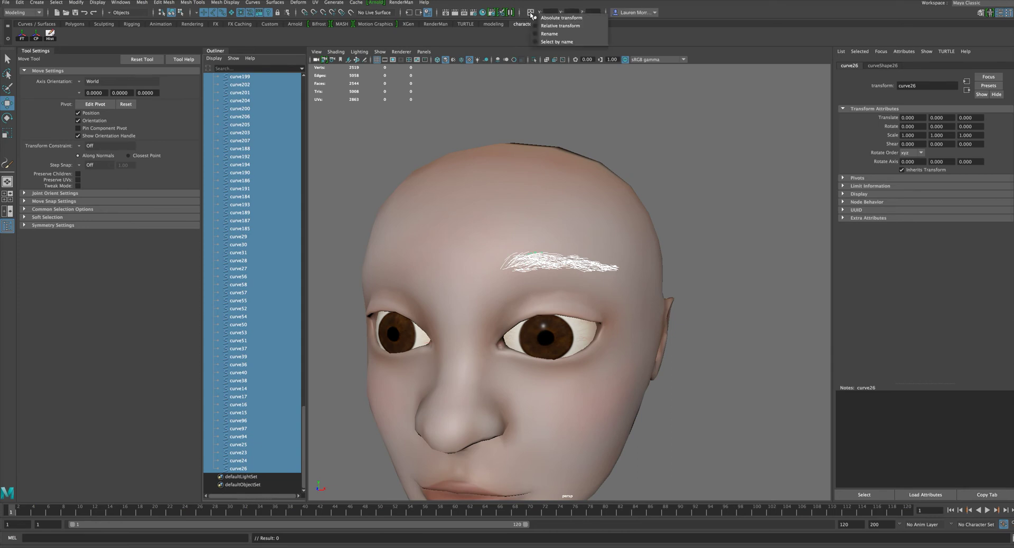
click(549, 33)
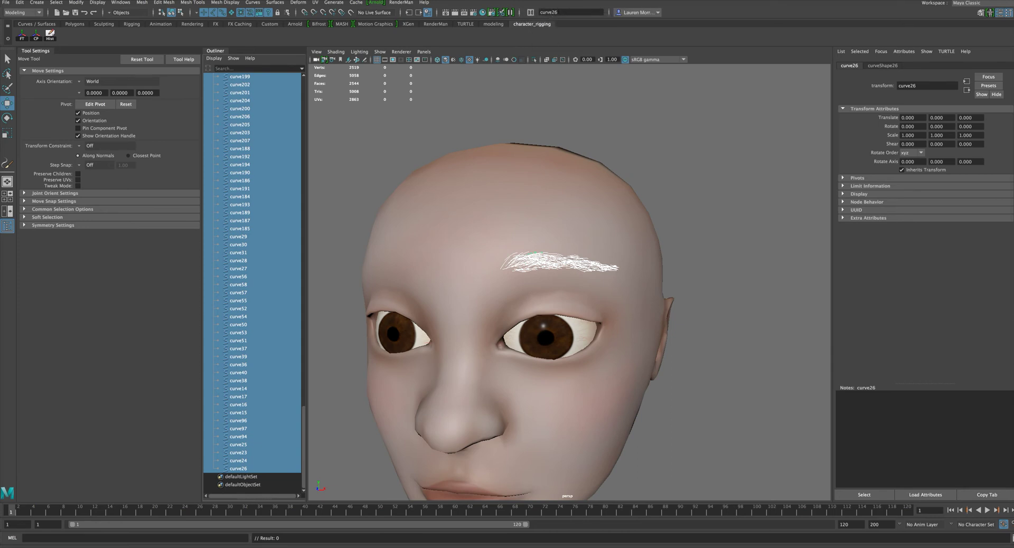
drag(558, 12, 531, 14)
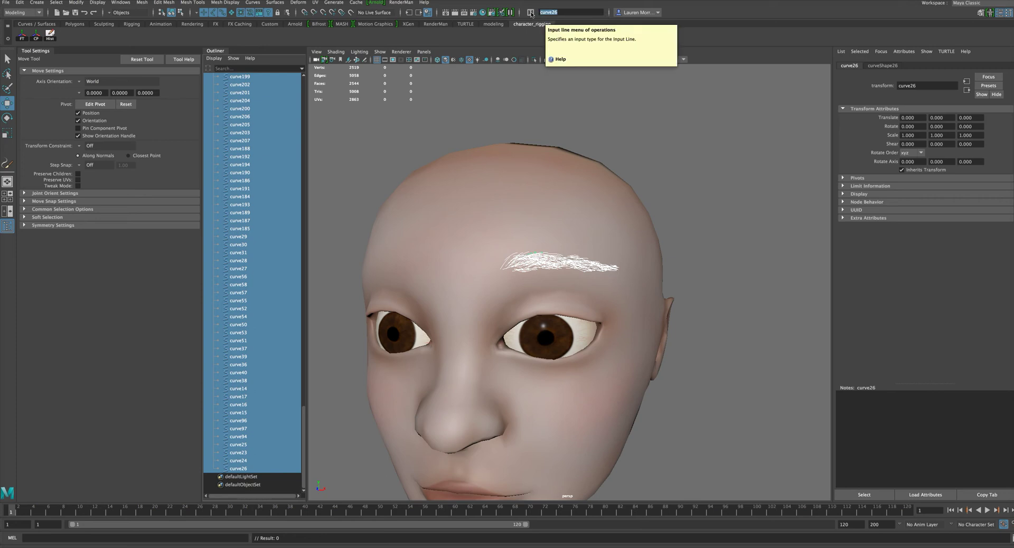
key(b)
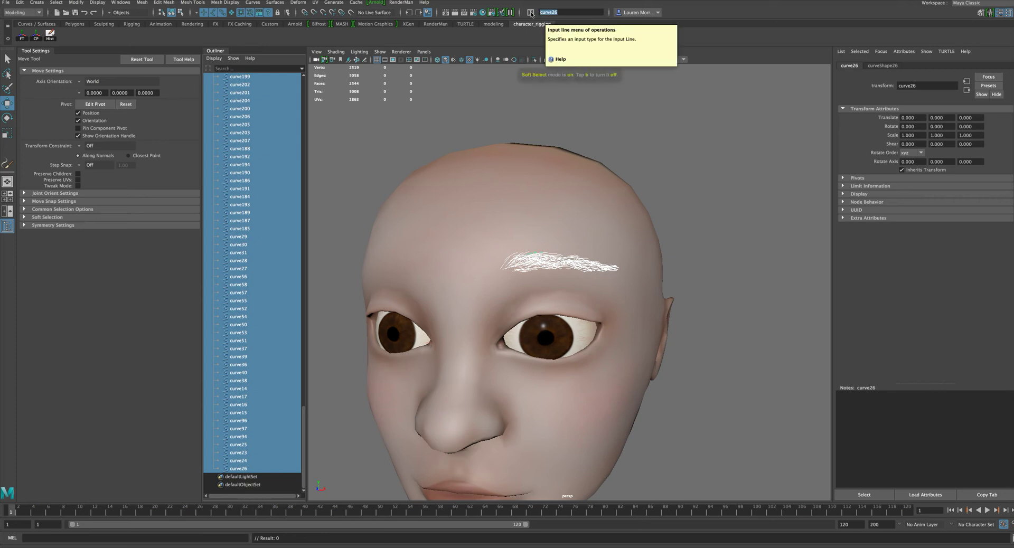
text(brow_l_crv)
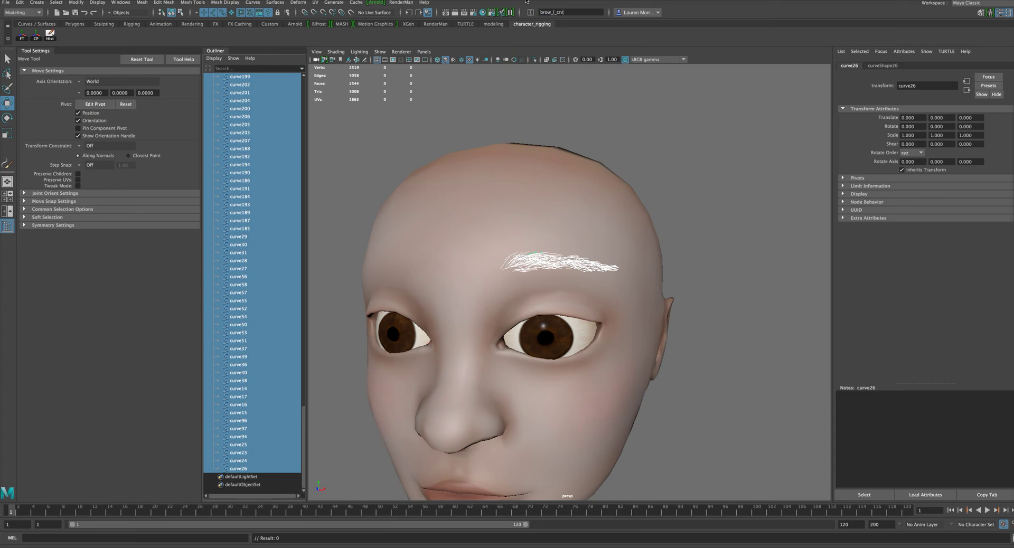
key(Return)
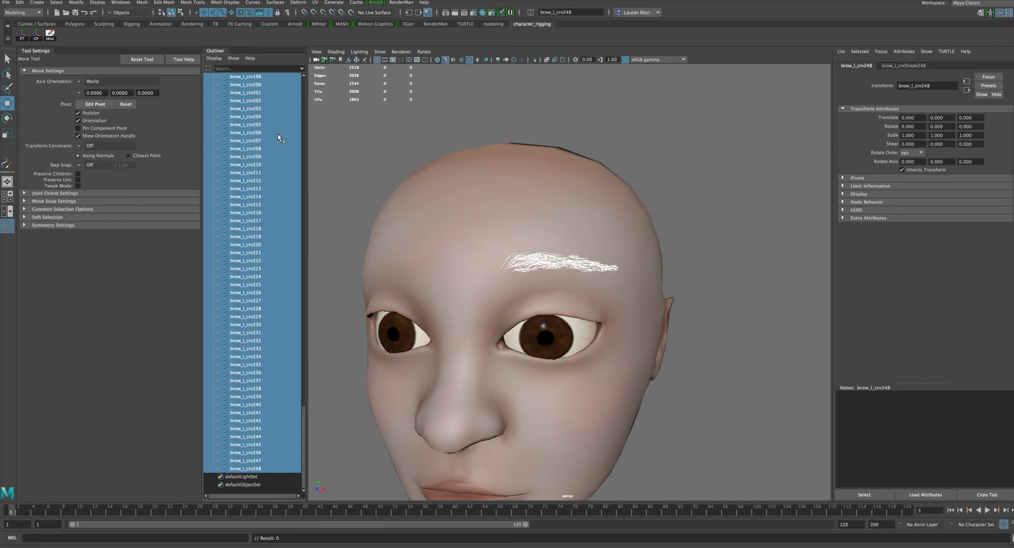
click(465, 105)
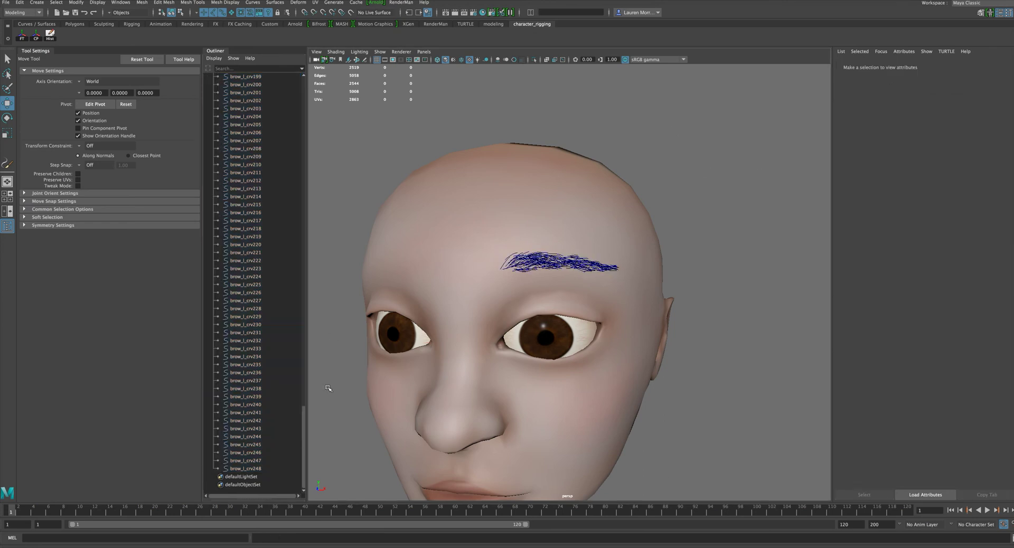
drag(303, 419, 284, 37)
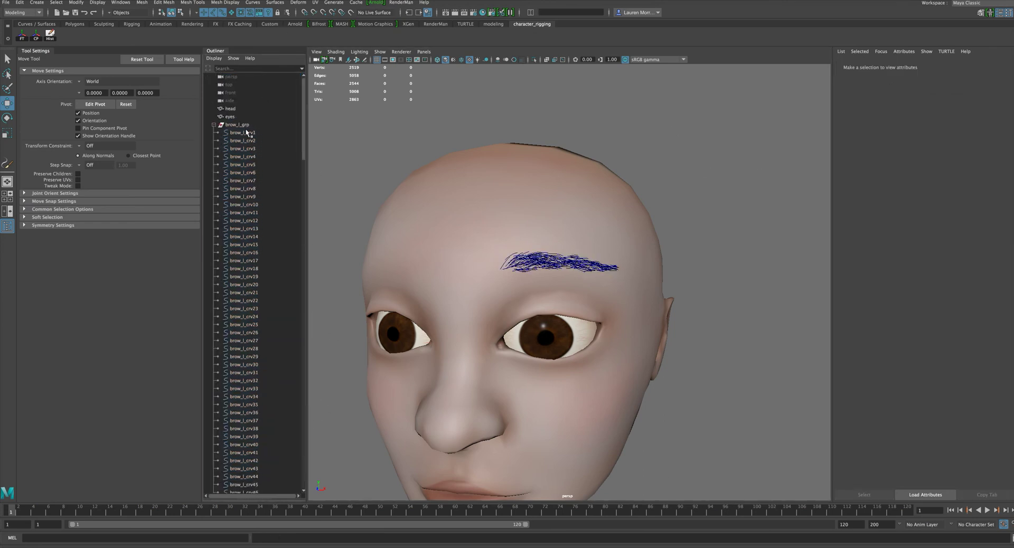
Step: Duplicate brow_l_grp and mirror the copy to the other side of the face by setting its Scale X to -1
click(244, 126)
alt+drag(577, 124, 602, 121)
alt+right_drag(602, 122, 484, 132)
alt+middle_drag(484, 132, 444, 123)
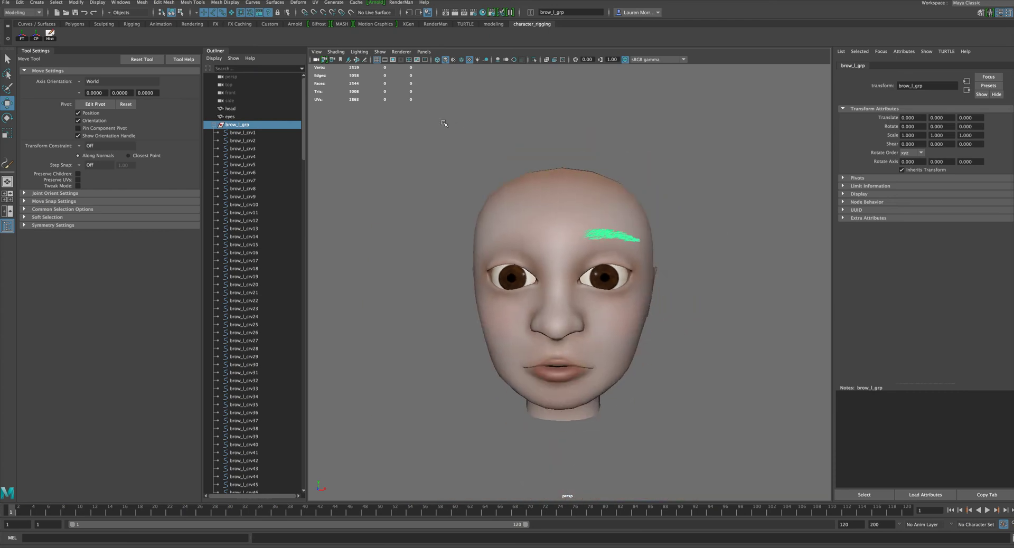
click(214, 124)
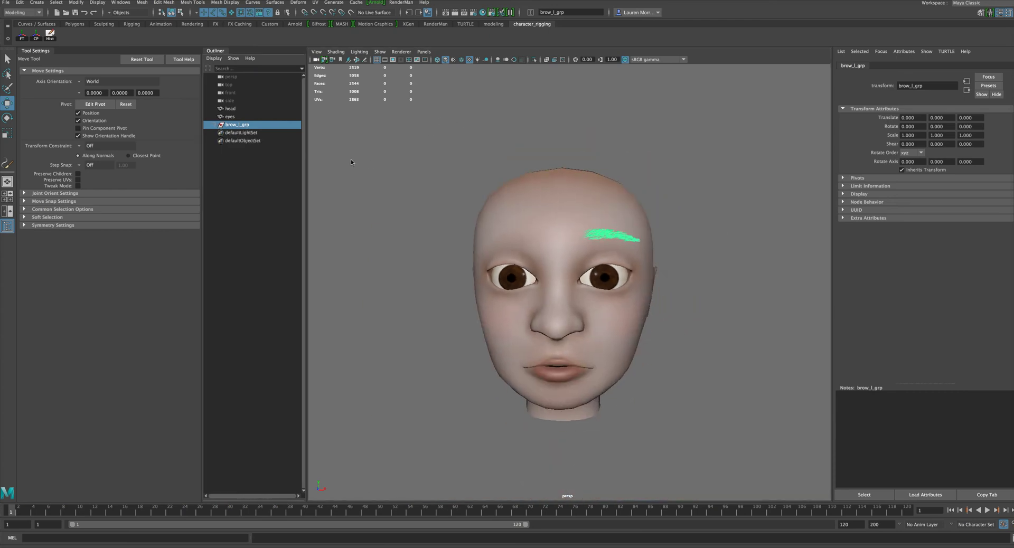
key(ctrl+d)
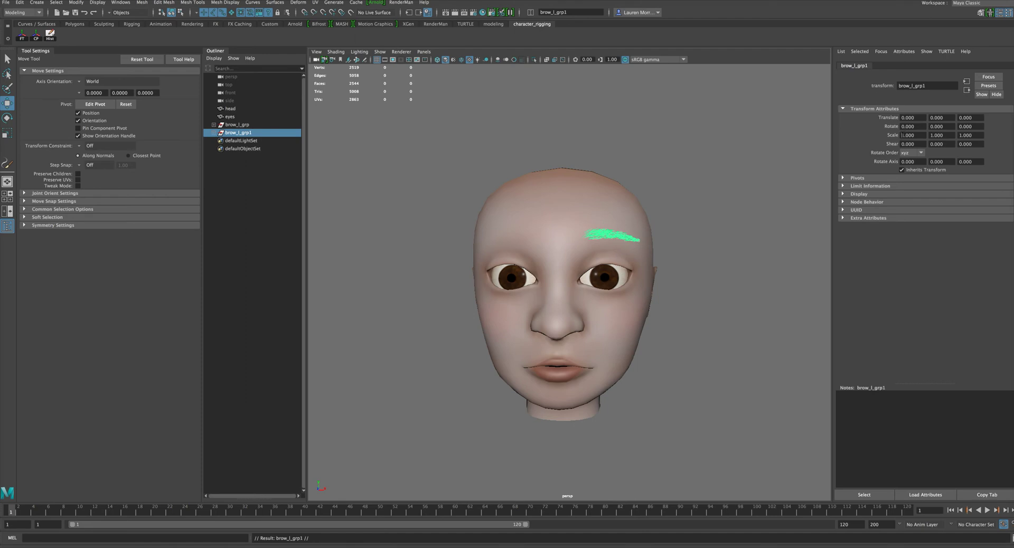
text(-)
key(Return)
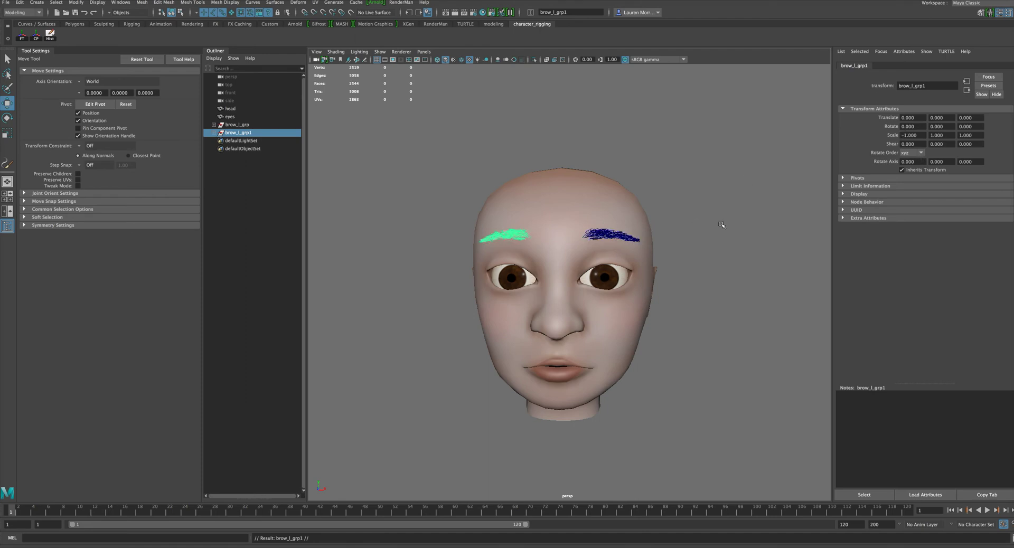
Step: Inspect the mirrored eyebrow group's pivot relative to the grid and compare both eyebrows on the face
click(748, 229)
click(255, 132)
alt+right_drag(709, 248, 512, 272)
alt+drag(512, 272, 510, 272)
alt+middle_drag(510, 273, 498, 155)
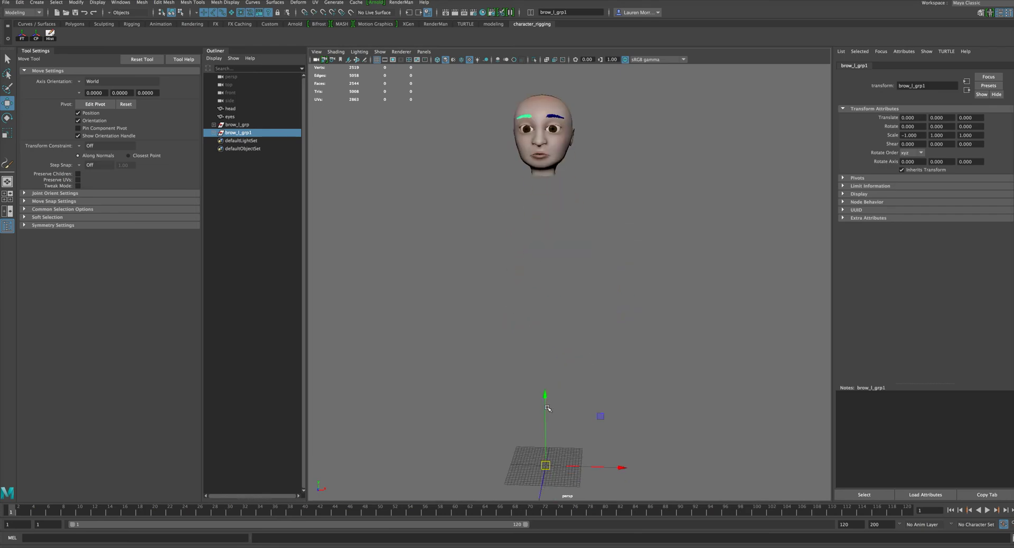
alt+middle_drag(582, 217, 586, 298)
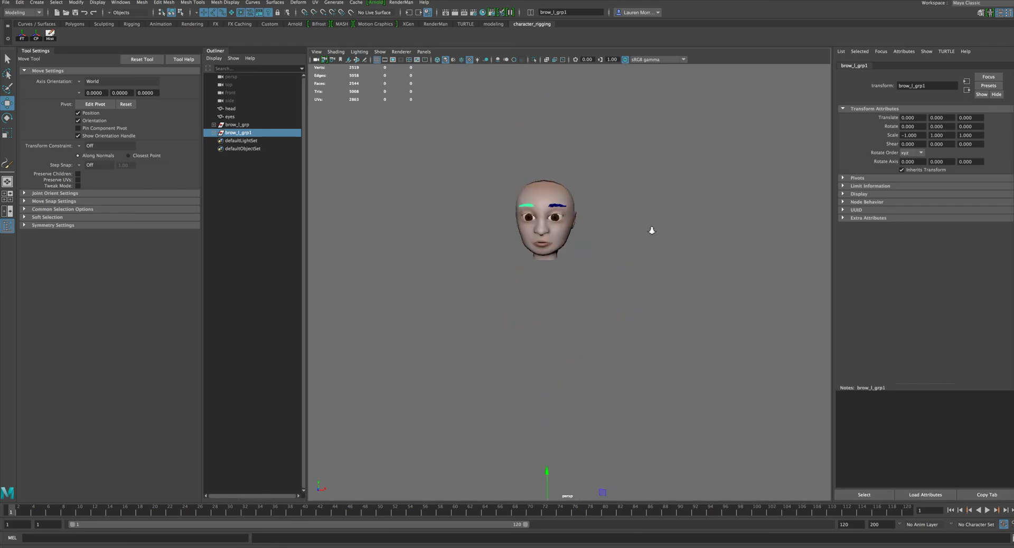
alt+right_drag(651, 230, 697, 230)
alt+drag(594, 211, 594, 279)
alt+right_drag(643, 257, 692, 259)
alt+drag(602, 312, 607, 264)
alt+right_drag(623, 280, 673, 287)
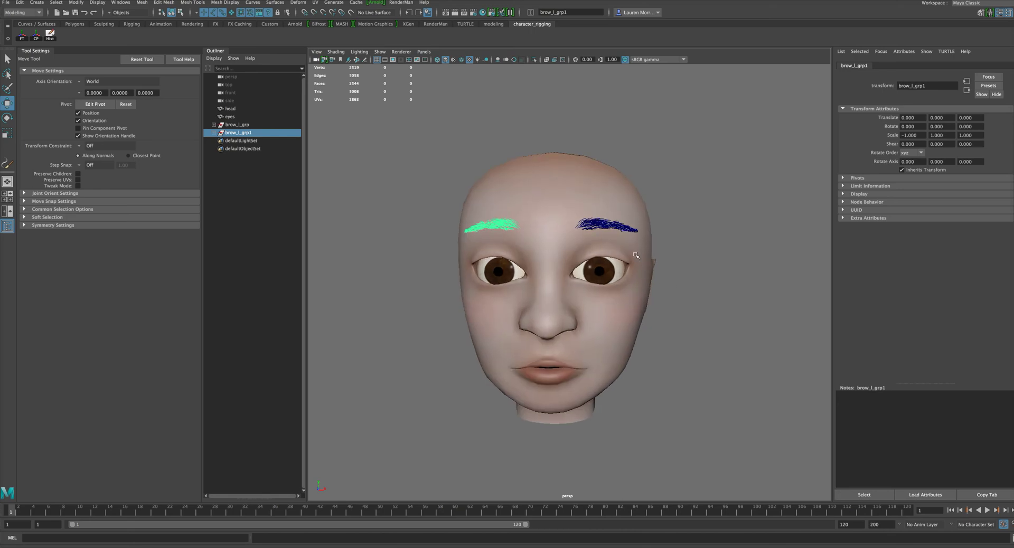
Step: Rename the mirrored eyebrow group brow_l_grp1 to brow_r_grp
scroll(636, 255, up, 6)
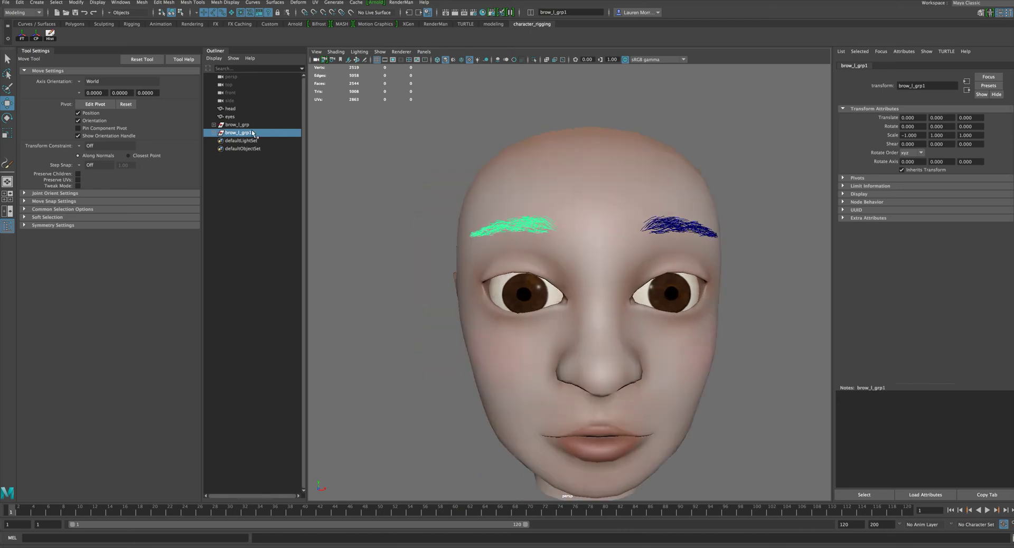
double_click(253, 133)
key(Right)
key(BackSpace)
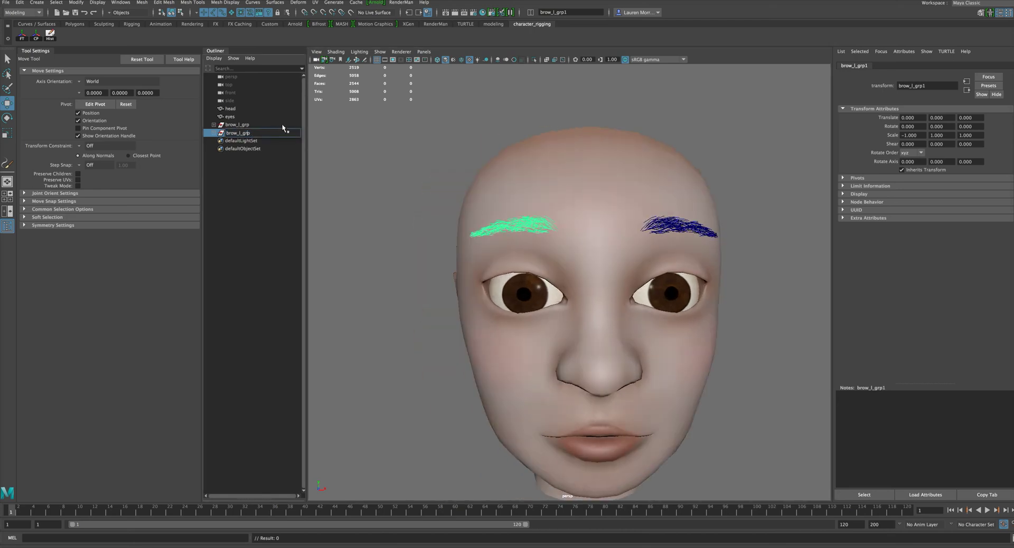
key(Left)
key(Left)
key(Left)
key(Left)
text(r)
key(Return)
Step: Select every curve inside brow_r_grp, batch-rename them to brow_r_crv, and clear the selection
key(Down)
drag(302, 127, 304, 475)
shift+click(250, 468)
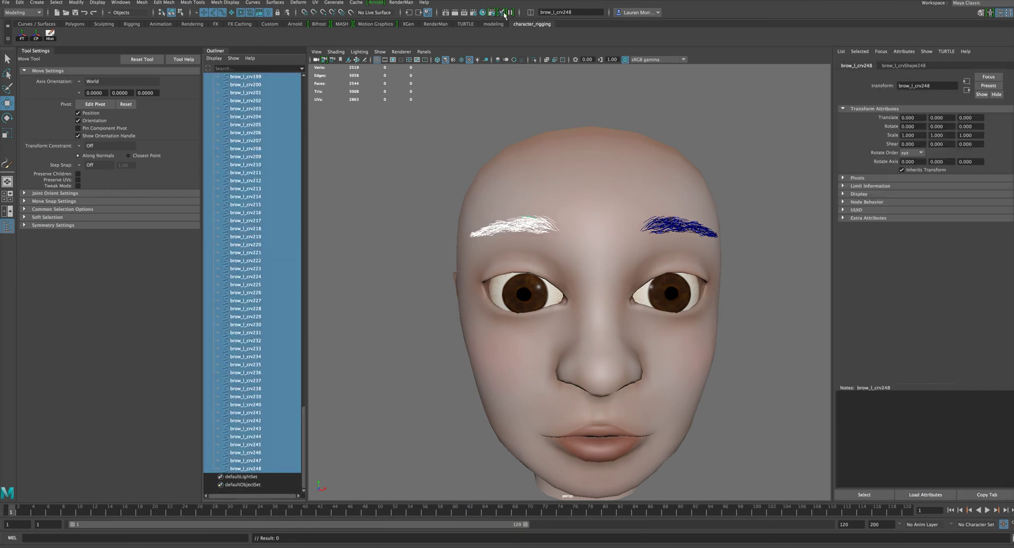
text(brow_r_crv)
key(Return)
click(396, 268)
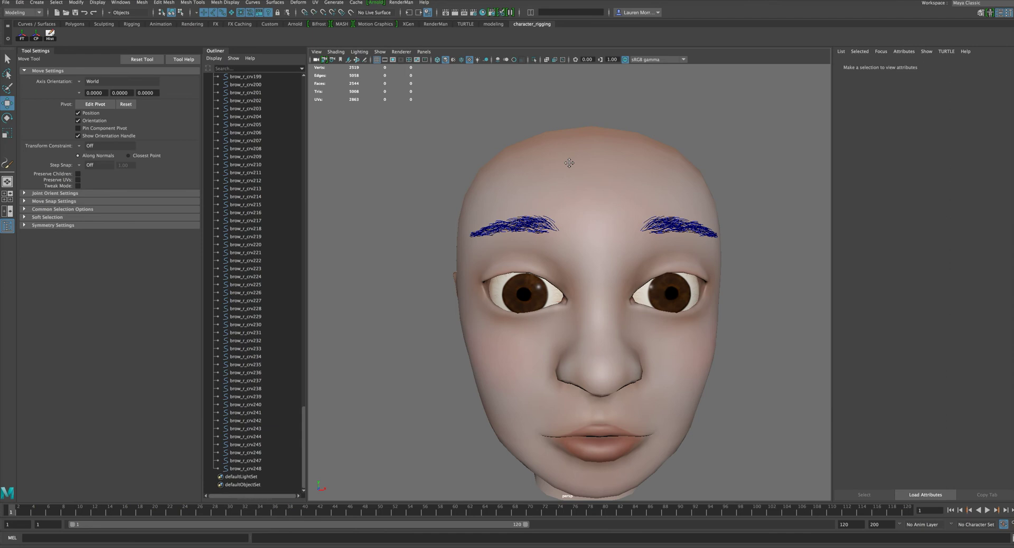
Step: Delete the stray curve brow_r_crv243 near the outer end of the mirrored eyebrow
alt+drag(569, 162, 586, 164)
alt+right_drag(586, 164, 597, 174)
alt+middle_drag(597, 174, 610, 184)
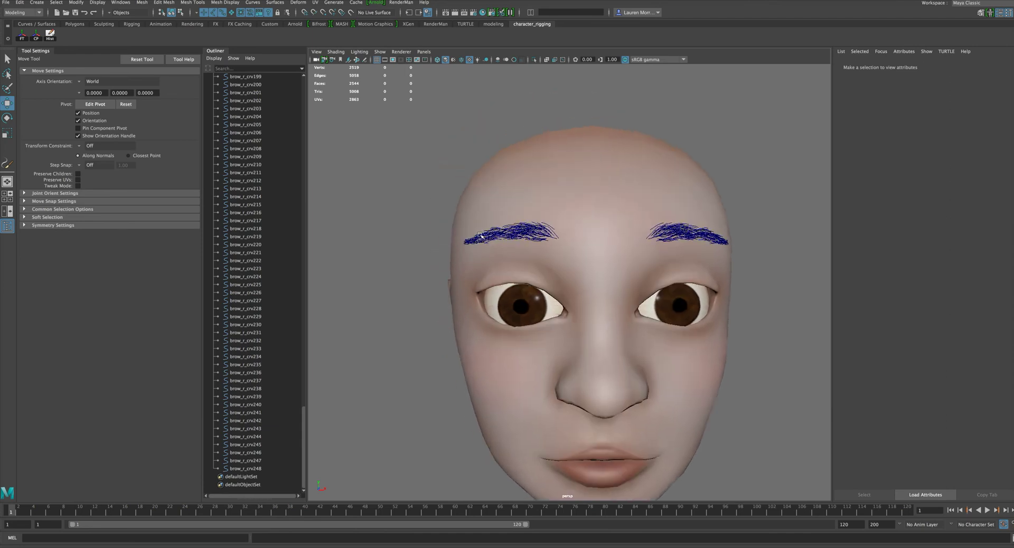
alt+drag(495, 243, 547, 231)
alt+right_drag(547, 231, 540, 225)
click(544, 213)
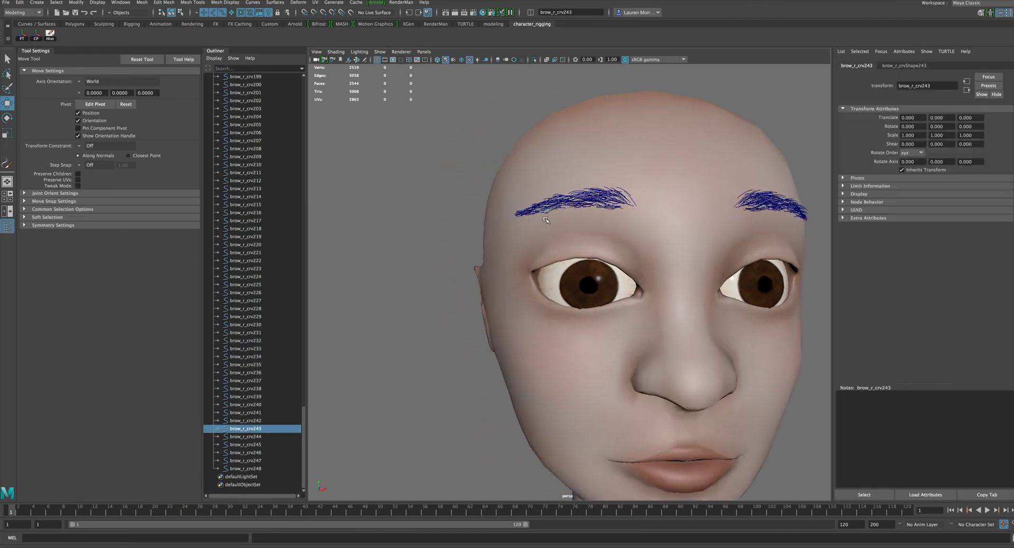
key(Delete)
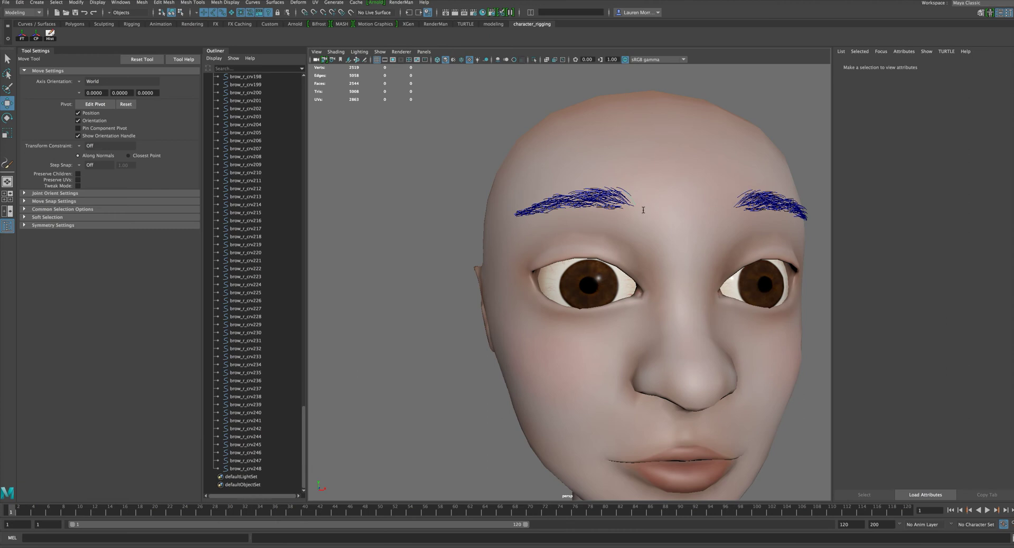
Step: Delete a few more individual curves at the inner end, outer tip and lower edge of the mirrored eyebrow
click(629, 193)
key(Delete)
click(519, 216)
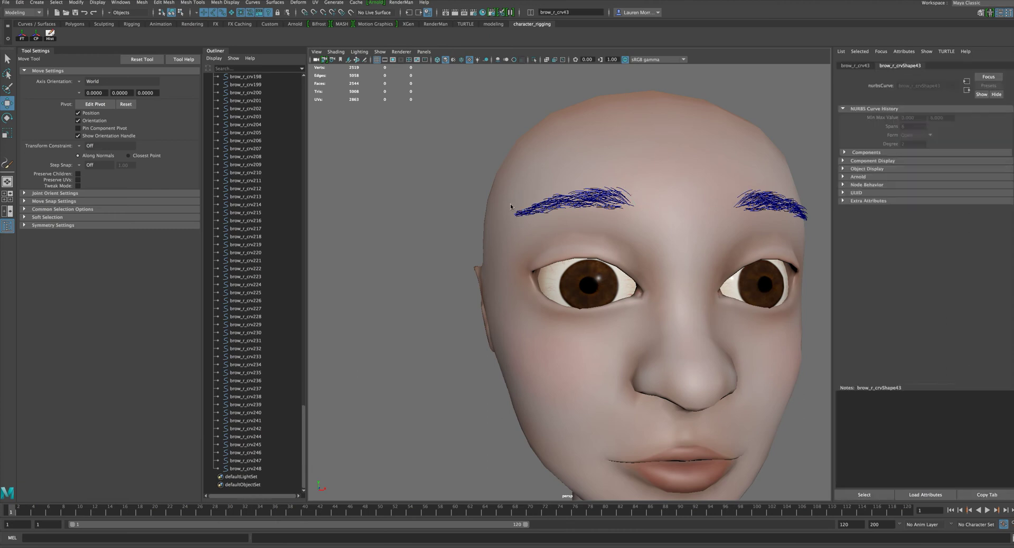
key(Delete)
click(613, 204)
key(Delete)
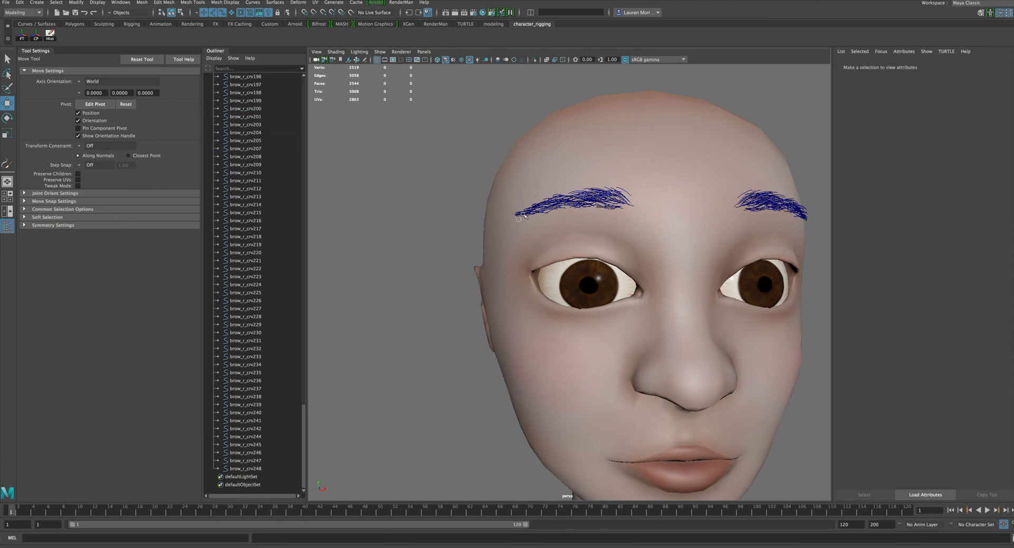
drag(515, 212, 525, 219)
click(533, 219)
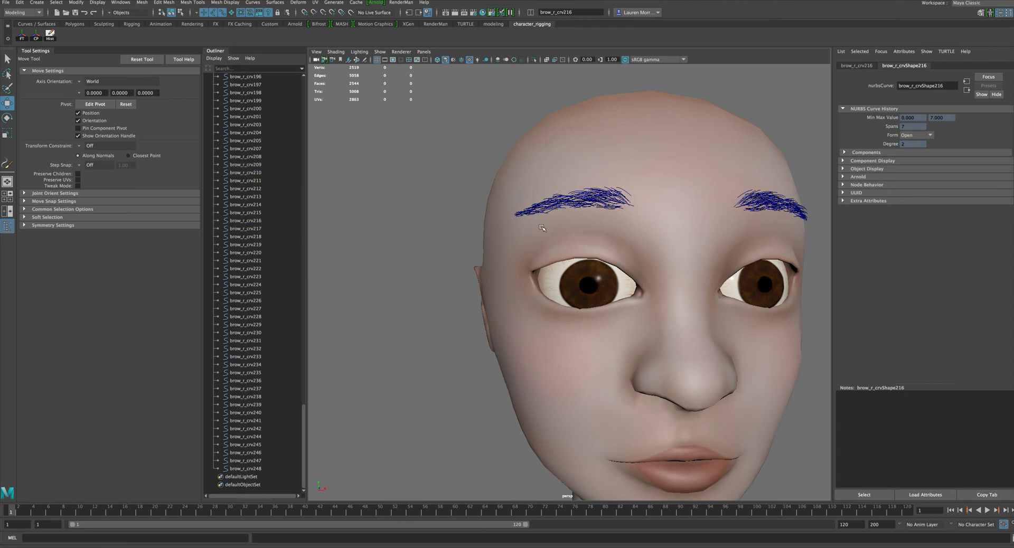
click(654, 159)
Step: Return to the start of the Outliner list and collapse brow_r_grp
alt+drag(679, 164, 533, 193)
alt+middle_drag(533, 194, 587, 214)
alt+right_drag(627, 173, 566, 166)
alt+middle_drag(597, 214, 636, 172)
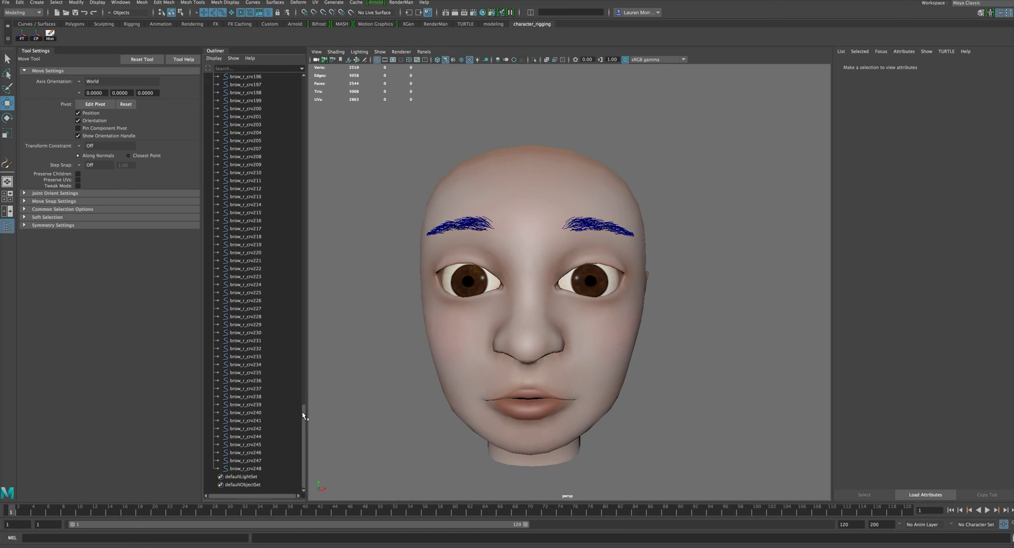
drag(304, 430, 297, 69)
click(214, 133)
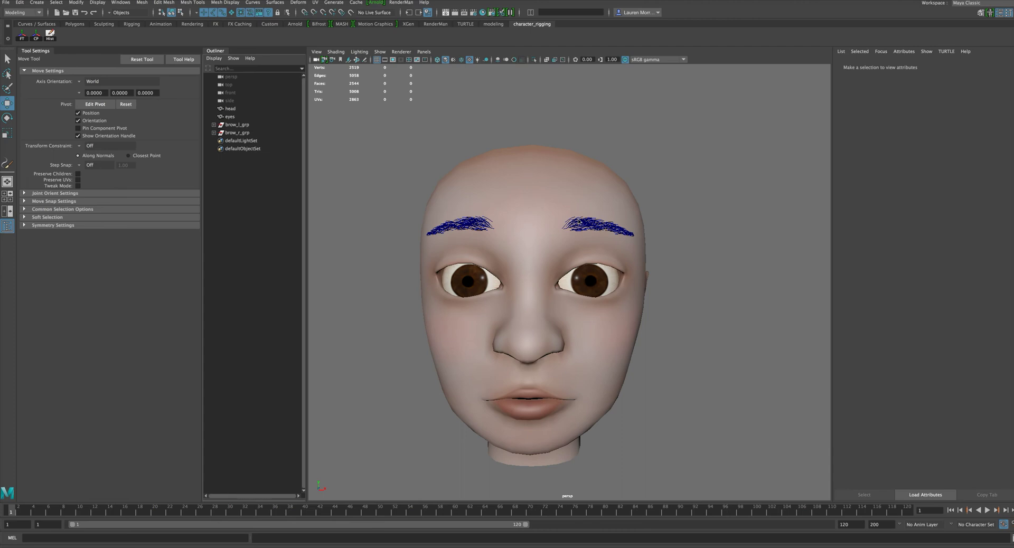
Step: Test-render the face with Maya Software to check whether the brow curves render, and close the Render View
click(99, 268)
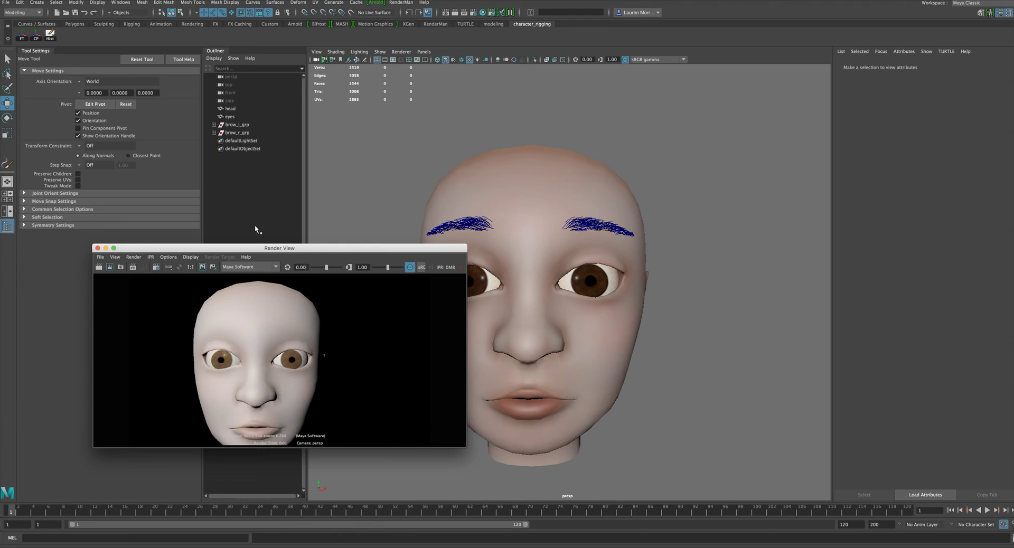
click(97, 248)
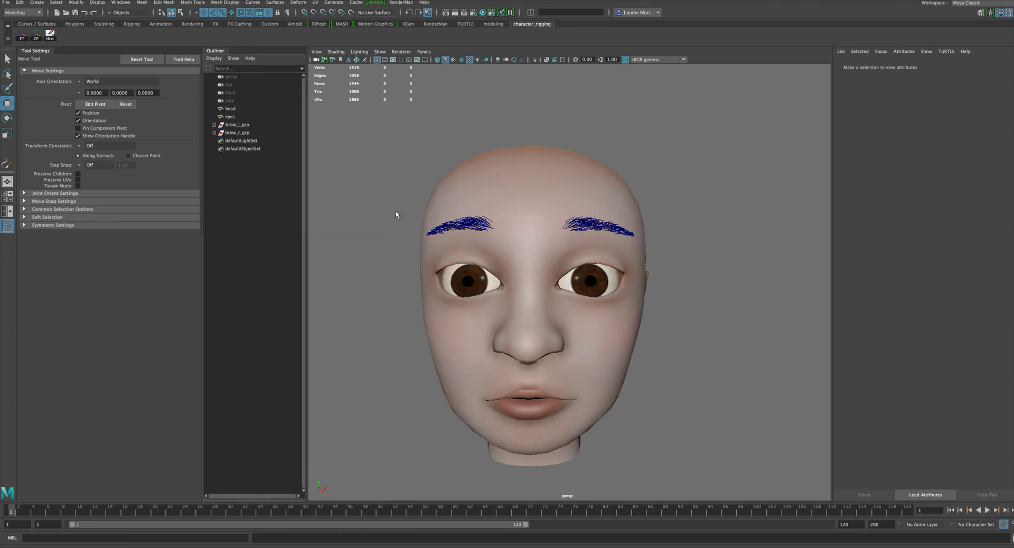
alt+drag(543, 164, 581, 163)
scroll(580, 162, up, 2)
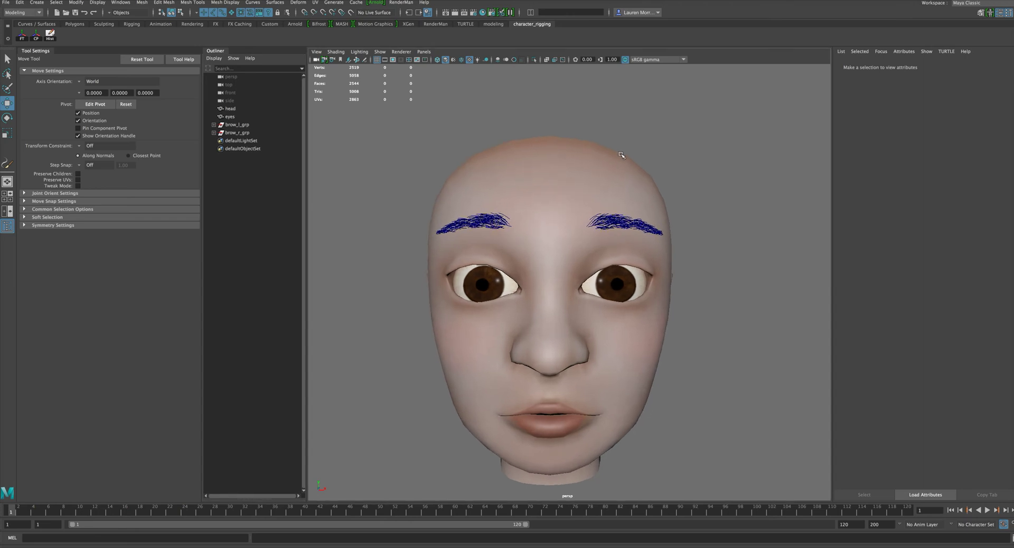
scroll(533, 160, up, 3)
scroll(522, 162, down, 2)
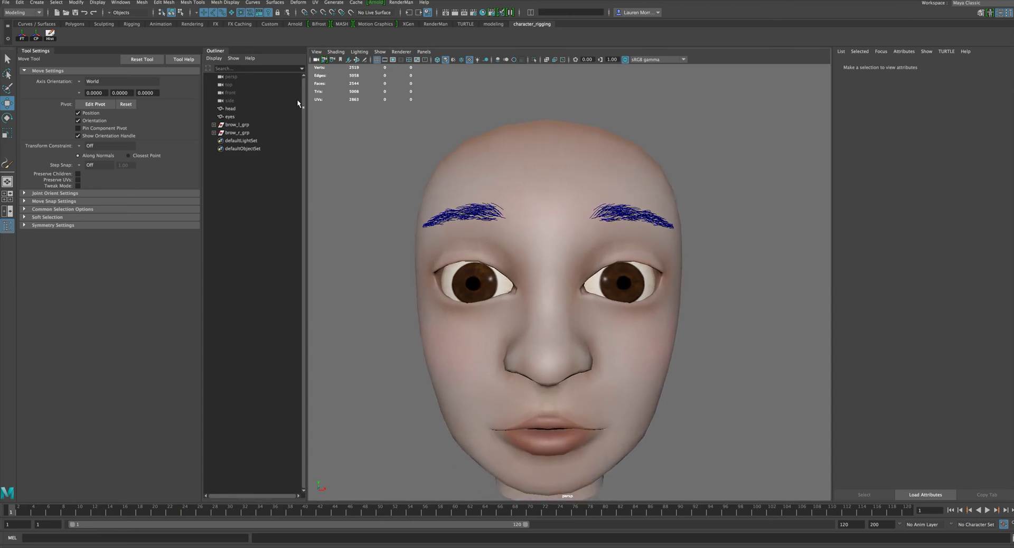
Step: Select brow_l_grp and brow_r_grp, switch to the FX menu set, and assign a new nHair hair system to their curves
click(249, 125)
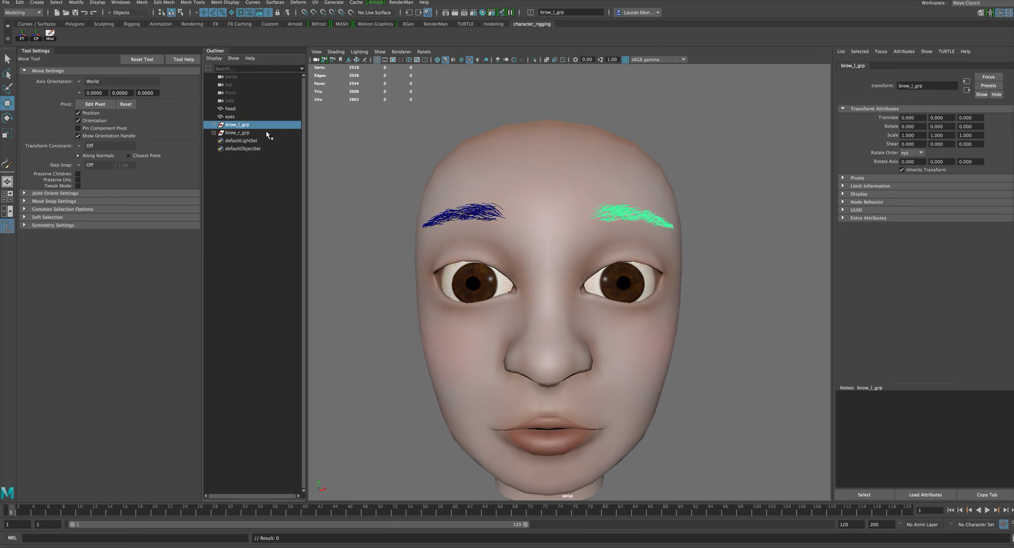
ctrl+click(236, 133)
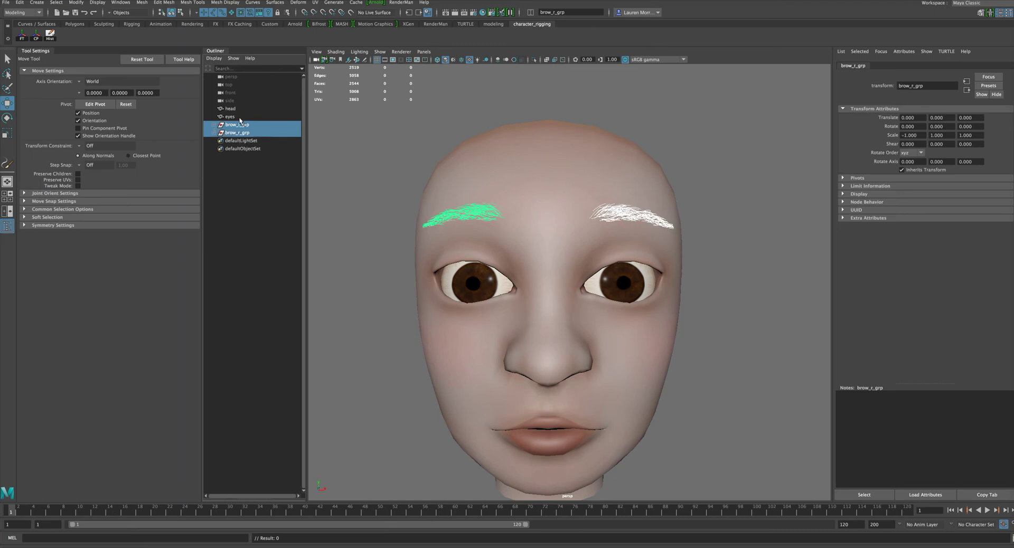
click(336, 51)
click(39, 12)
click(21, 46)
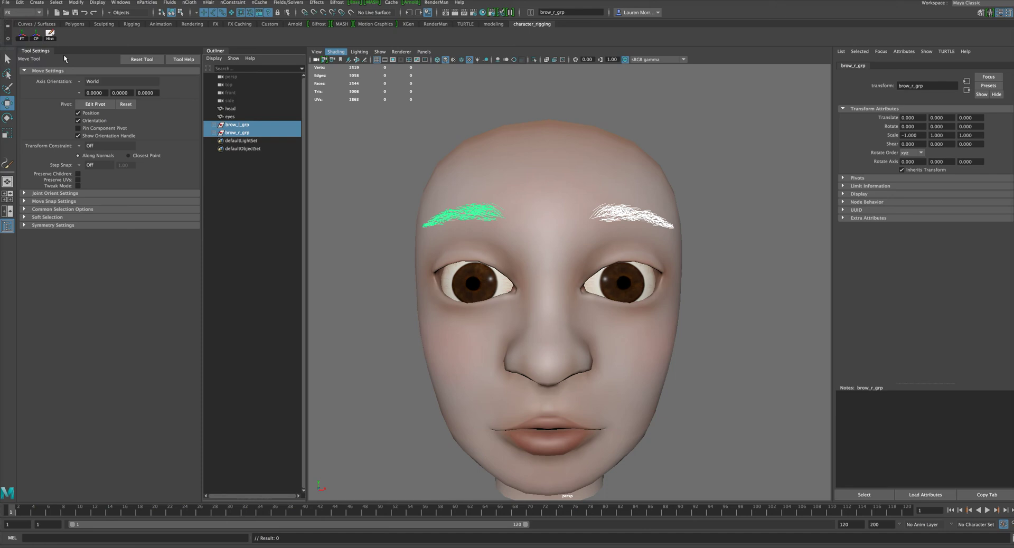
click(209, 3)
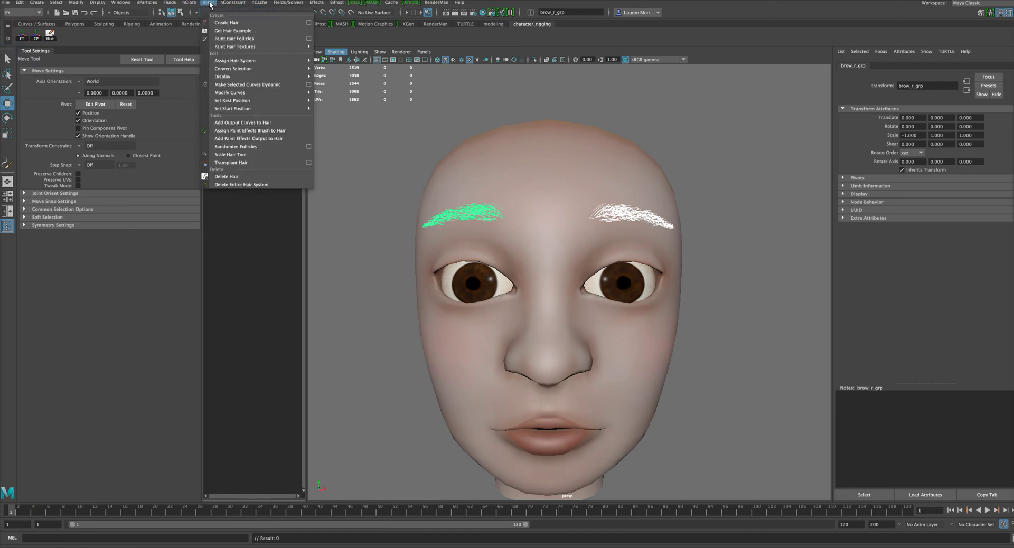
mouse_move(269, 62)
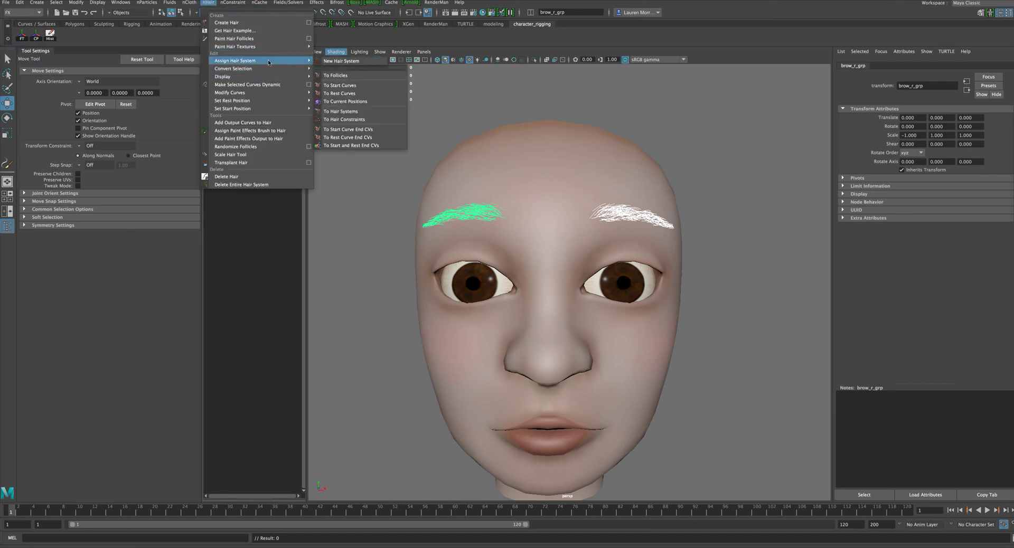
click(338, 61)
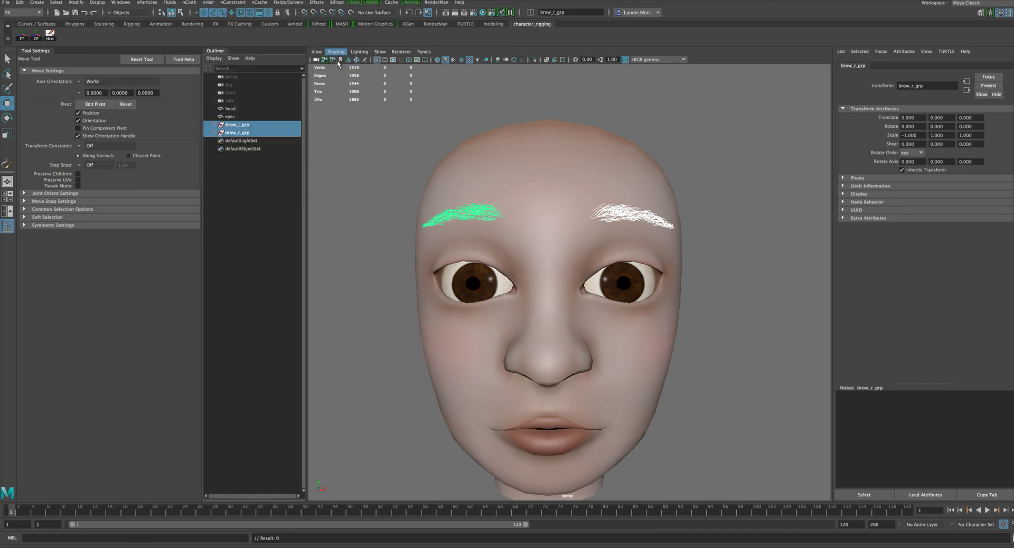
Step: Expand brow_r_grp and its first follicle to examine how the curves are nested, and collapse the group again
click(214, 132)
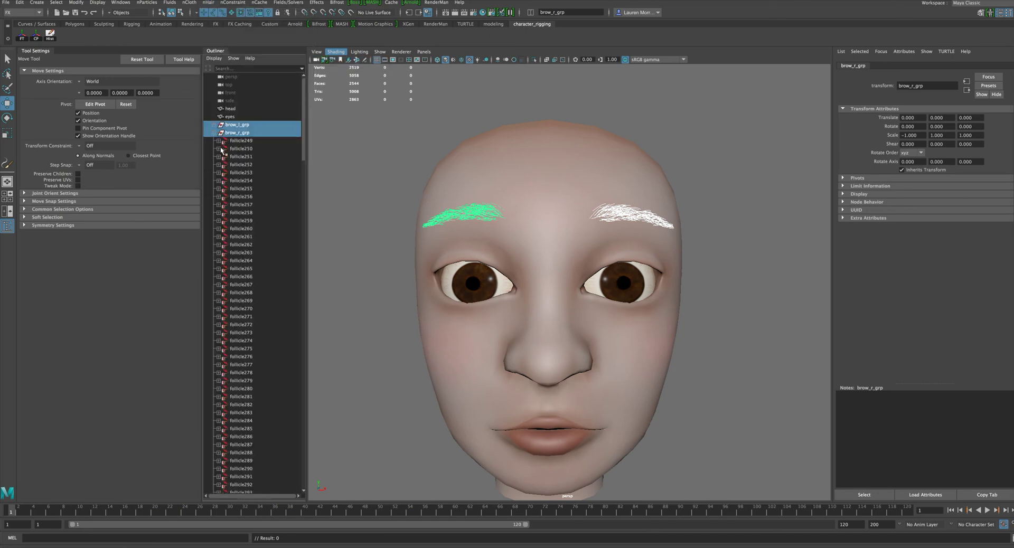
click(218, 141)
click(243, 140)
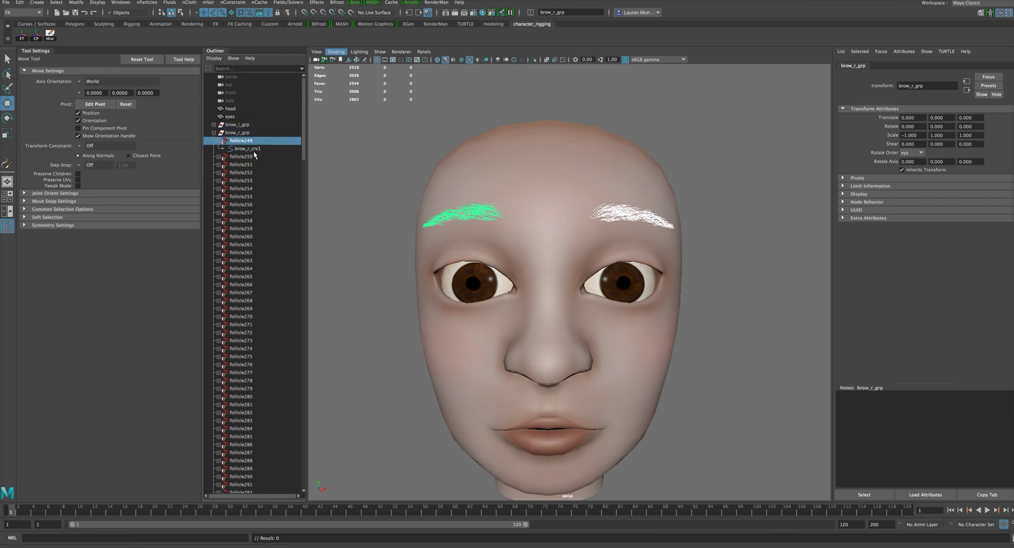
click(213, 133)
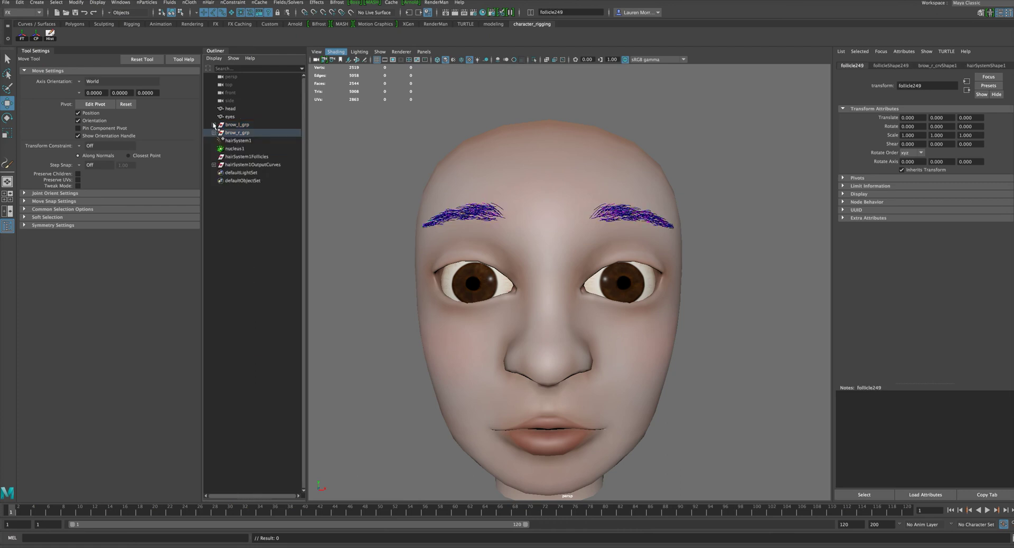
click(214, 132)
click(214, 133)
Step: Delete the hairSystem1Follicles group
click(240, 149)
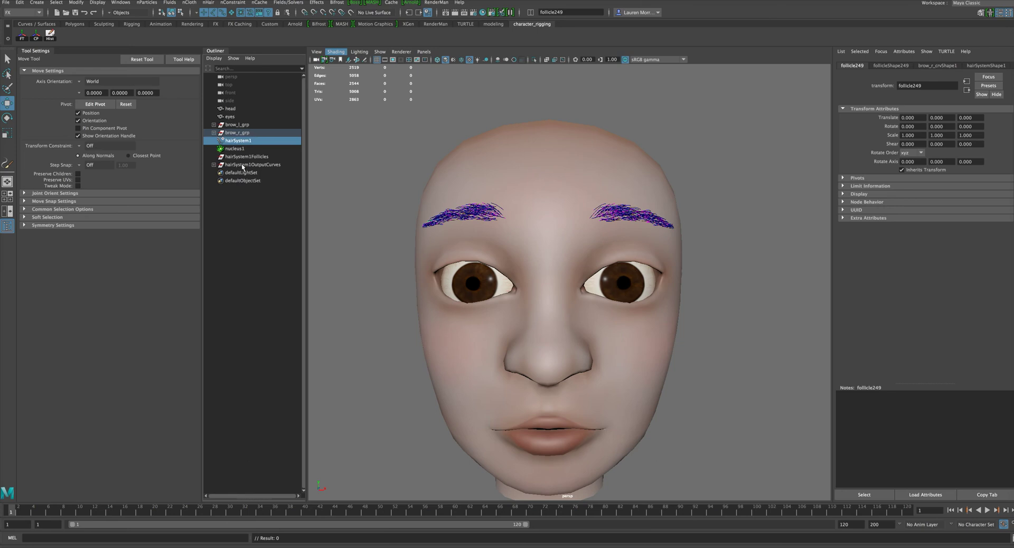
click(247, 157)
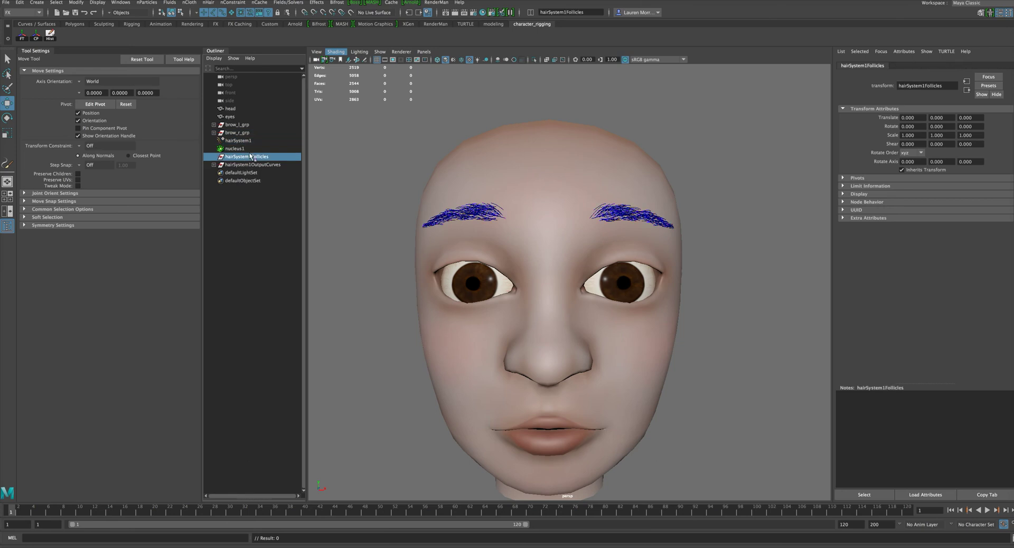
key(Delete)
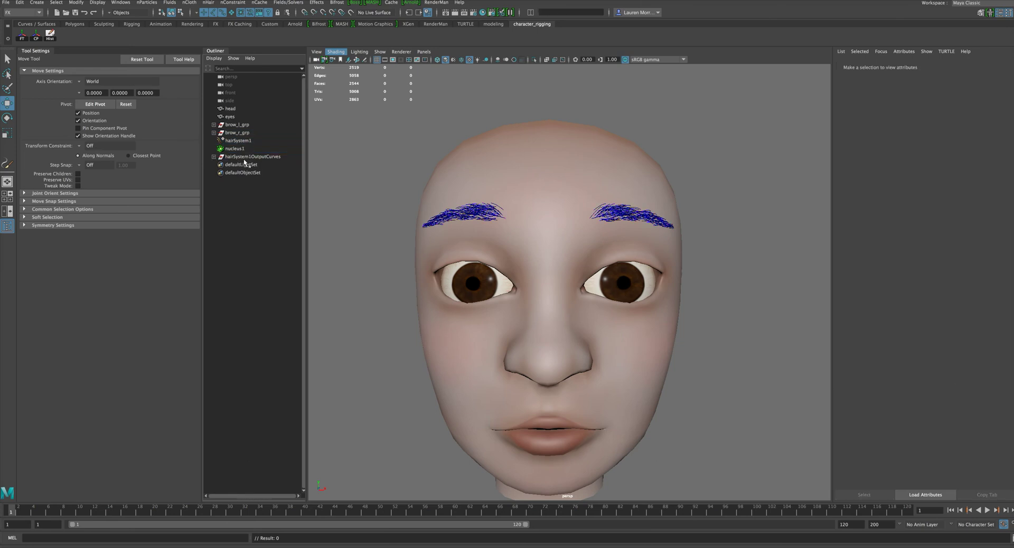
Step: Expand hairSystem1OutputCurves to examine its curves, collapse it and clear the selection
click(256, 158)
click(213, 157)
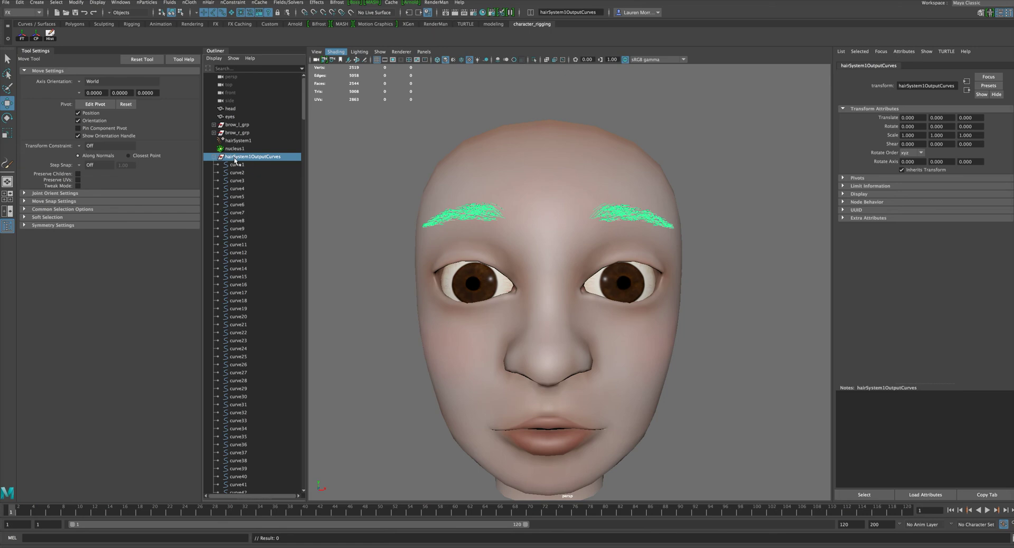
click(214, 157)
click(361, 130)
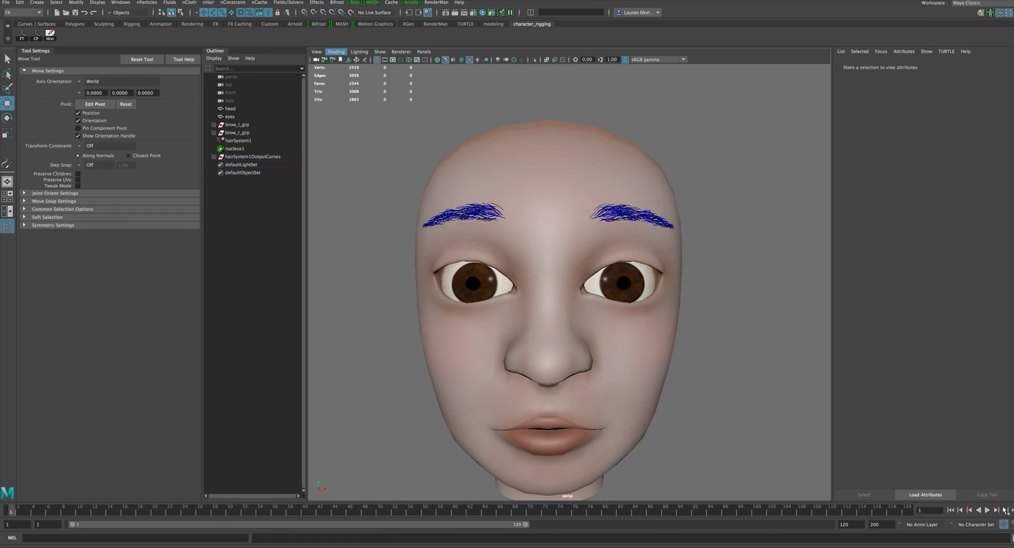
Step: Play the timeline to check how the brow hairs react to the simulation, and rewind to frame 1
click(986, 510)
click(986, 510)
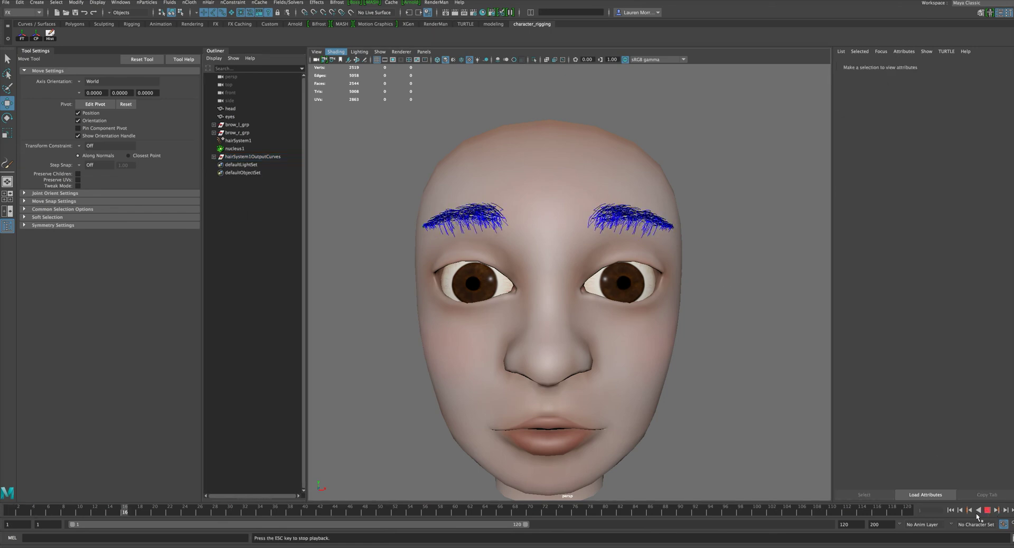
click(951, 510)
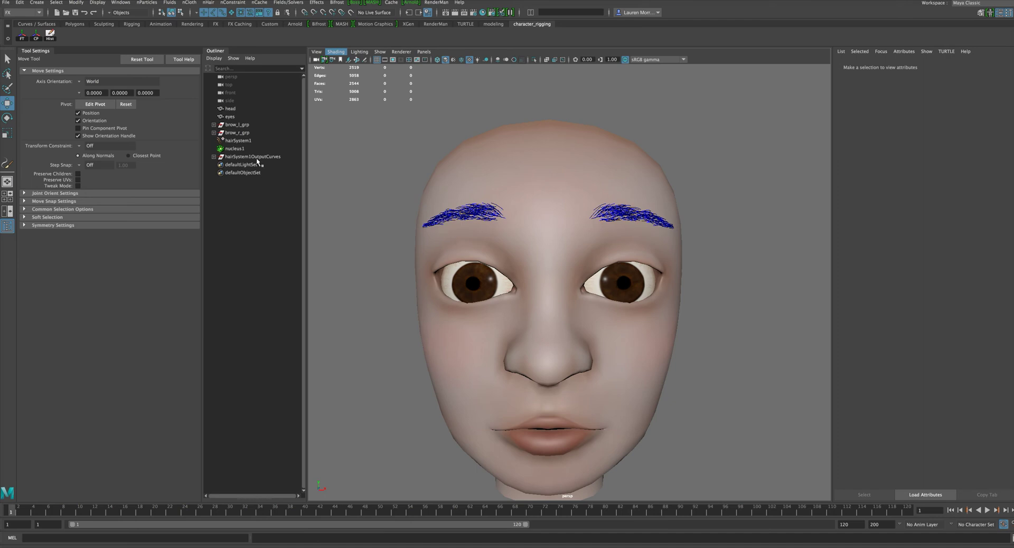
Step: Disable the nucleus1 solver and replay the timeline to check the brow hairs
click(235, 148)
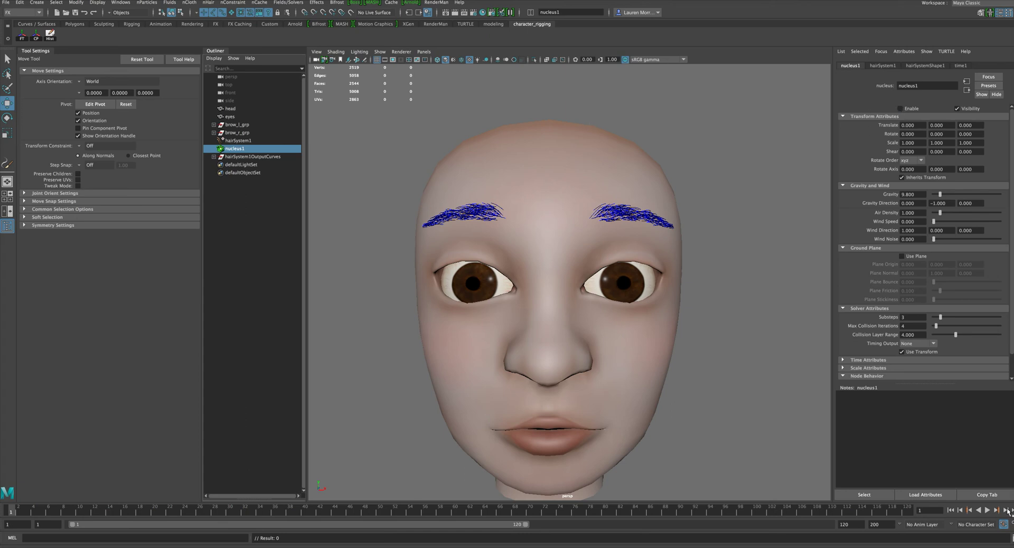
click(986, 510)
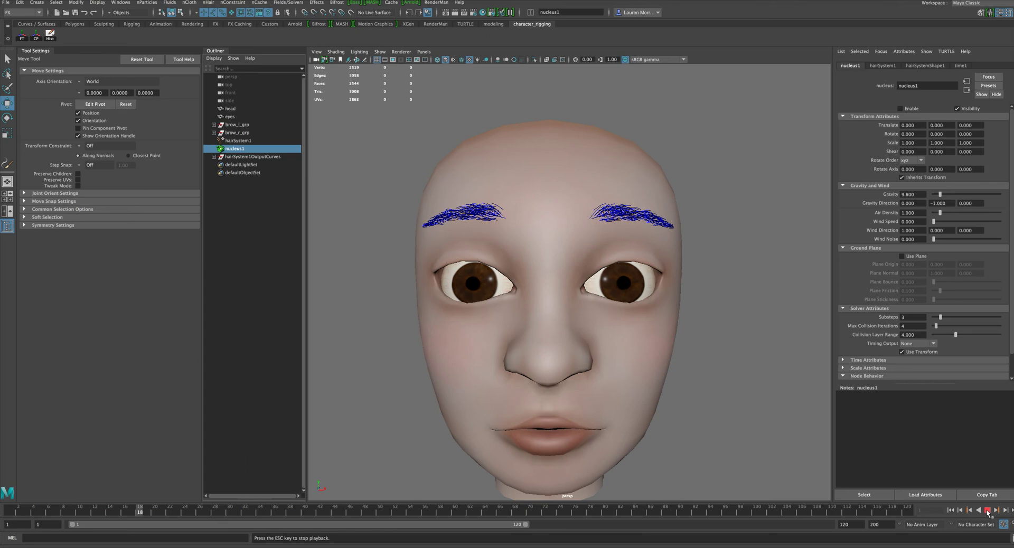
Step: Delete the hairSystem1OutputCurves group
click(238, 157)
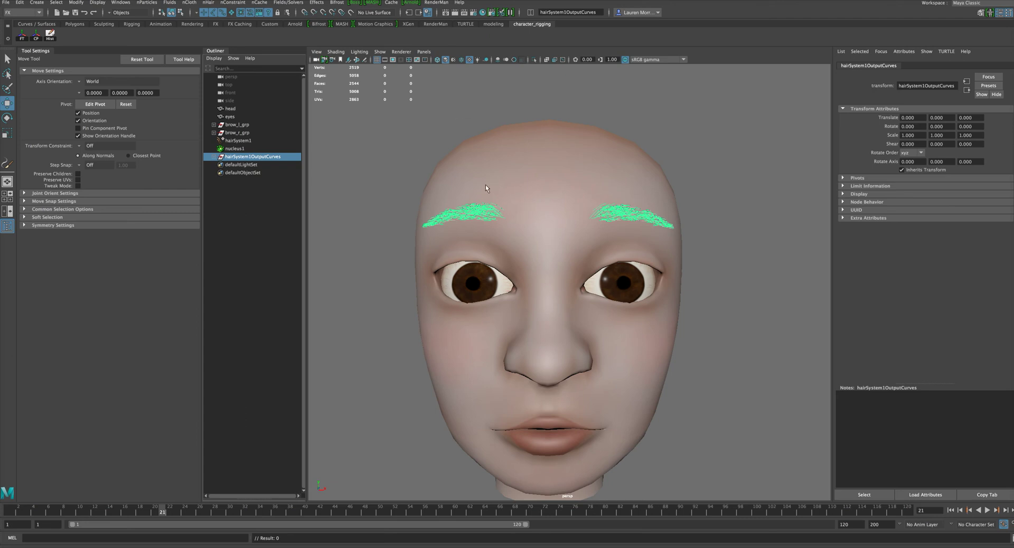
key(Delete)
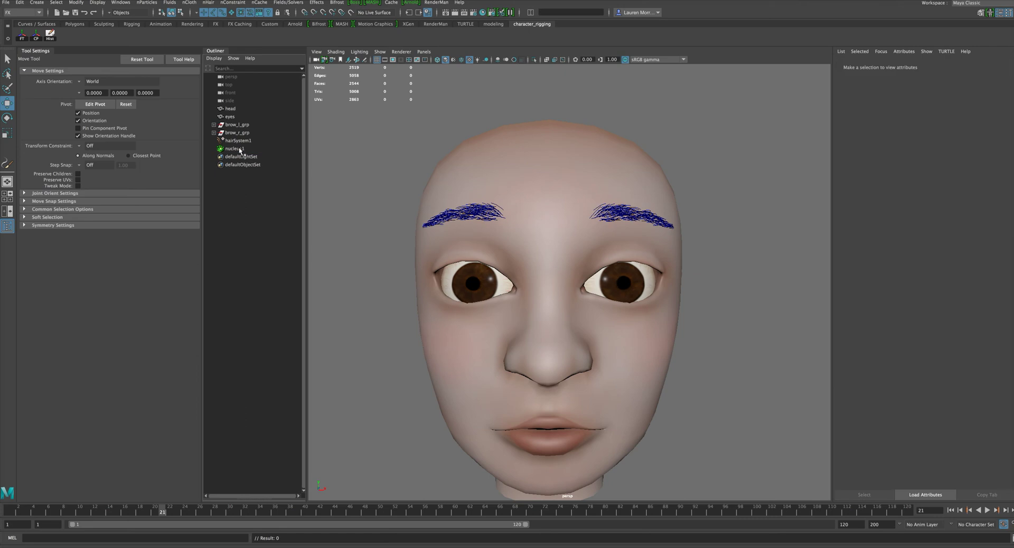
Step: Rename the nucleus1 solver as brow_nuc and hairSystem1 as brow_hairSys
click(235, 149)
double_click(237, 149)
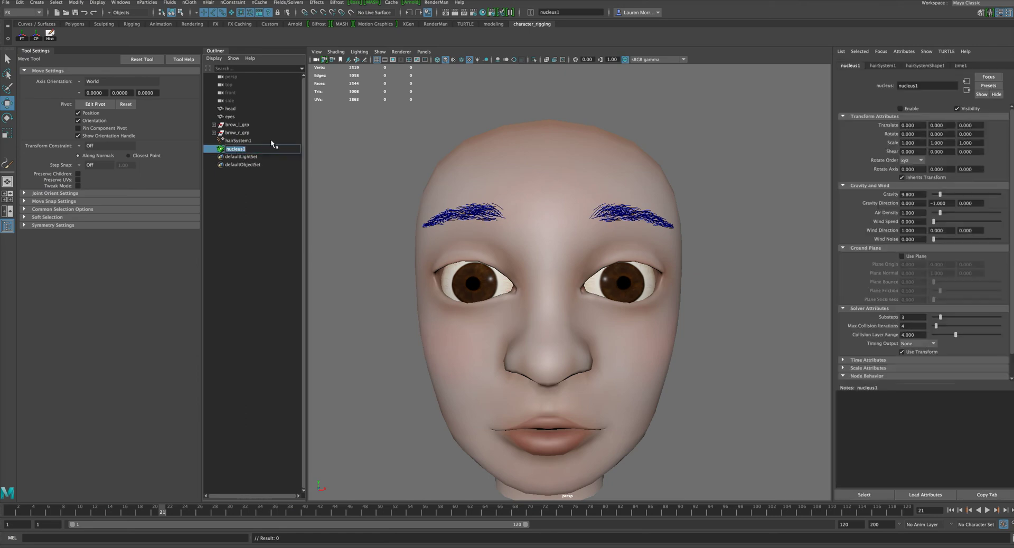
text(brow_nuc)
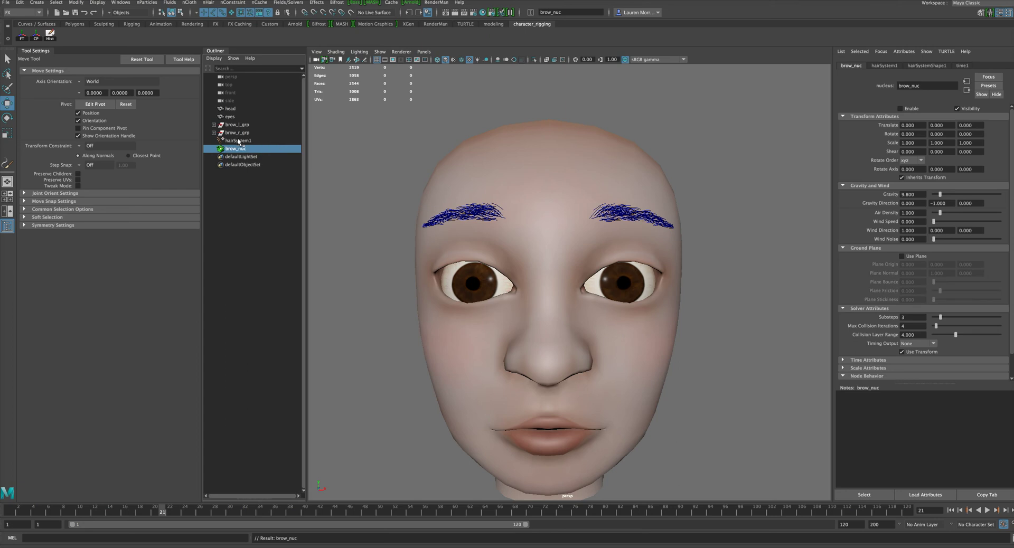
click(237, 140)
double_click(237, 140)
text(brow_hairSys)
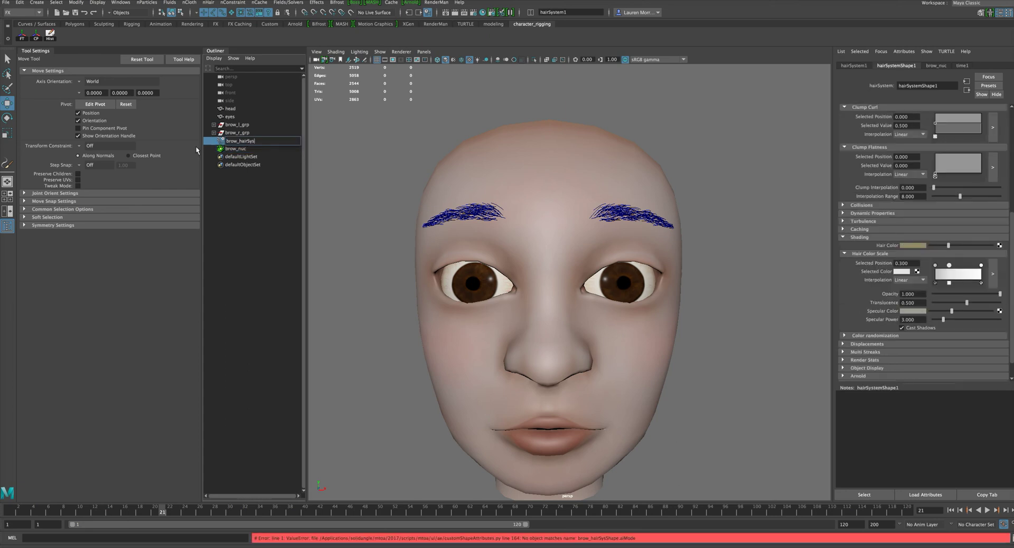
key(Return)
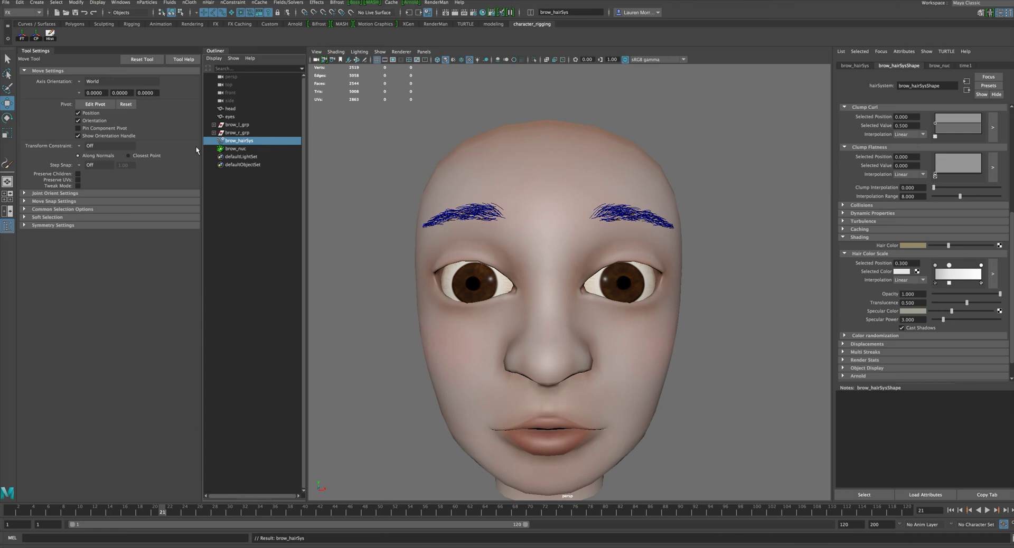
click(237, 148)
Step: Render the perspective view of the head to check whether the brows render, and close the render window
click(717, 131)
mouse_move(719, 132)
alt+middle_down()
mouse_move(726, 143)
mouse_move(724, 132)
alt+middle_up()
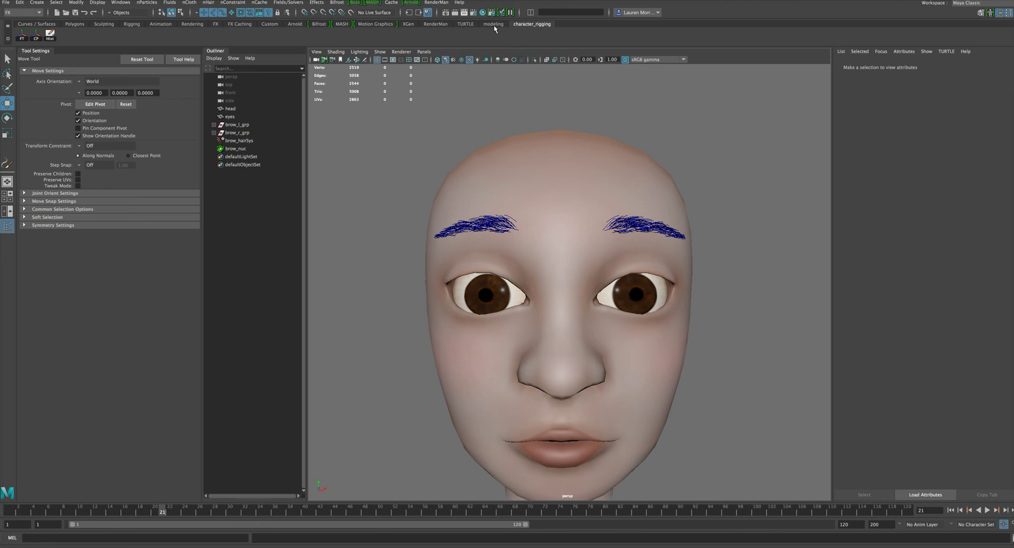
click(446, 12)
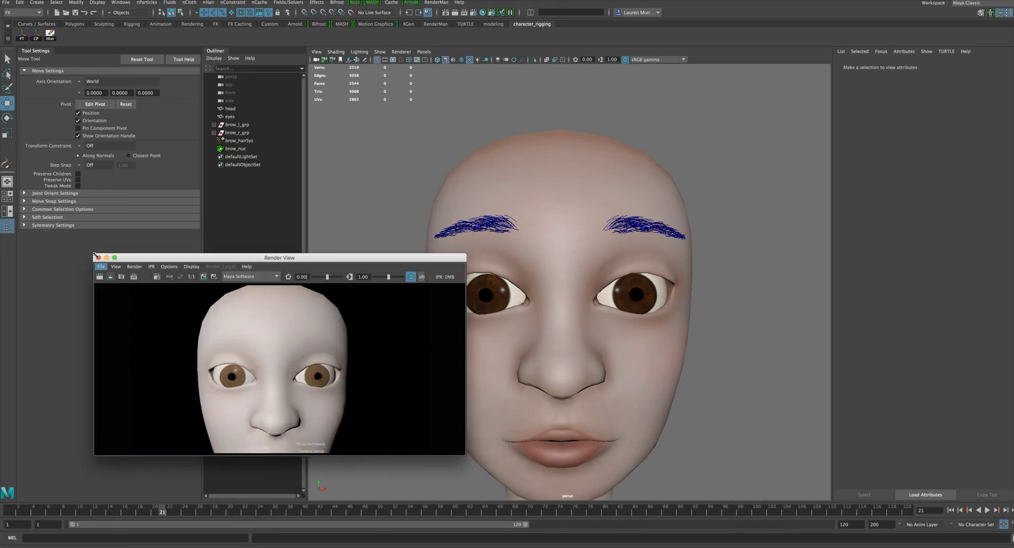
click(98, 259)
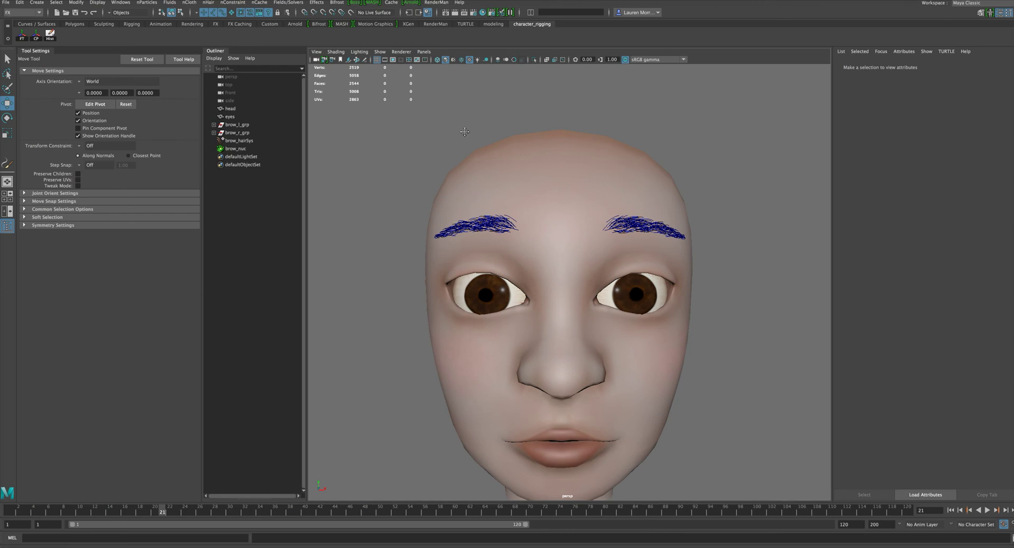
alt+middle_drag(465, 132, 457, 137)
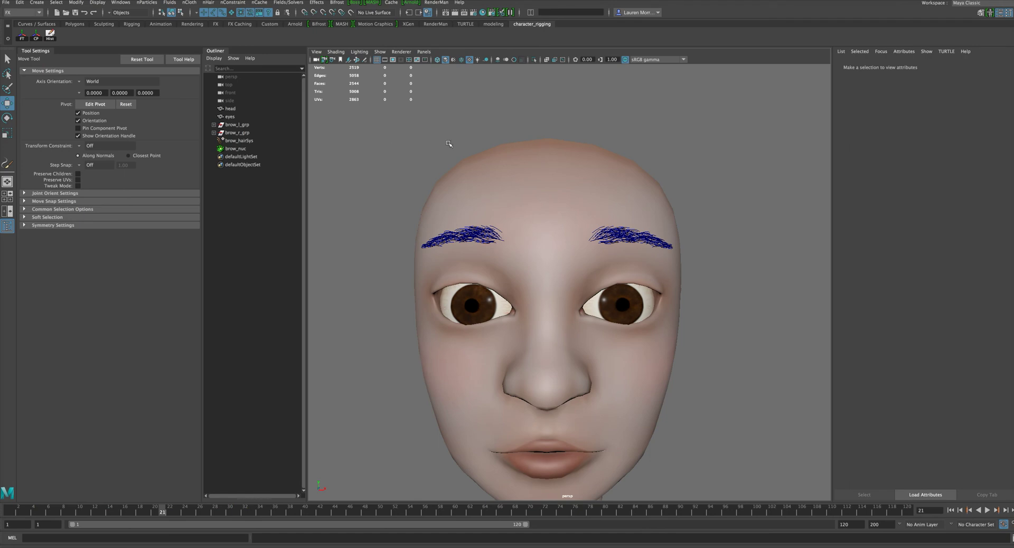
Step: Add Paint Effects output to the brow_hairSys hair system and rename the new pfxHair node as brow_pfx
click(246, 141)
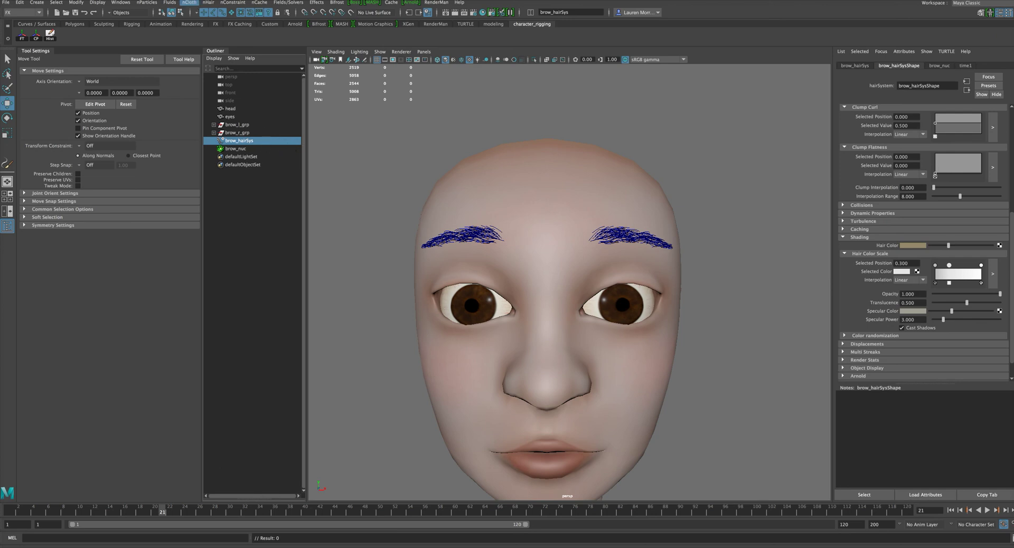
click(209, 3)
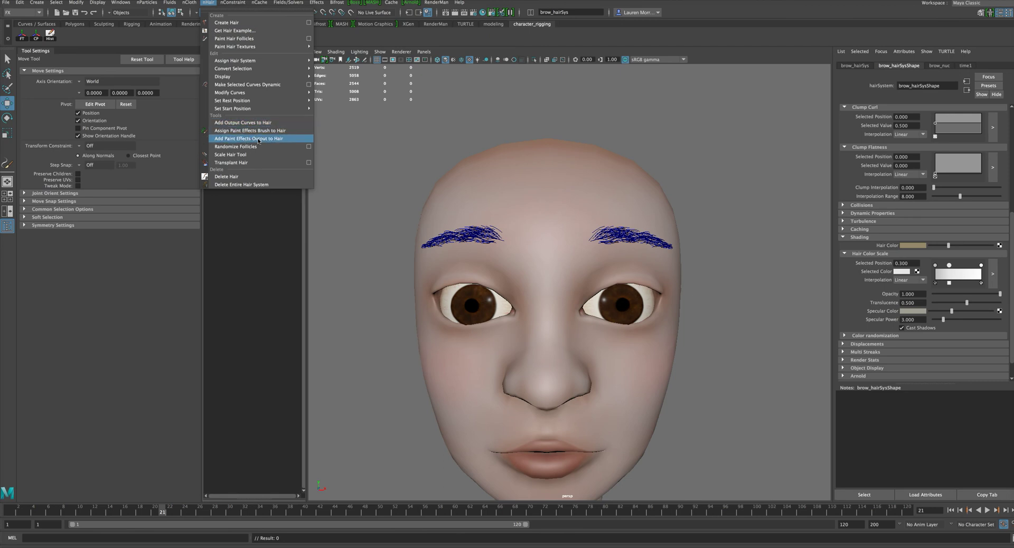
click(258, 141)
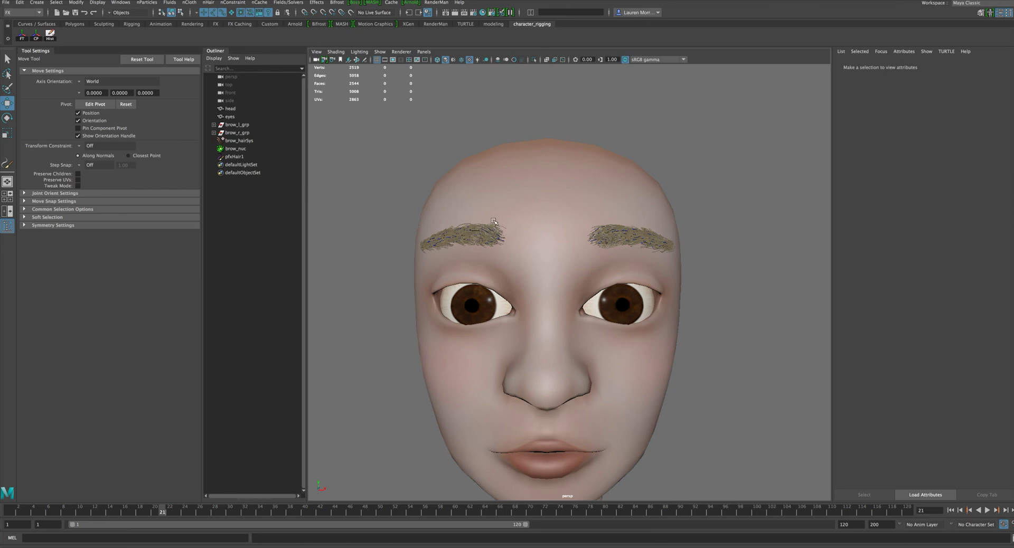
double_click(235, 157)
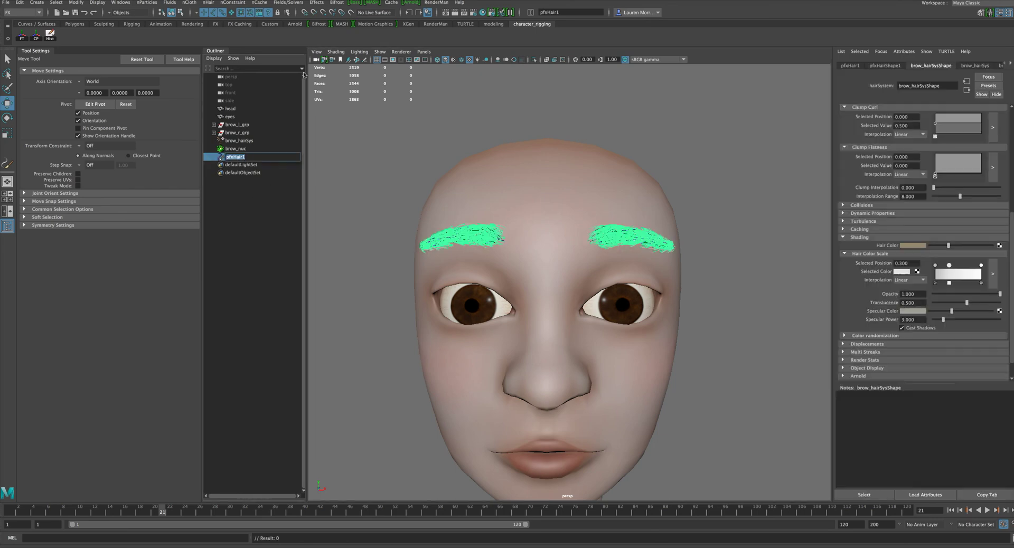
text(brow_pfx)
key(Return)
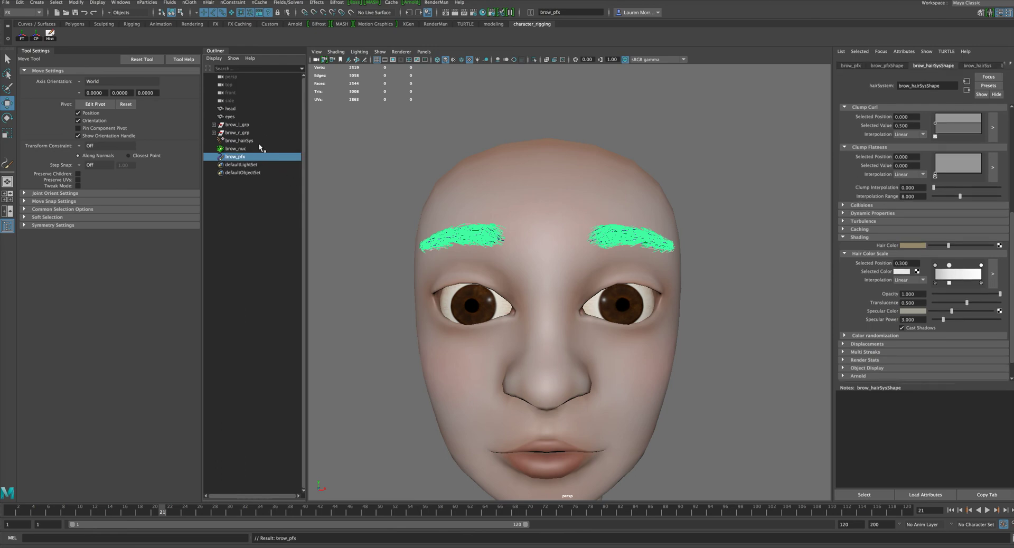
Step: Set Hairs Per Clump to 1 and Clump Width to 0 on the brow_hairSys hair system
click(243, 141)
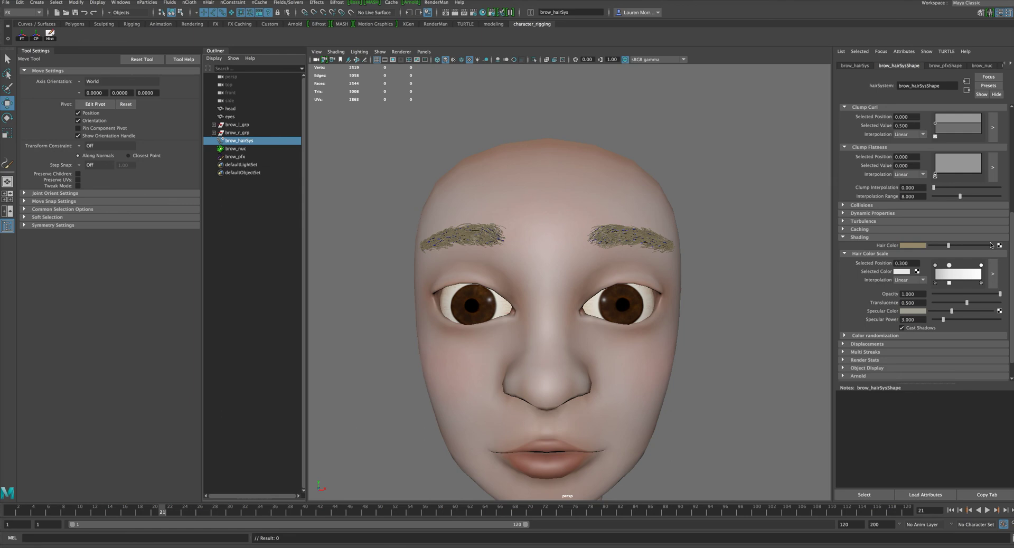
scroll(1010, 232, up, 5)
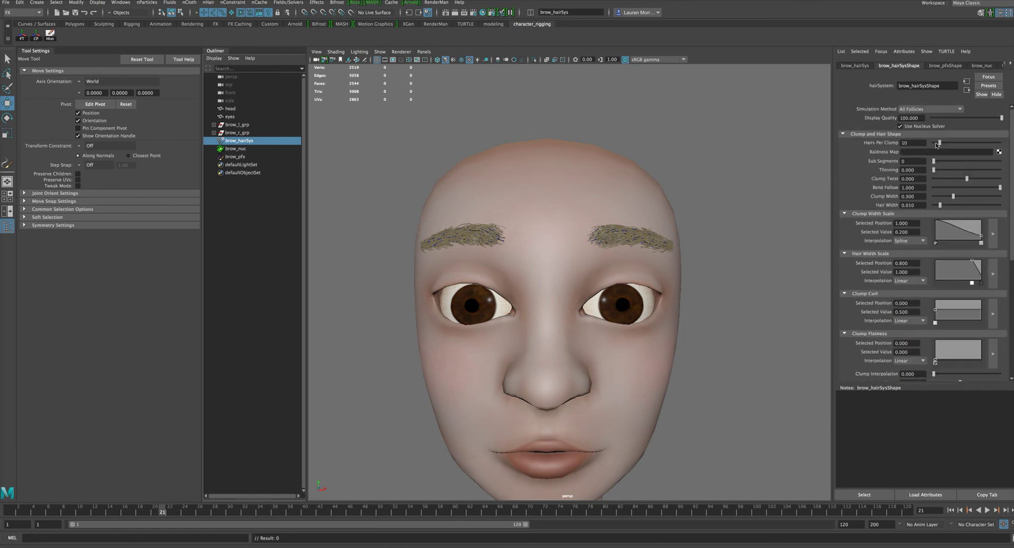
drag(937, 143, 931, 143)
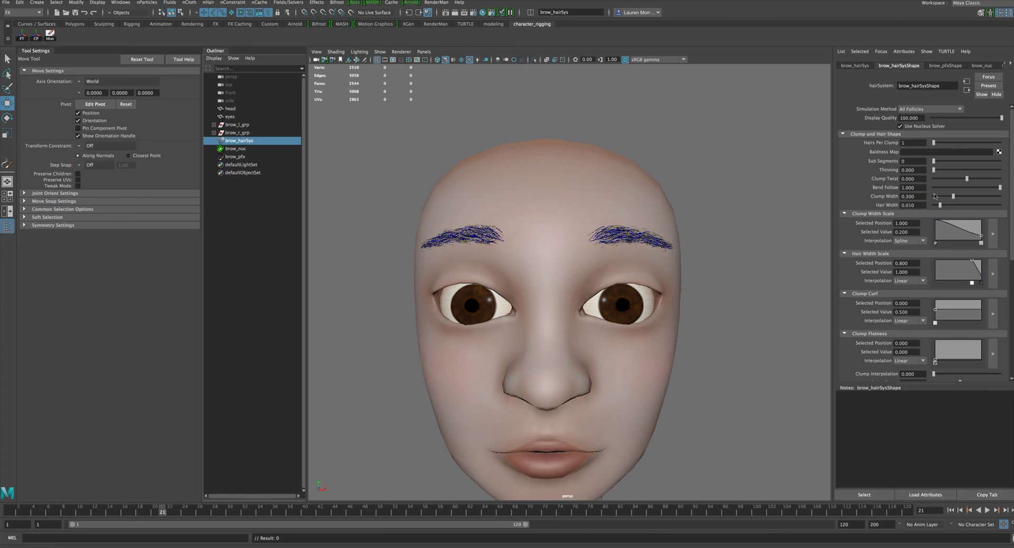
alt+right_drag(670, 170, 738, 160)
alt+middle_drag(738, 161, 692, 192)
alt+right_drag(692, 192, 712, 190)
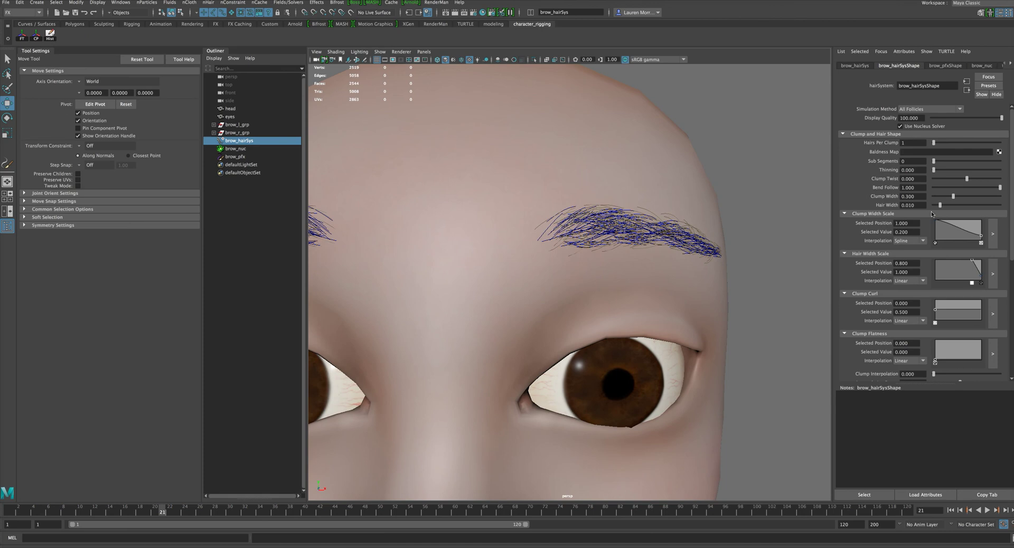
drag(917, 196, 880, 196)
text(0)
key(Return)
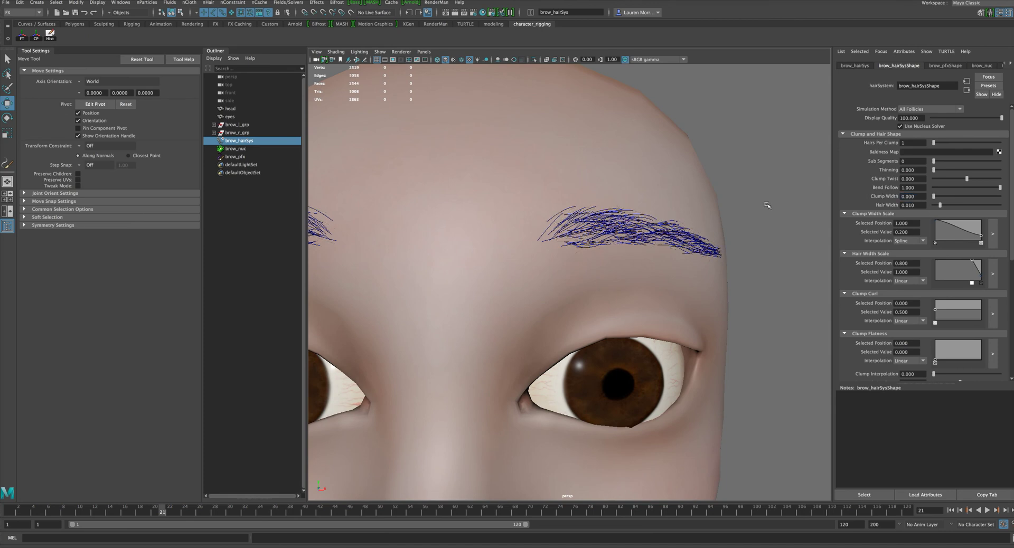
Step: Hide the brow_l_grp and brow_r_grp curve groups
click(241, 133)
click(246, 125)
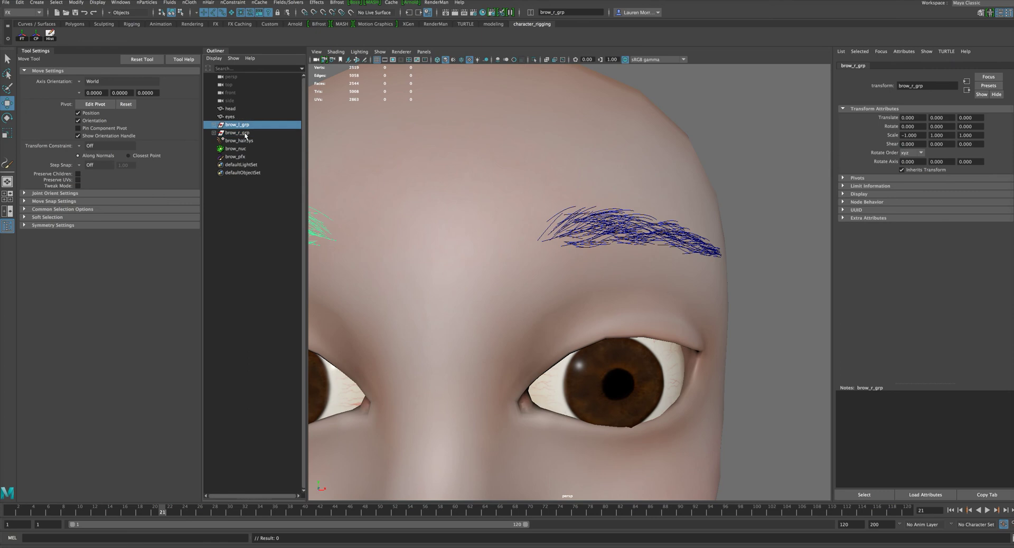
click(246, 134)
ctrl+click(246, 126)
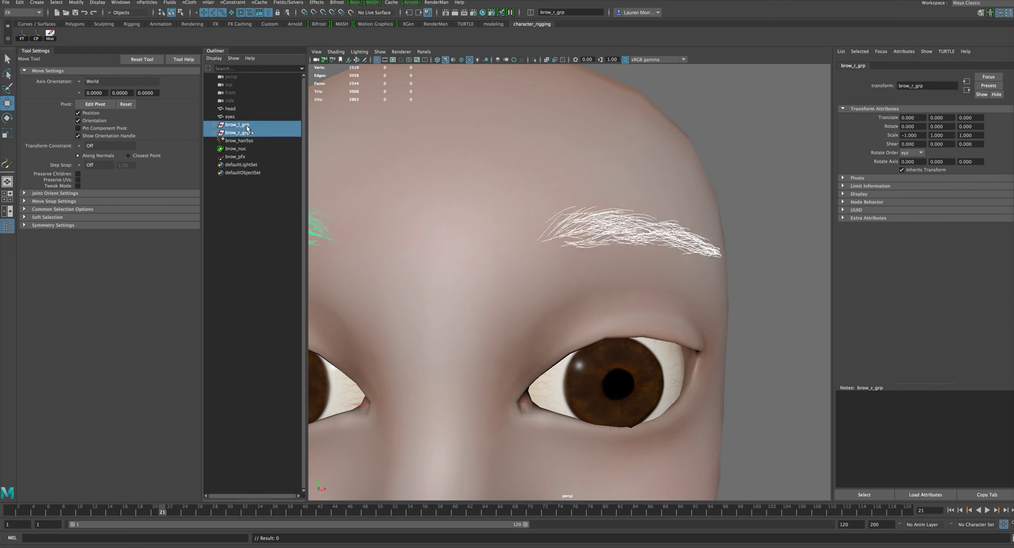
key(h)
Step: Render the whole head with Maya Software to check the brow hairs, and move the render window aside
alt+right_drag(687, 127, 619, 115)
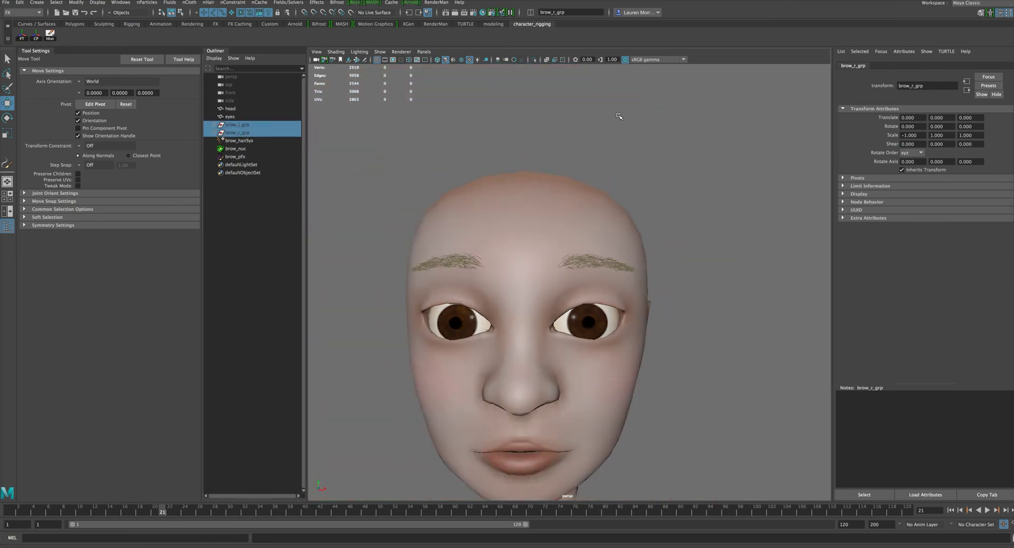
alt+middle_drag(618, 115, 632, 109)
alt+middle_drag(415, 121, 416, 105)
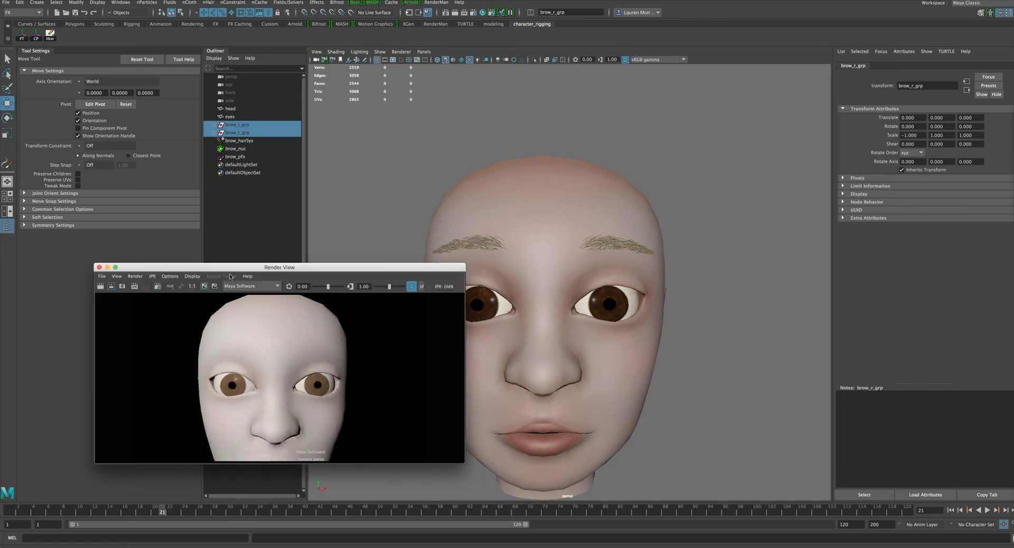
click(101, 286)
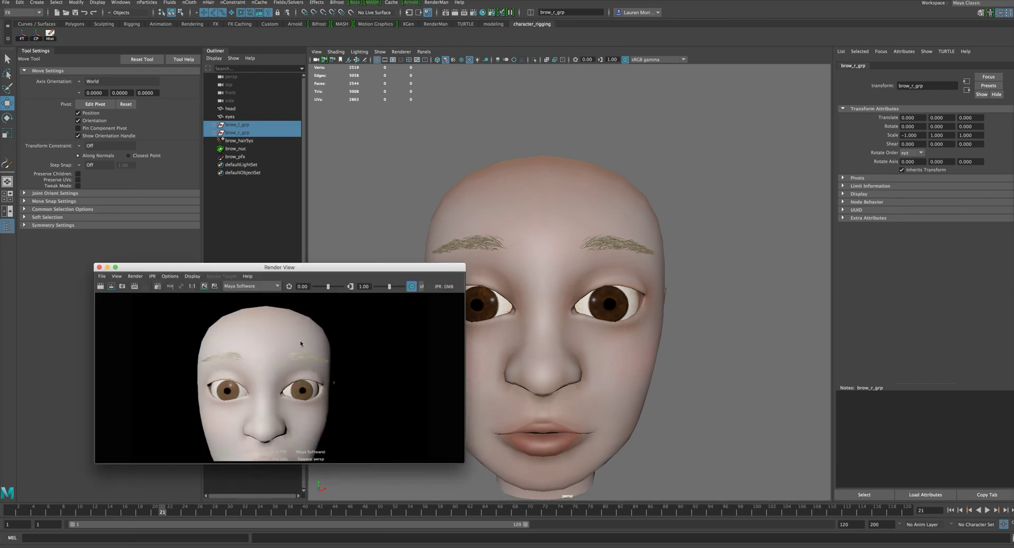
drag(388, 267, 244, 279)
Step: Darken the Hair Color of brow_hairSys to a dark brown and set its Specular Power to 15
click(251, 139)
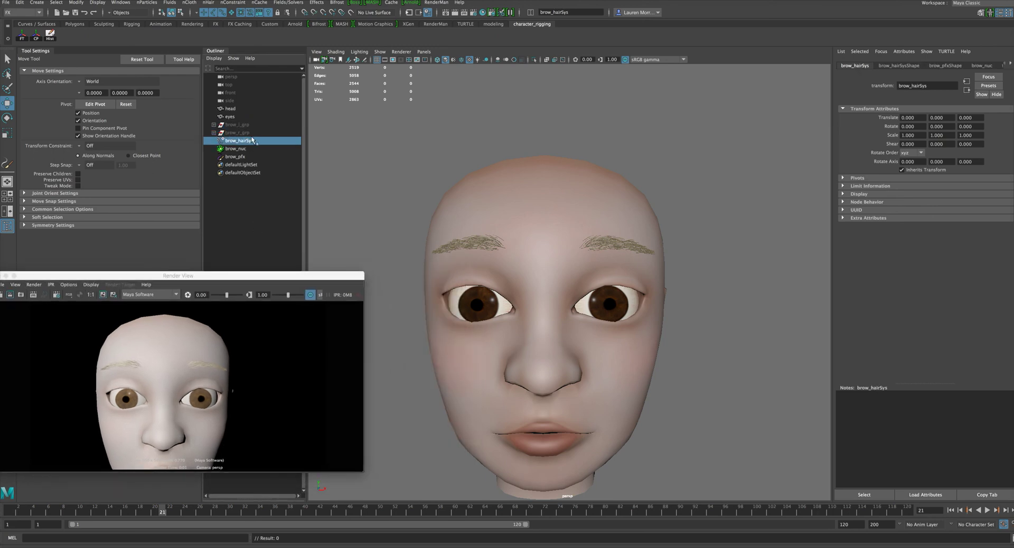
click(900, 66)
scroll(882, 233, down, 6)
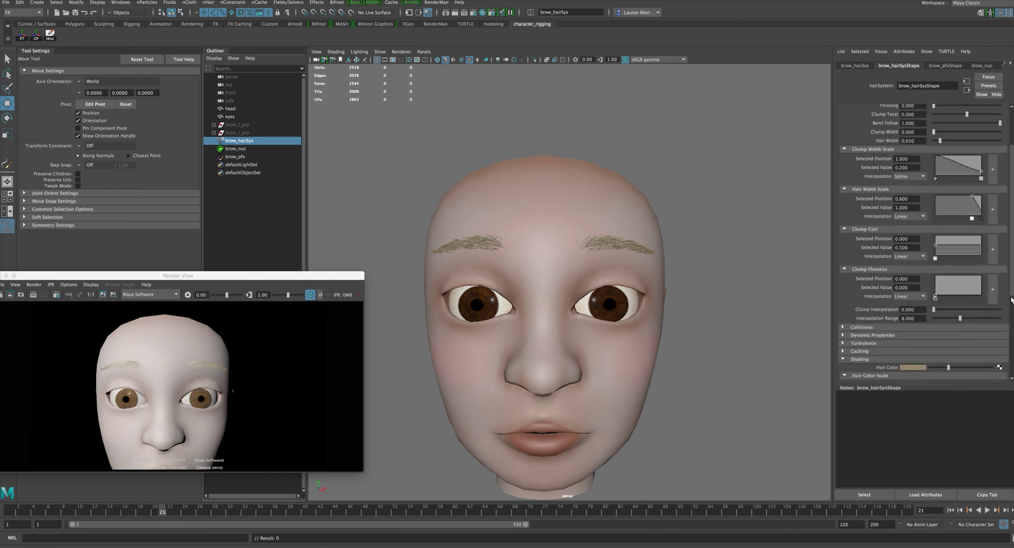
drag(948, 232, 936, 230)
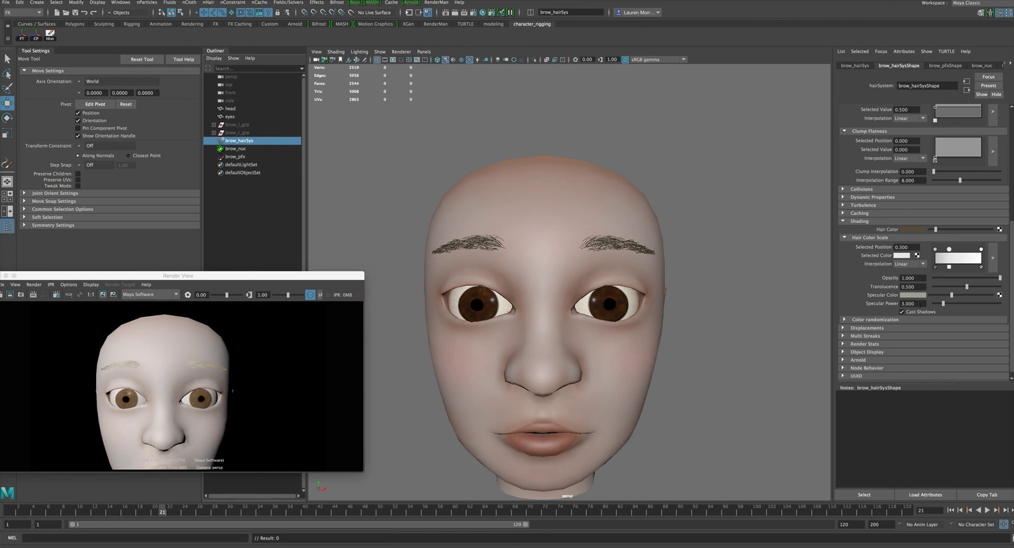
double_click(902, 303)
text(15)
key(Return)
Step: Render the head again and compare the darkened brows in the render with the viewport
drag(294, 275, 398, 244)
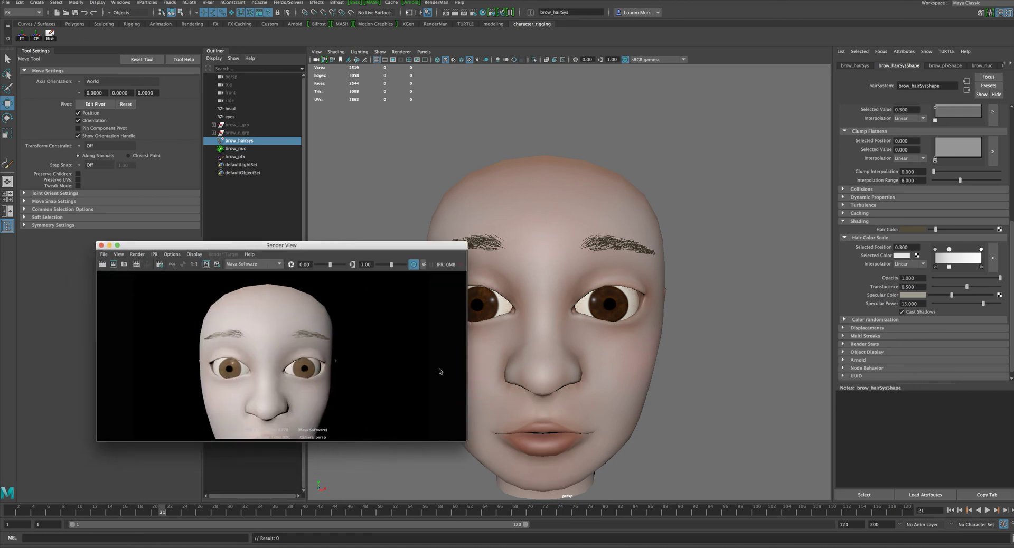
drag(382, 248, 317, 294)
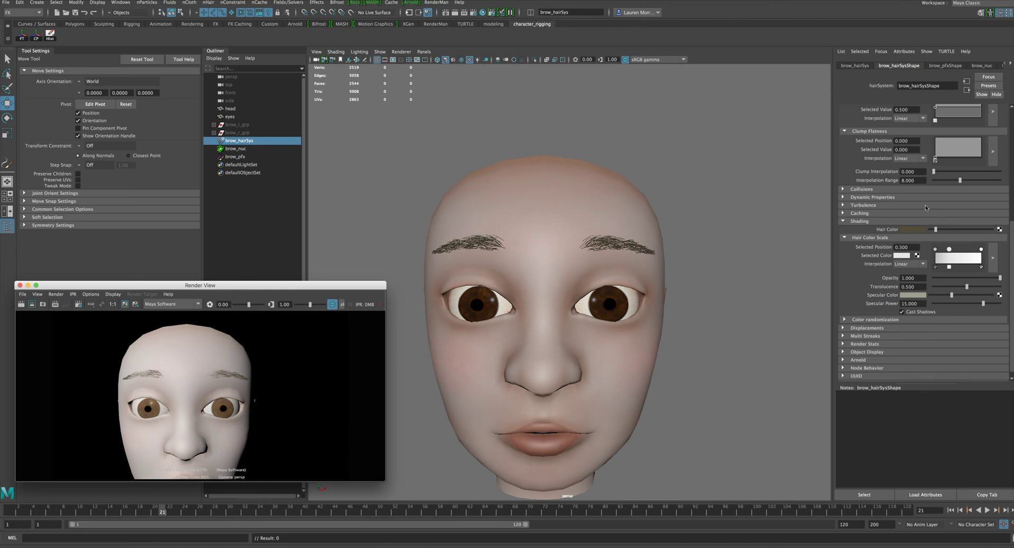
drag(258, 283, 314, 271)
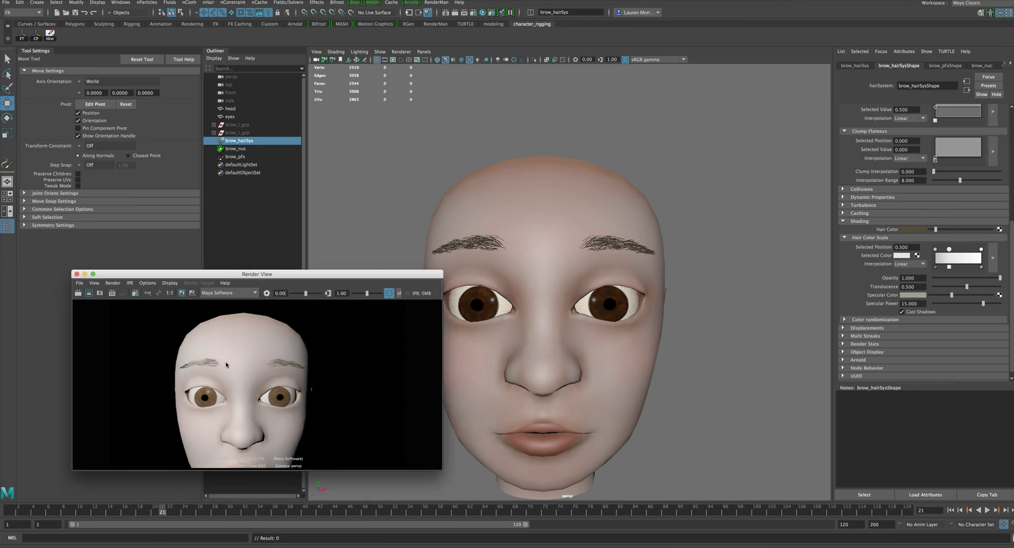
Step: Try moving the head faces under one brow to test whether the hairs follow, undo it, and return to object mode
click(546, 251)
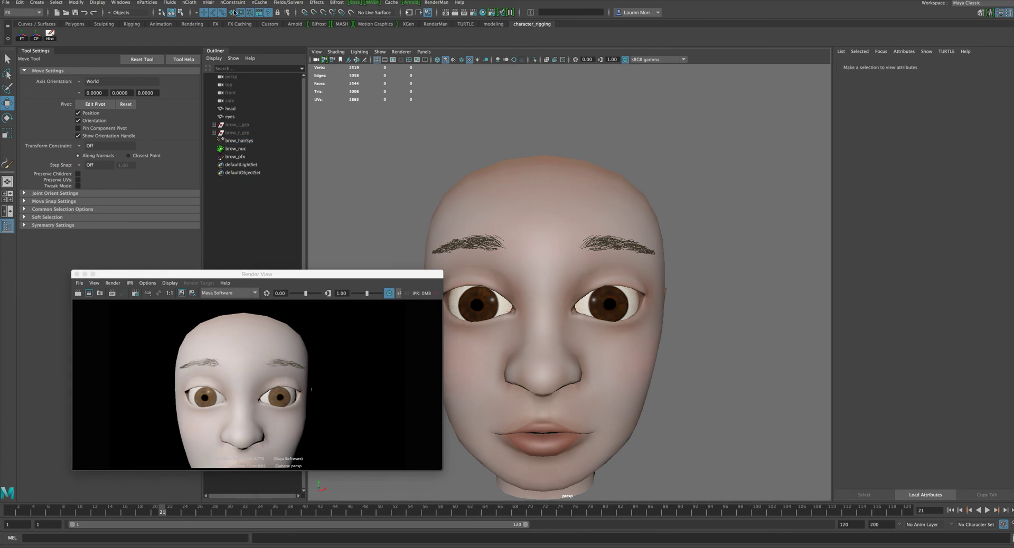
click(544, 293)
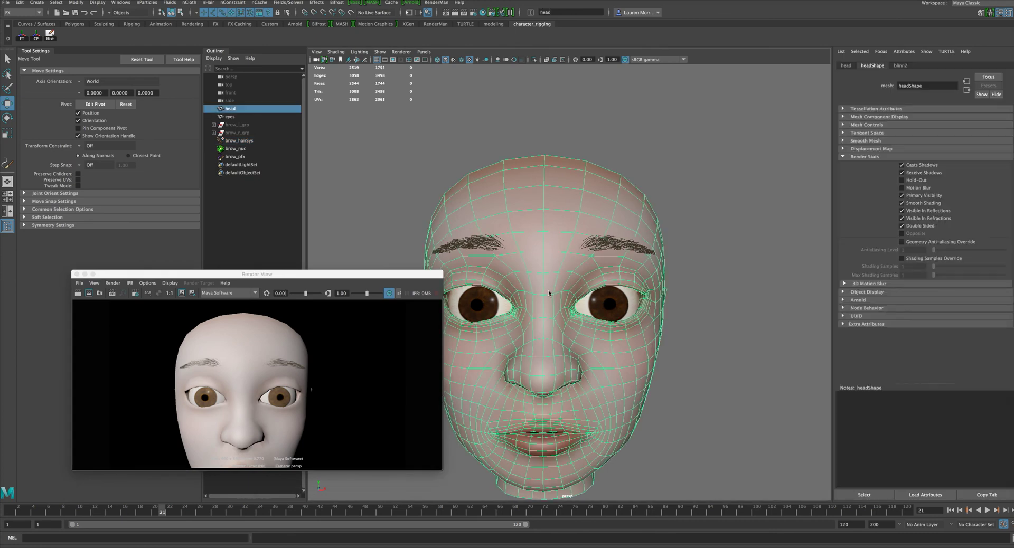
right_drag(549, 293, 568, 278)
click(577, 249)
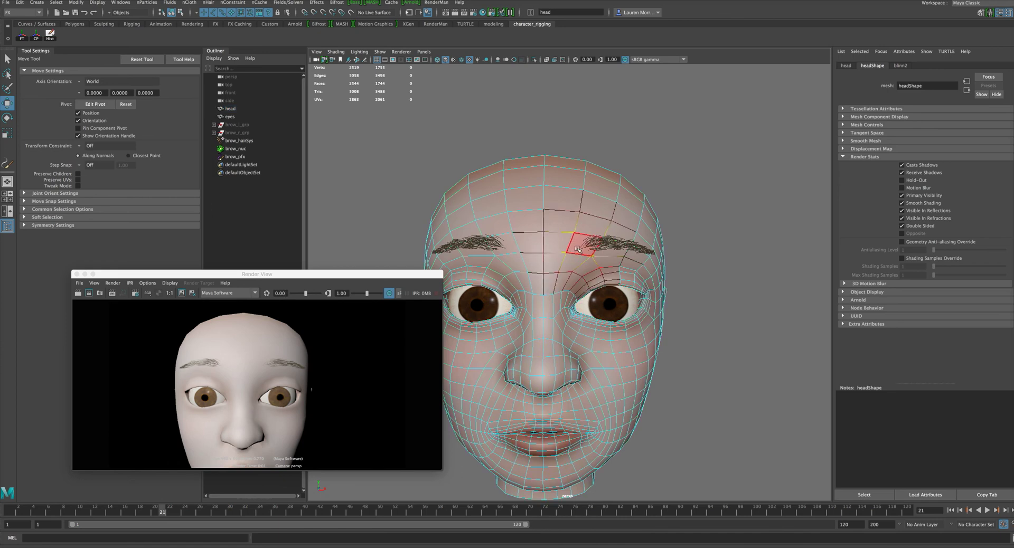
click(578, 250)
shift+click(615, 251)
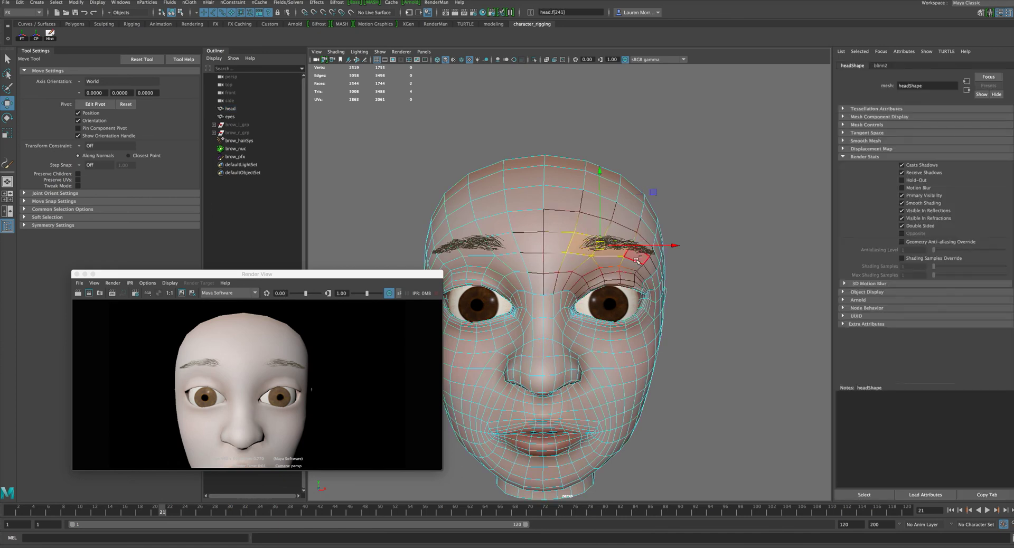
shift+click(635, 260)
mouse_move(605, 275)
middle_down()
mouse_move(608, 284)
mouse_move(590, 267)
middle_up()
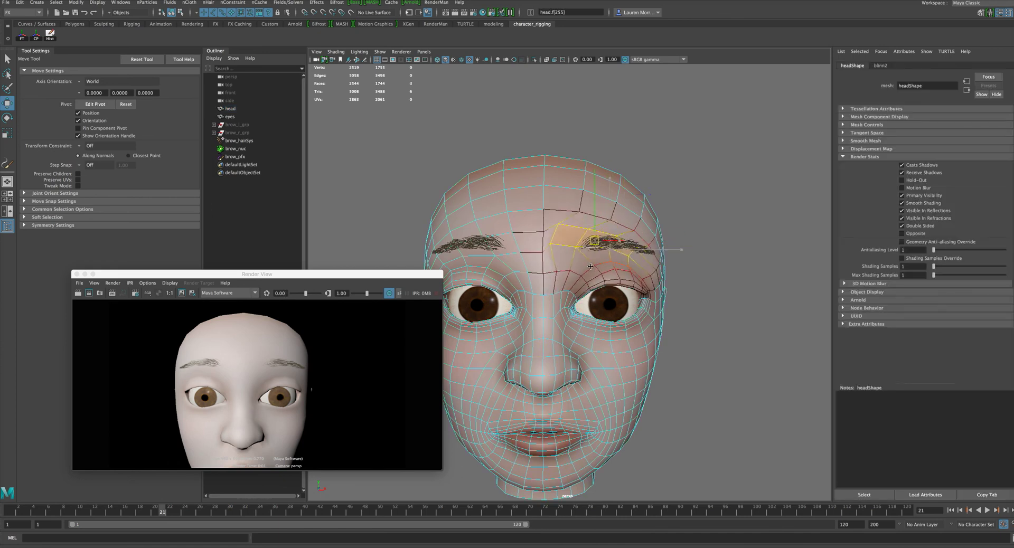
click(715, 152)
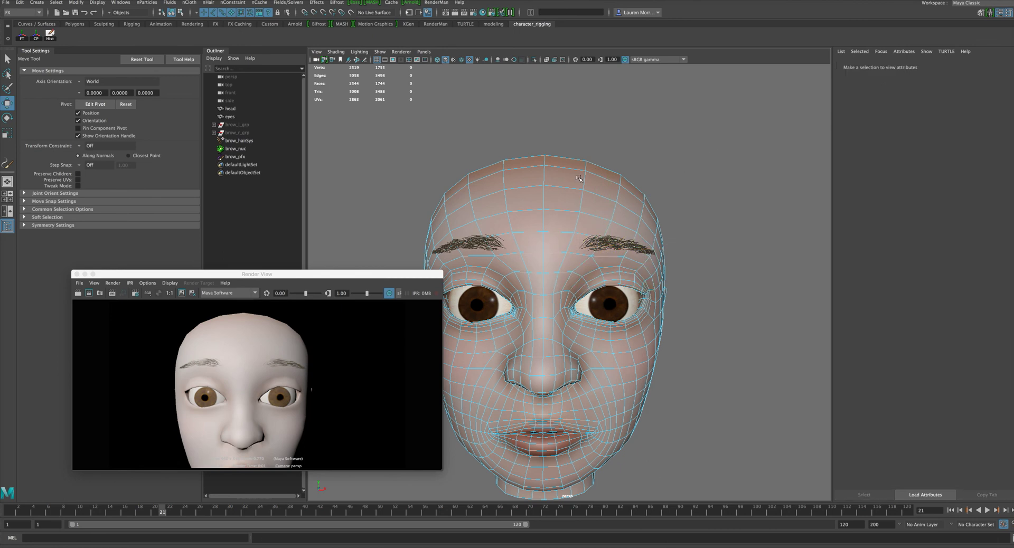
right_click(532, 201)
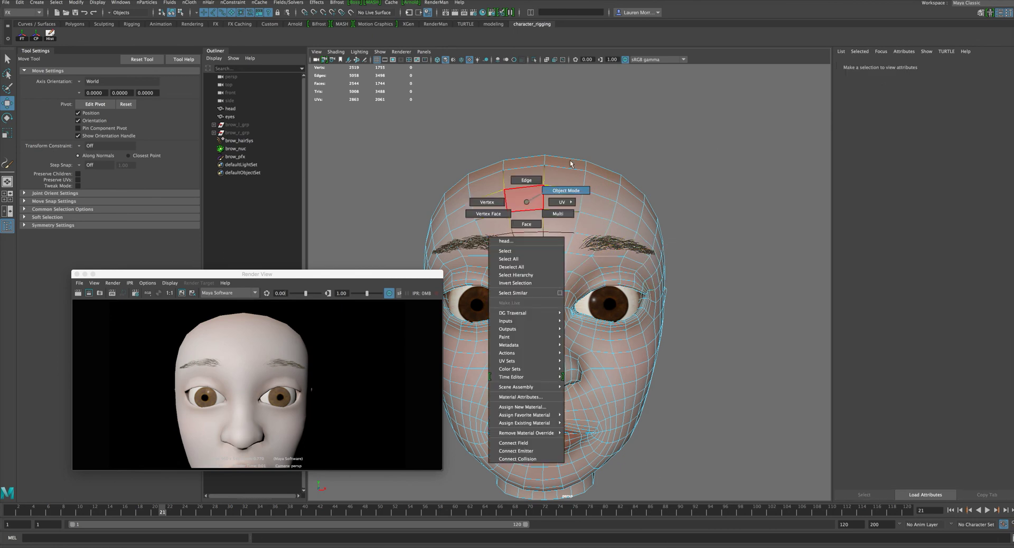
right_drag(570, 164, 572, 161)
click(597, 113)
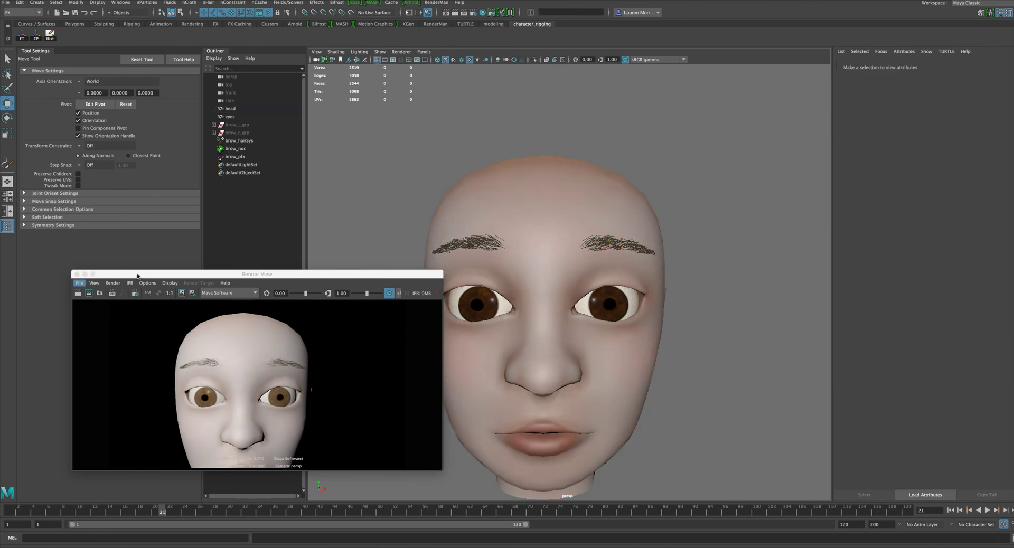
Step: Move the render window out of the way and inspect the curve inside follicle249 of brow_r_grp
drag(137, 276, 103, 450)
click(238, 134)
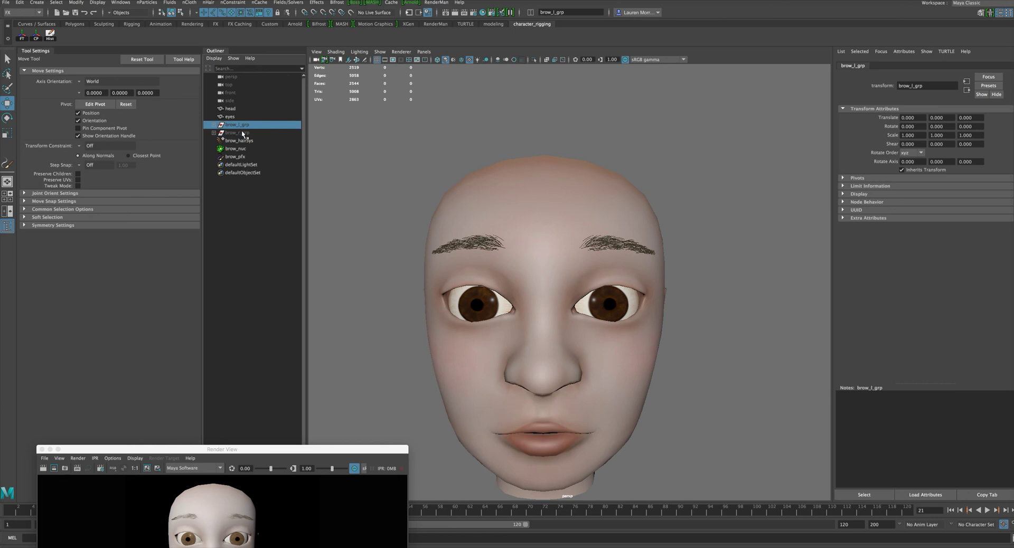
click(214, 132)
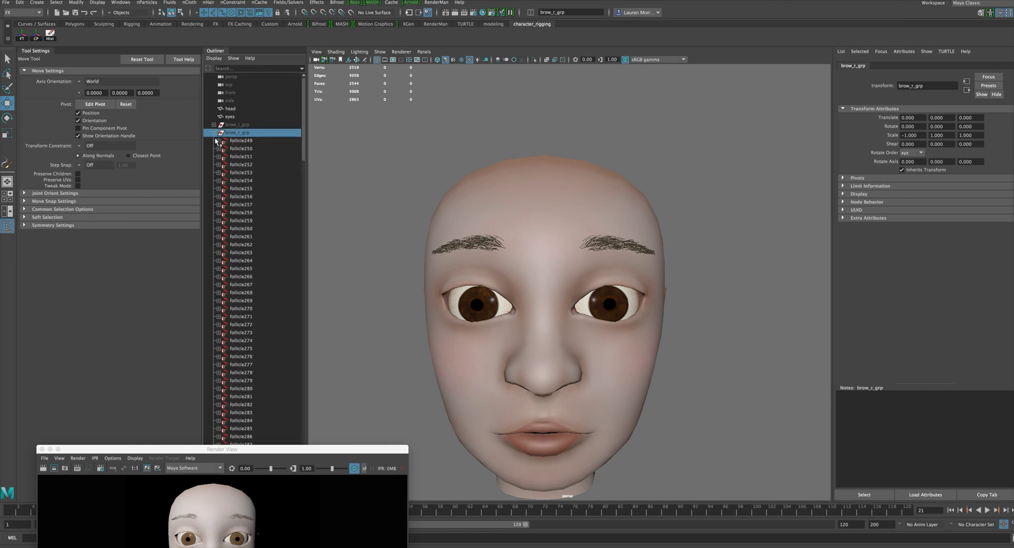
click(233, 148)
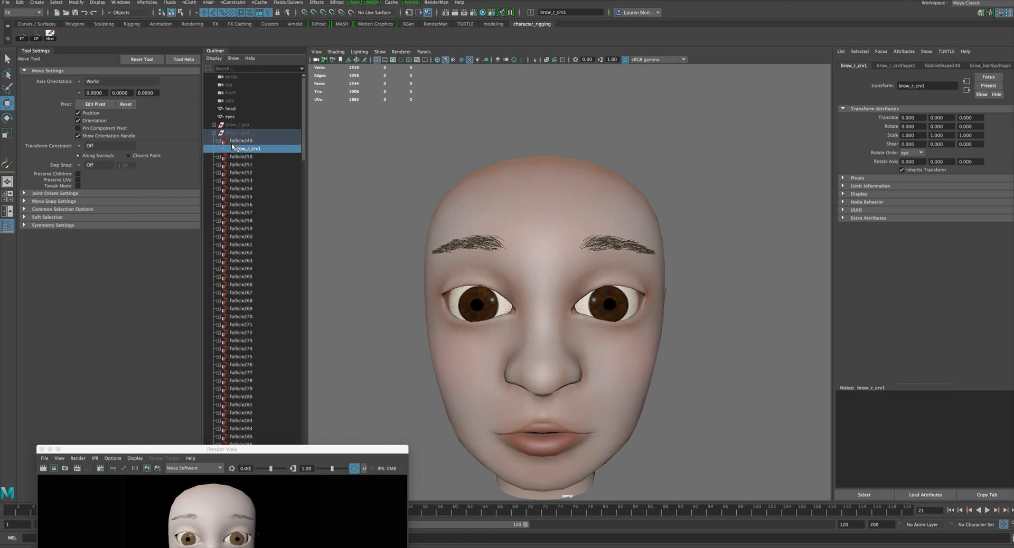
click(218, 141)
click(214, 132)
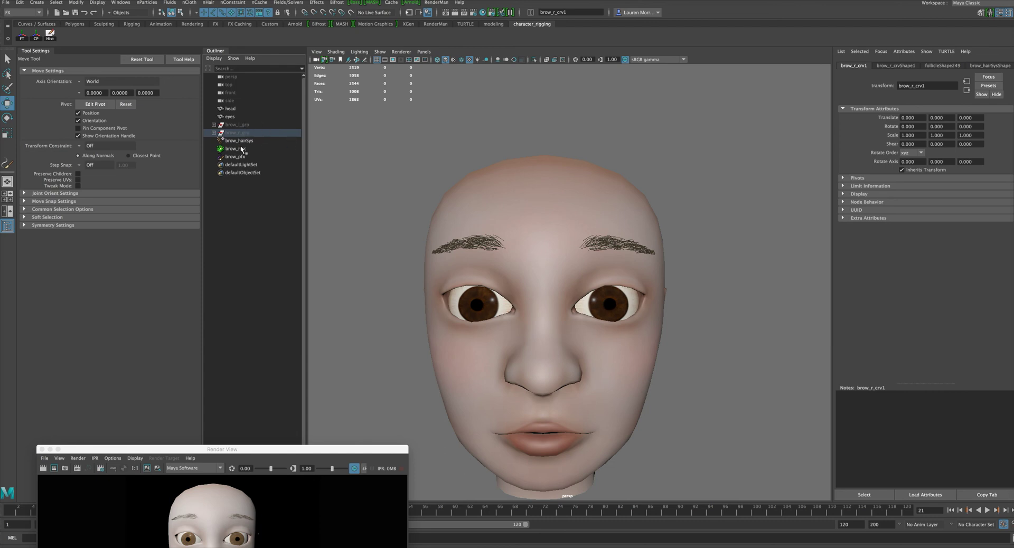
Step: Bind the brow_l_grp and brow_r_grp curve groups to the head with a Wrap deformer from the Rigging set
click(240, 126)
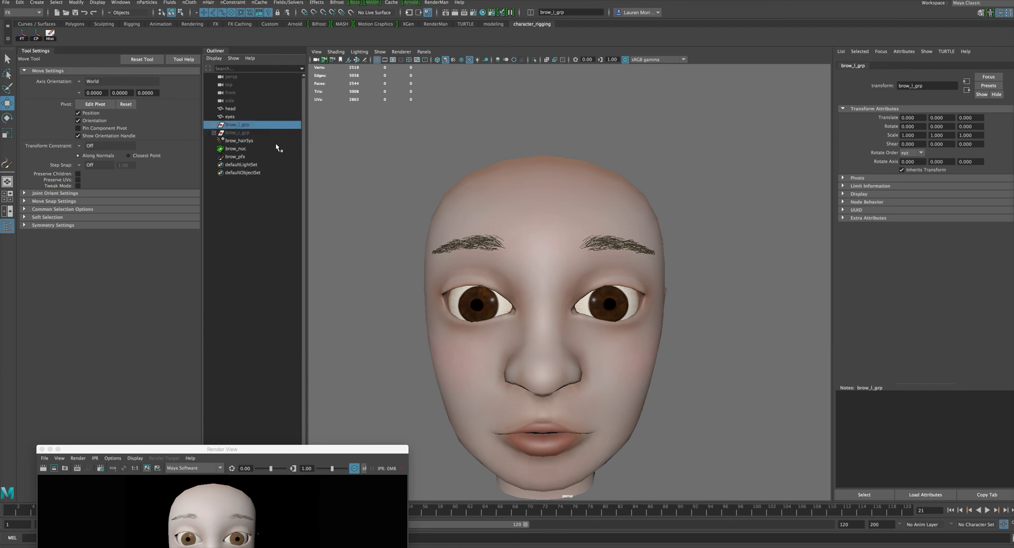
shift+click(249, 133)
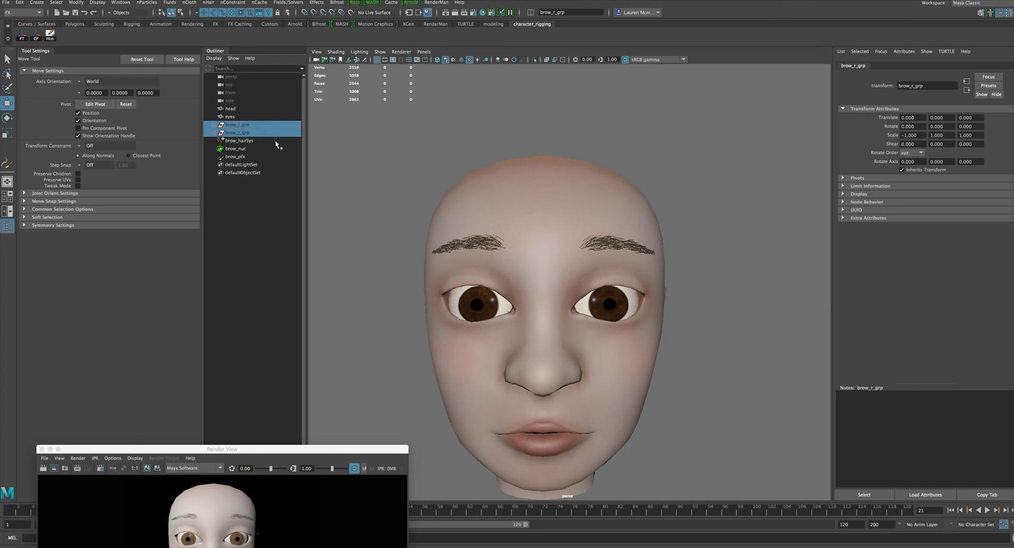
shift+click(544, 188)
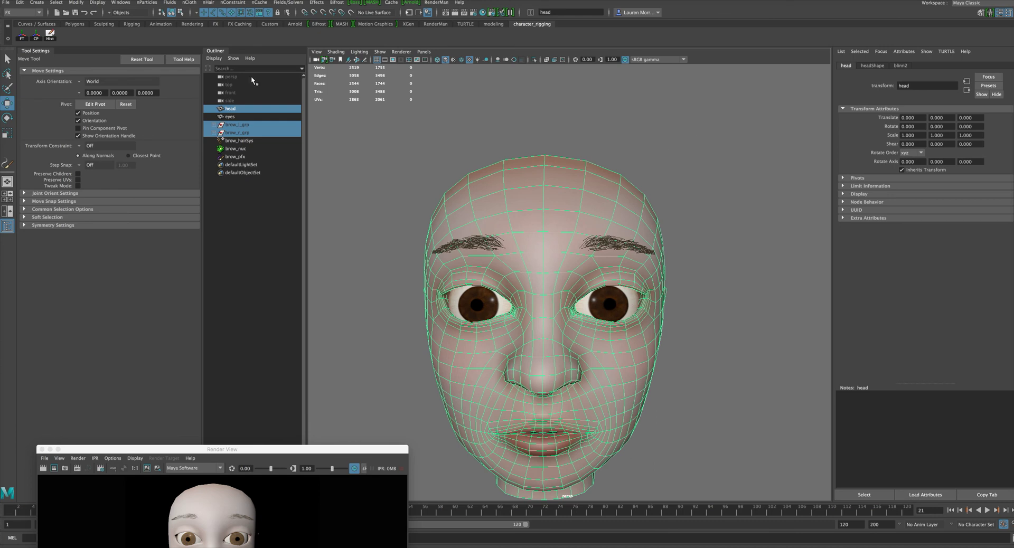
click(32, 13)
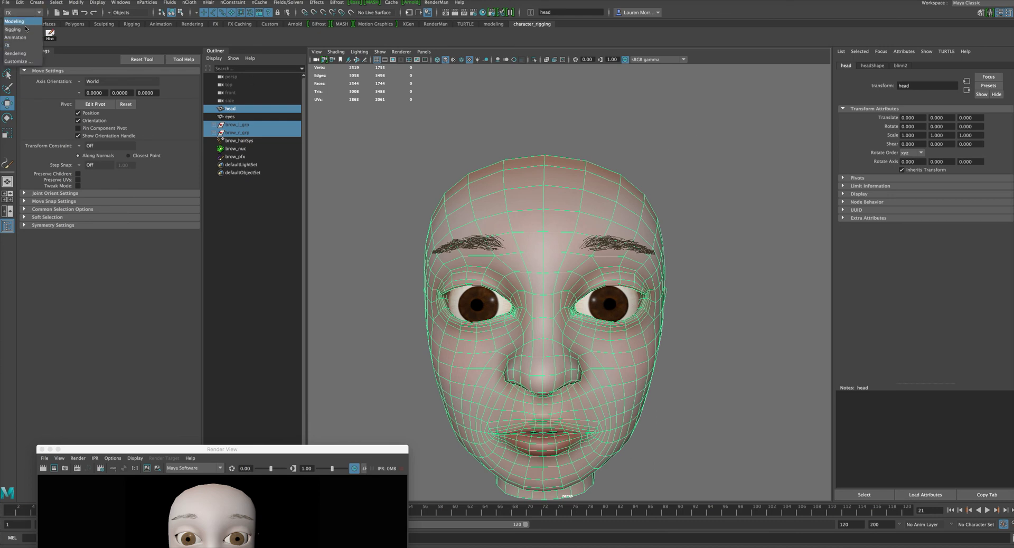
click(25, 31)
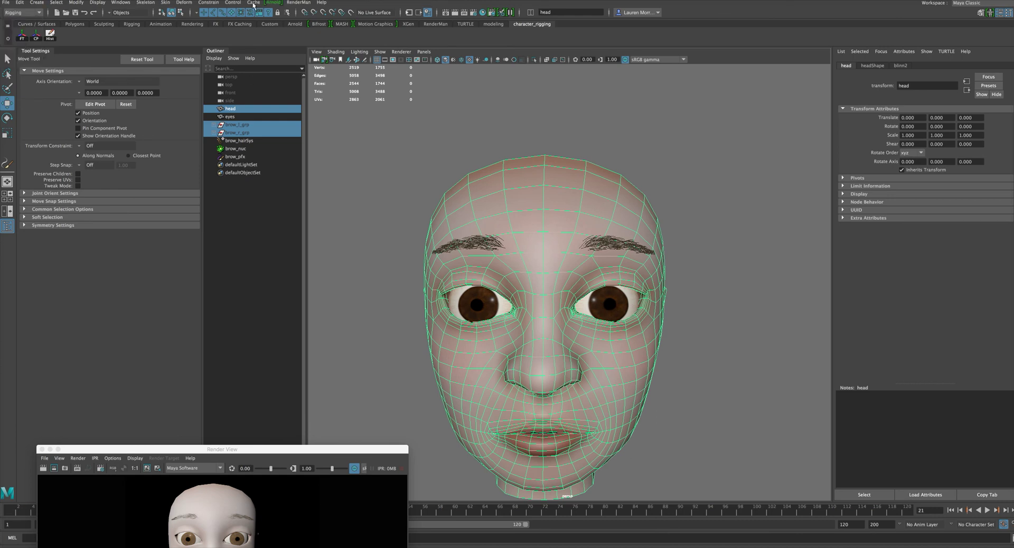
click(185, 3)
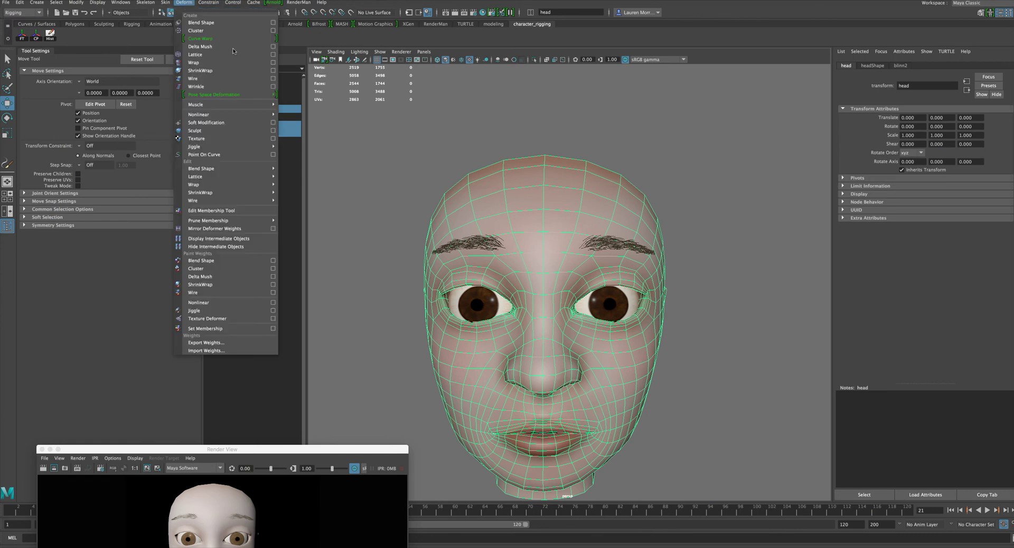
click(198, 64)
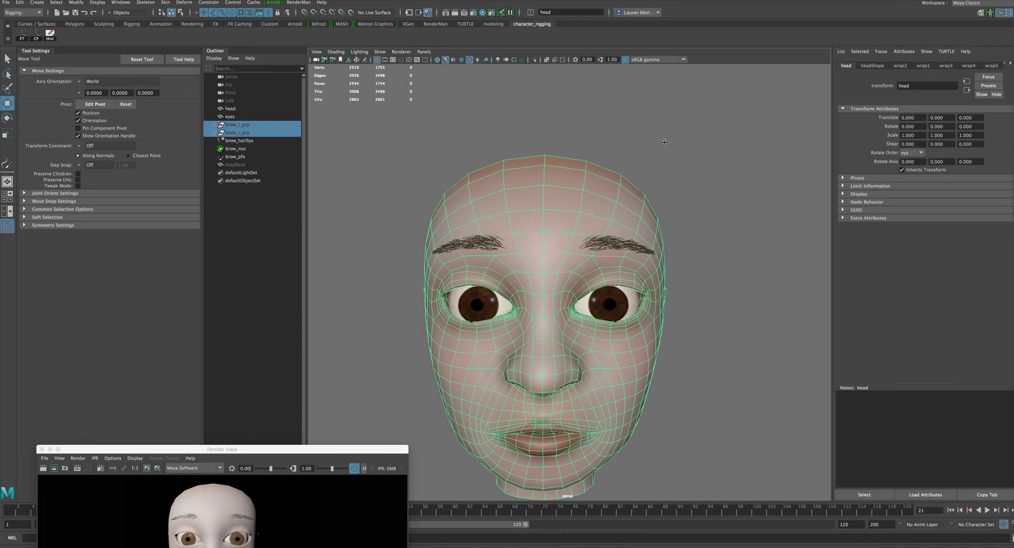
Step: Select only the head and display its channels and wrap outputs
click(683, 102)
click(587, 185)
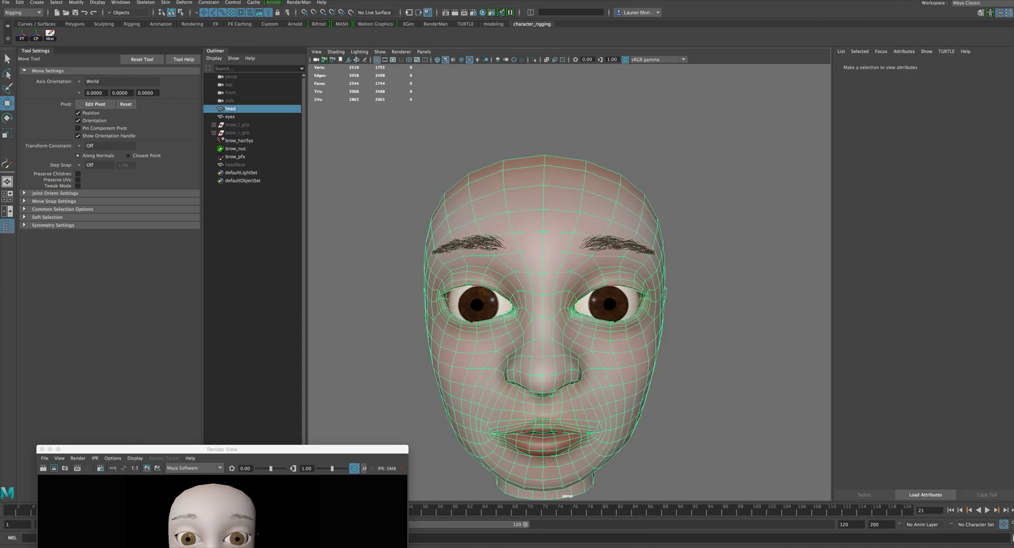
key(ctrl+a)
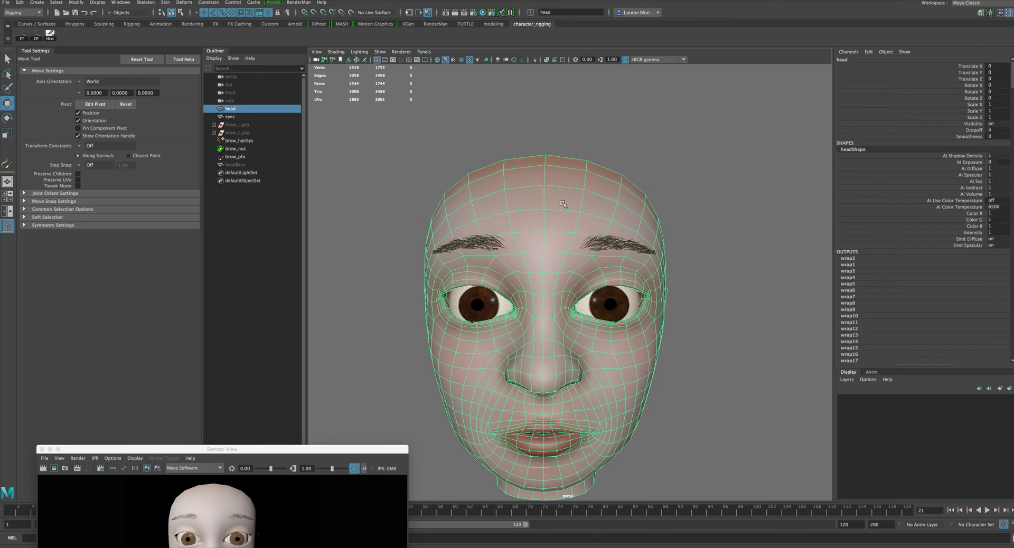
Step: Try moving the head faces under both brows to test the wrap, undo the move, and clear the selection
right_drag(561, 206, 561, 226)
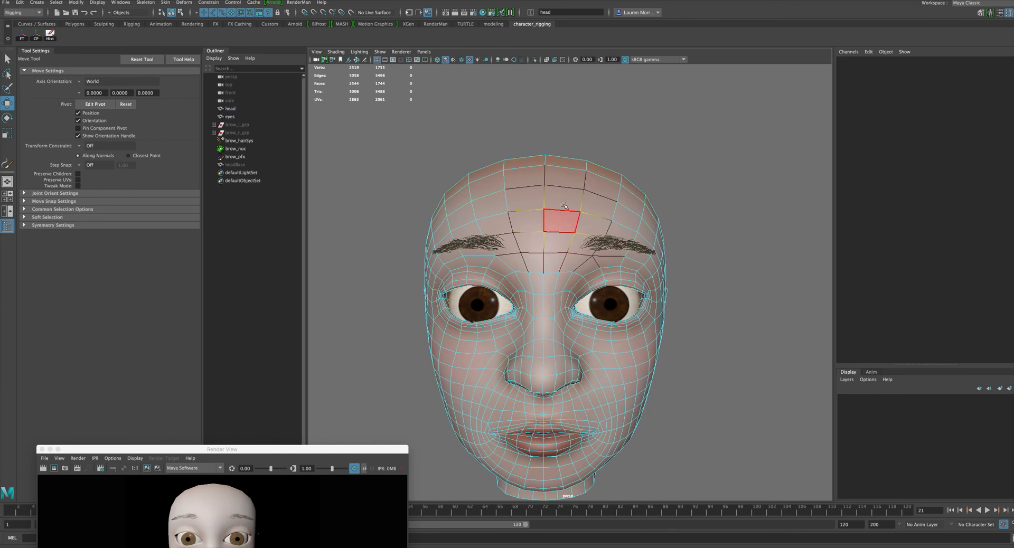
click(602, 248)
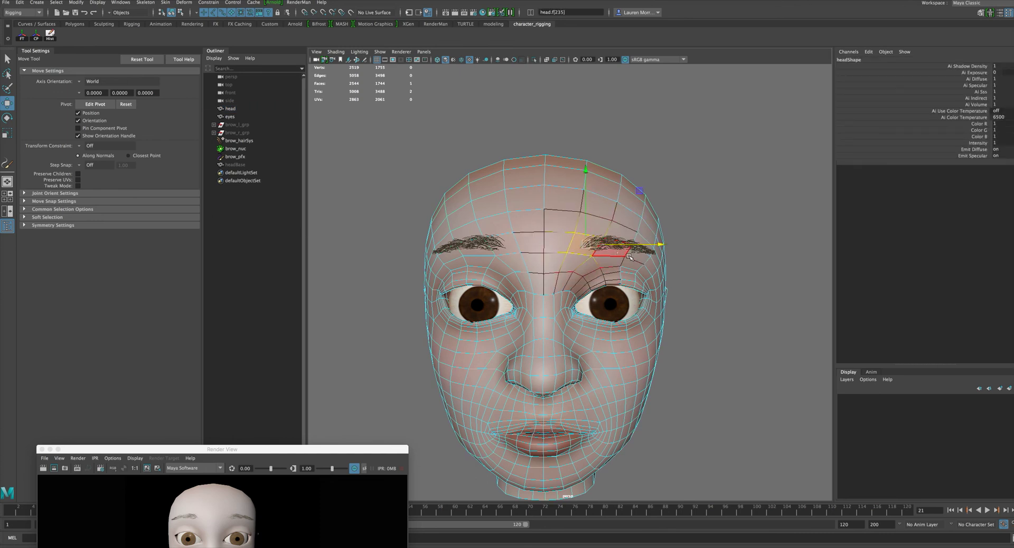
shift+click(638, 257)
shift+click(504, 248)
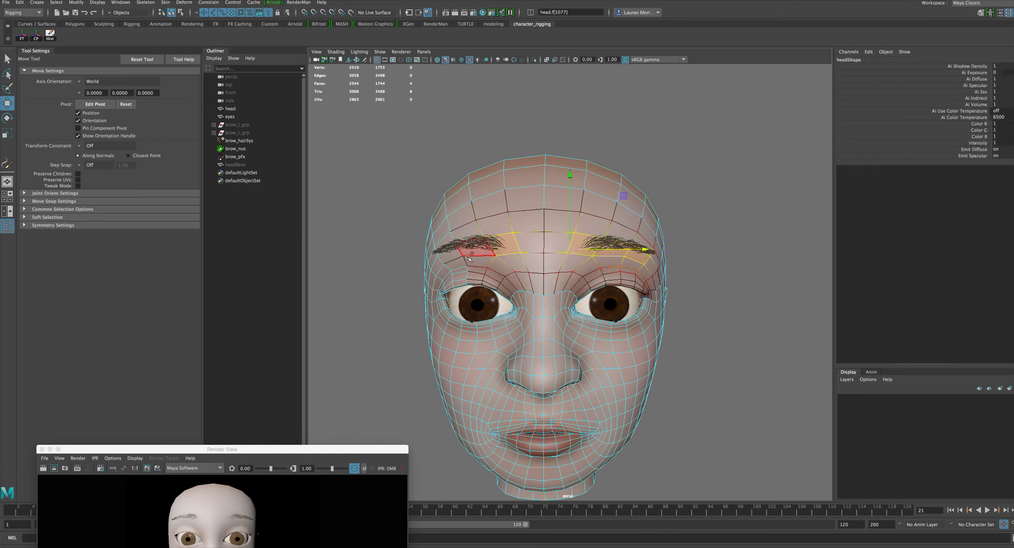
shift+click(471, 253)
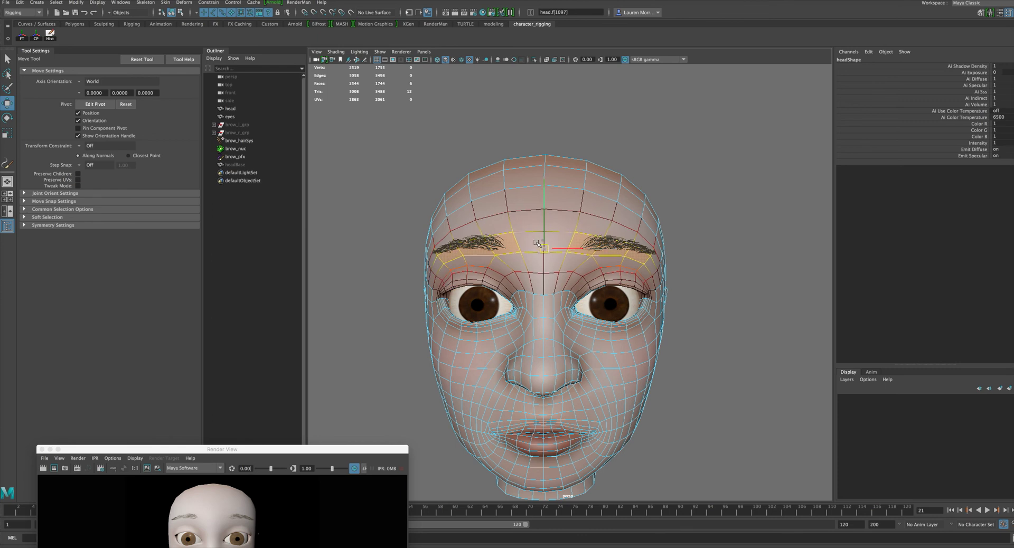
click(560, 230)
drag(561, 230, 529, 259)
key(ctrl+z)
click(506, 155)
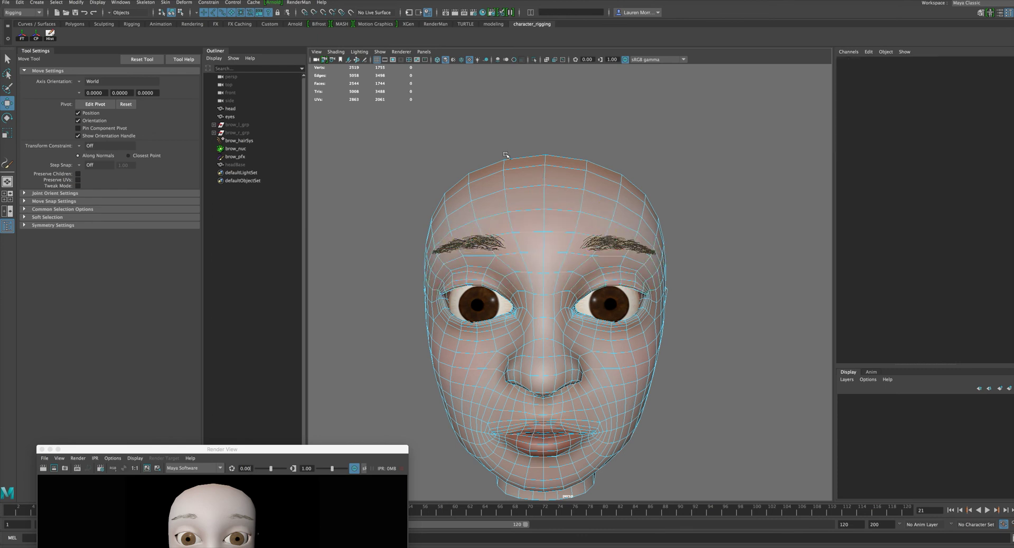
Step: Unhide the brow_l_grp and brow_r_grp curve groups, select the head, and rewind the timeline to frame 1
click(237, 133)
click(248, 126)
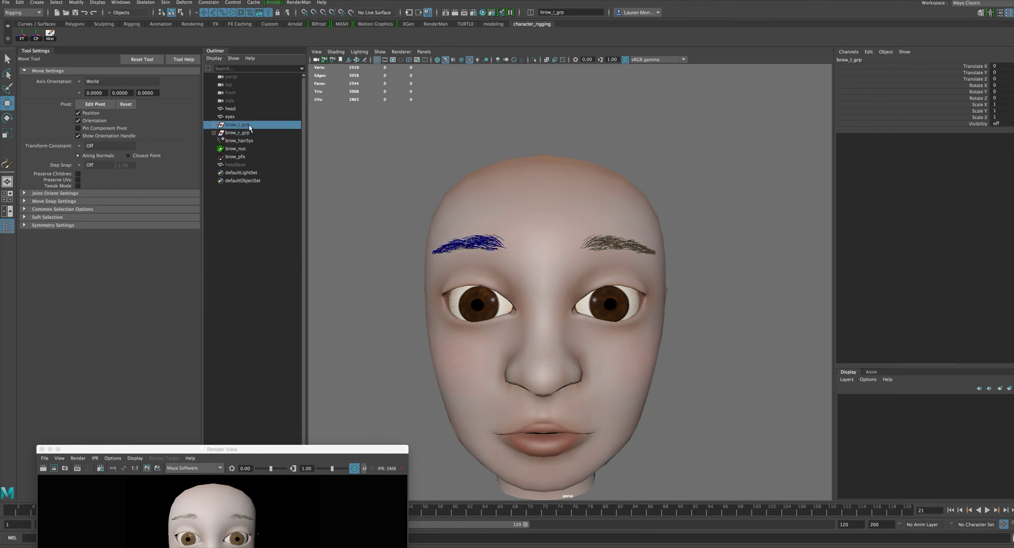
click(230, 108)
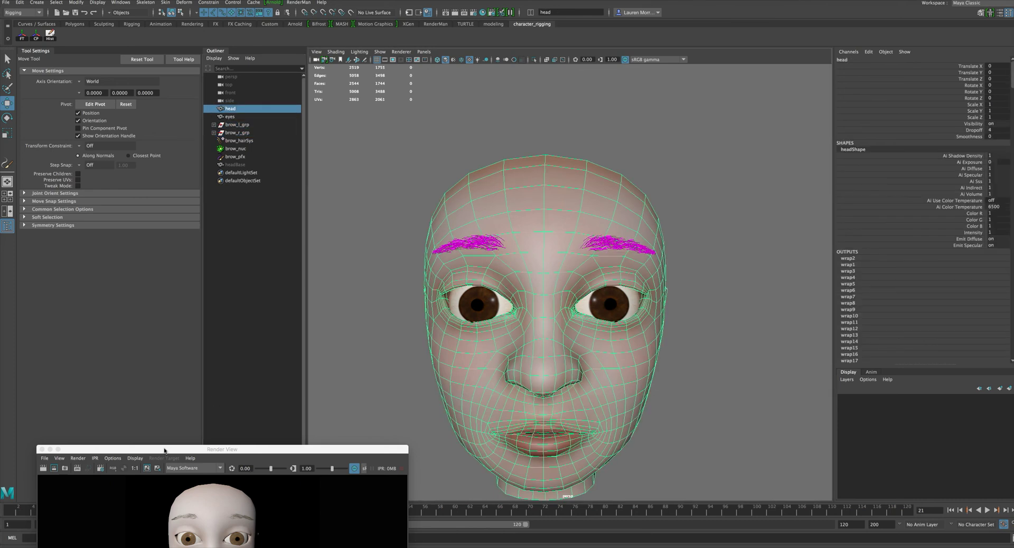
drag(164, 450, 331, 519)
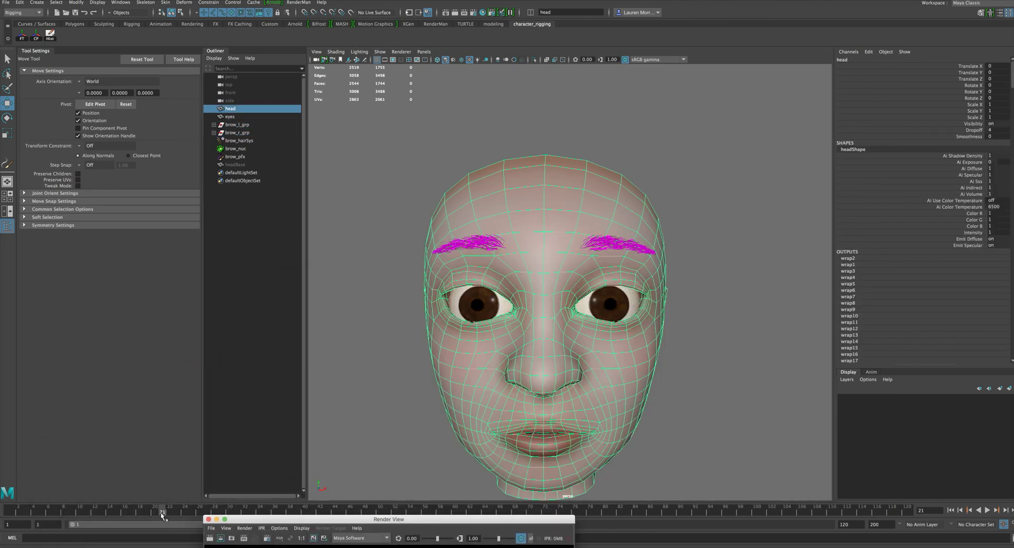
click(950, 511)
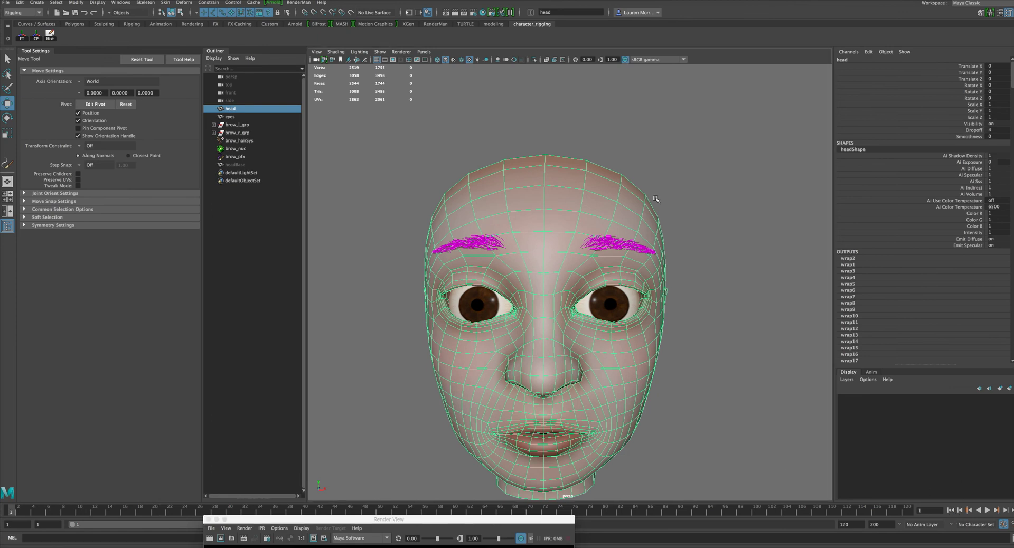
Step: Test the wrap at frame 1 by moving the head faces under both brows upward, and undo the move
right_drag(574, 232, 578, 249)
click(609, 248)
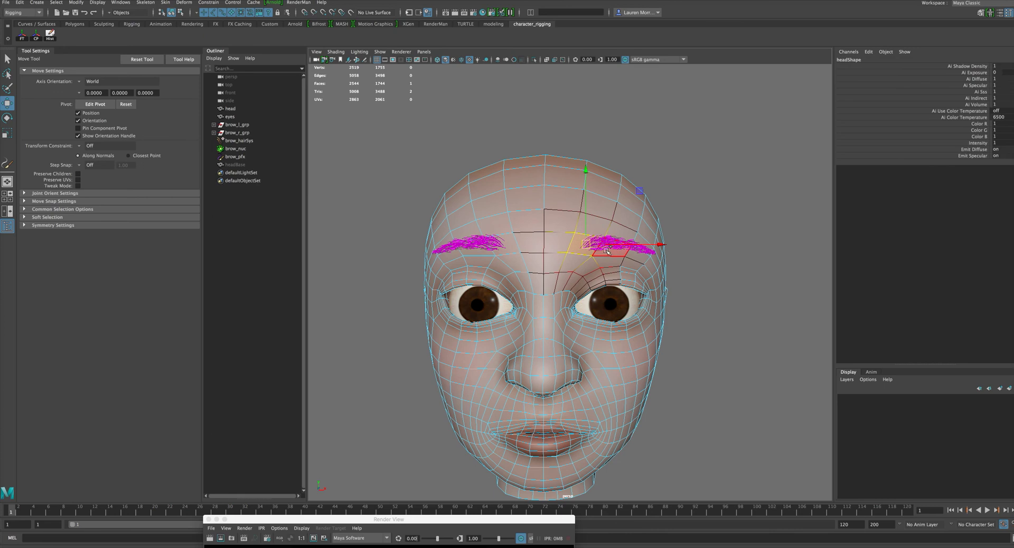
drag(610, 249, 582, 245)
key(ctrl+z)
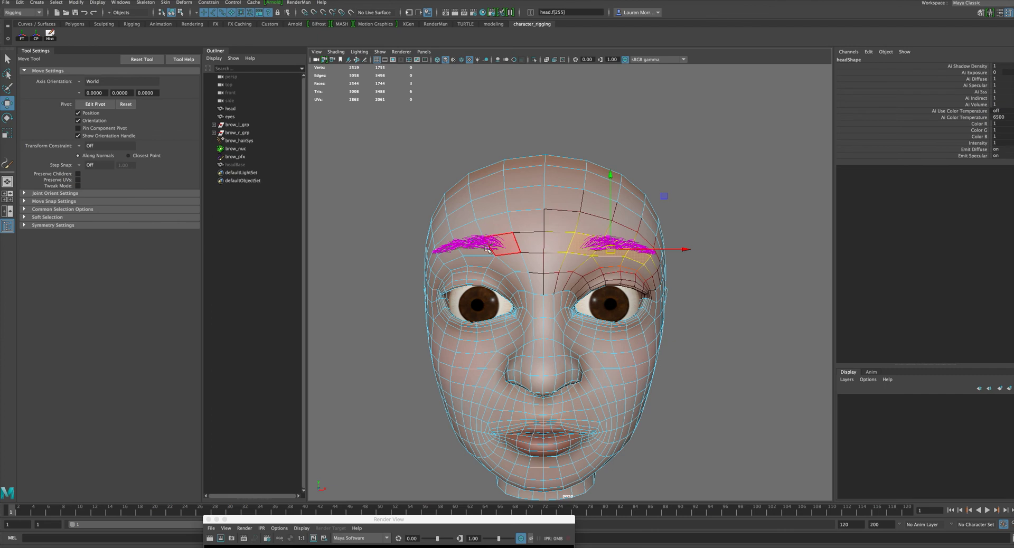
shift+click(501, 245)
shift+click(470, 251)
shift+click(450, 253)
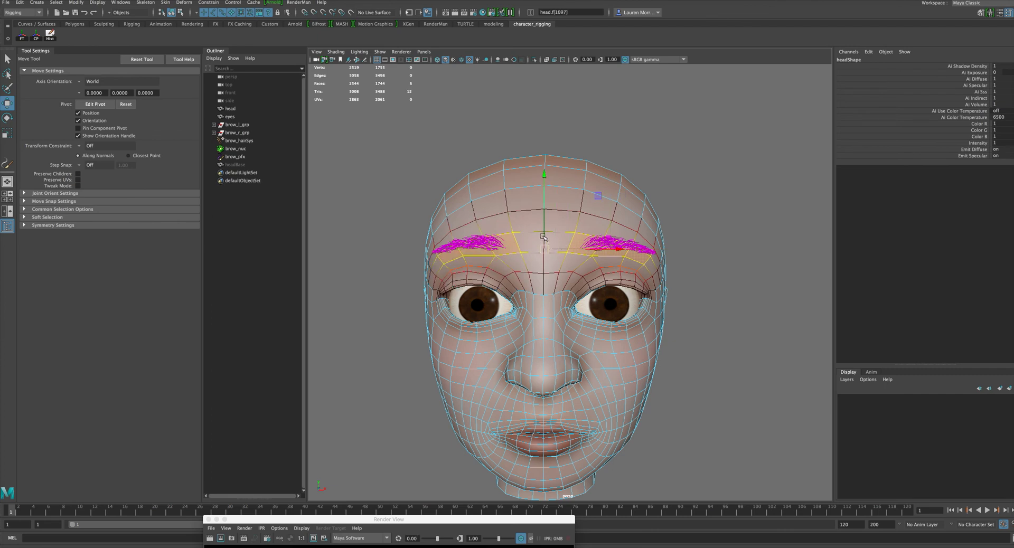
drag(544, 249, 559, 232)
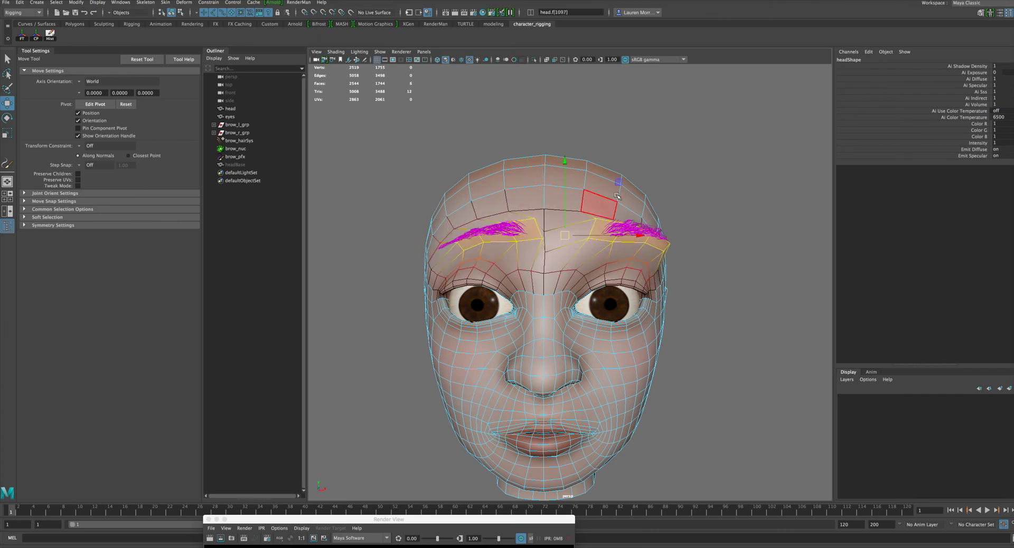
key(ctrl+z)
click(721, 252)
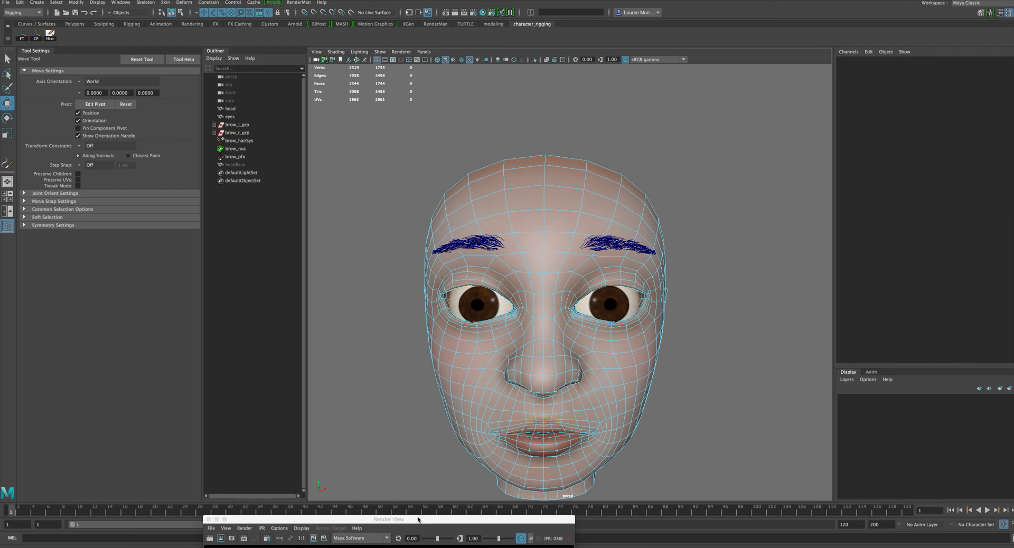
Step: Render the current front view of the head with Maya Software, and return the head to object mode with nothing selected
drag(416, 519, 275, 191)
click(100, 217)
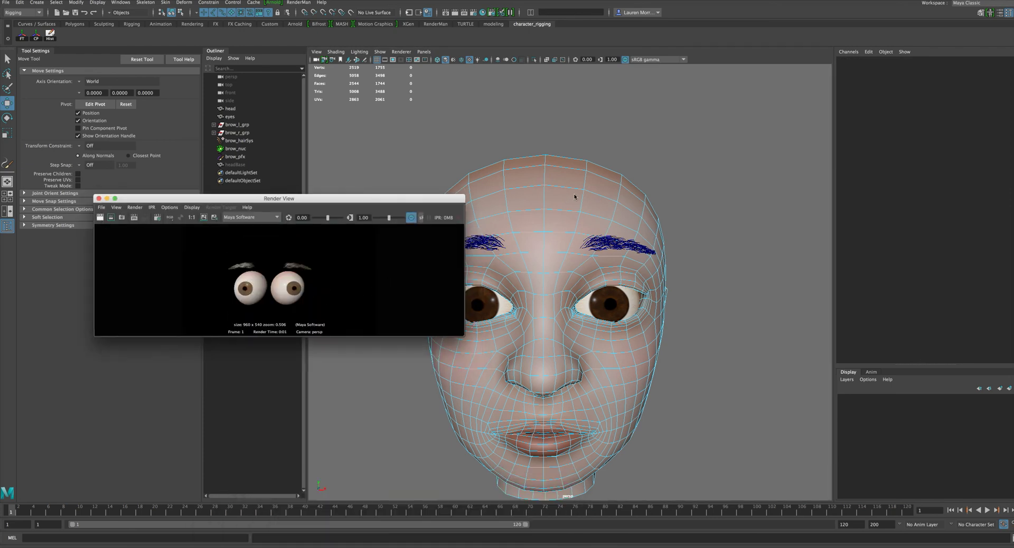
right_drag(572, 196, 599, 179)
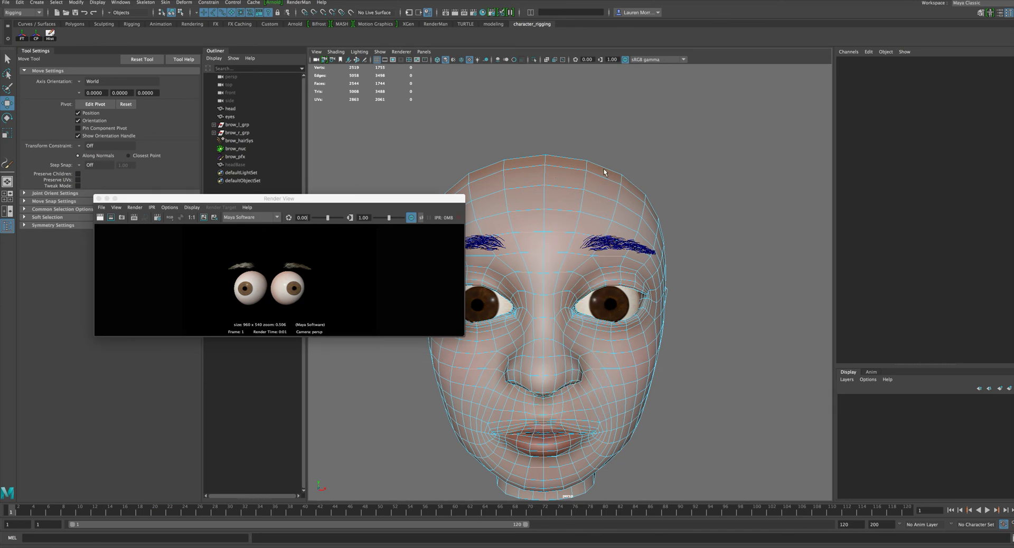
click(604, 171)
click(653, 135)
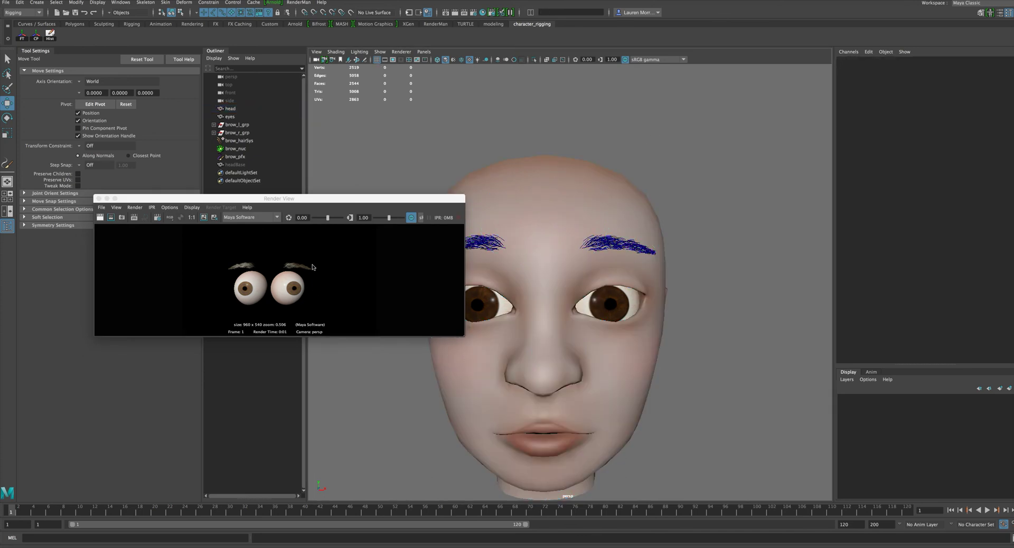
Step: Enable Casts Shadows, Receive Shadows, Primary Visibility, Visible In Reflections and Visible In Refractions in the headShape's render stats
click(548, 200)
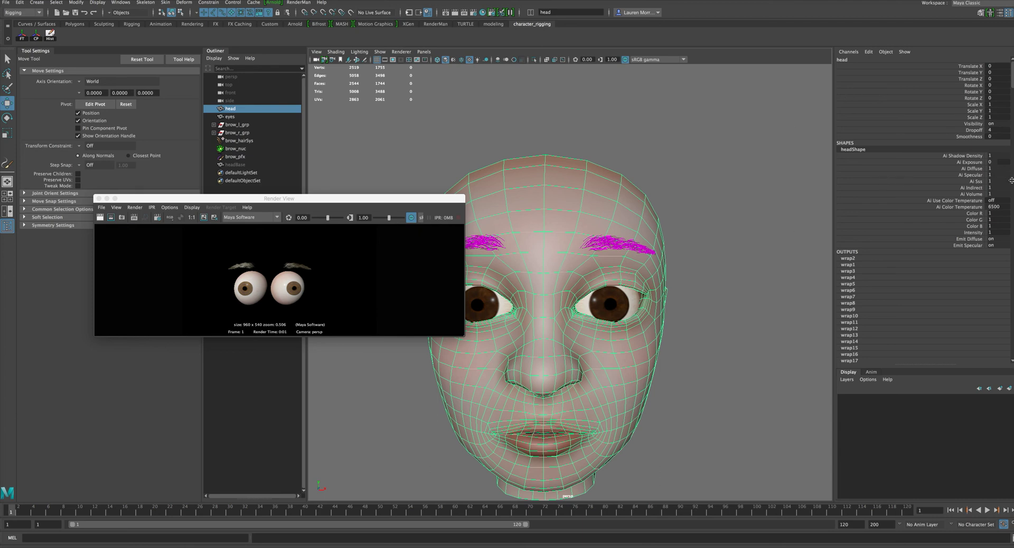
key(ctrl+a)
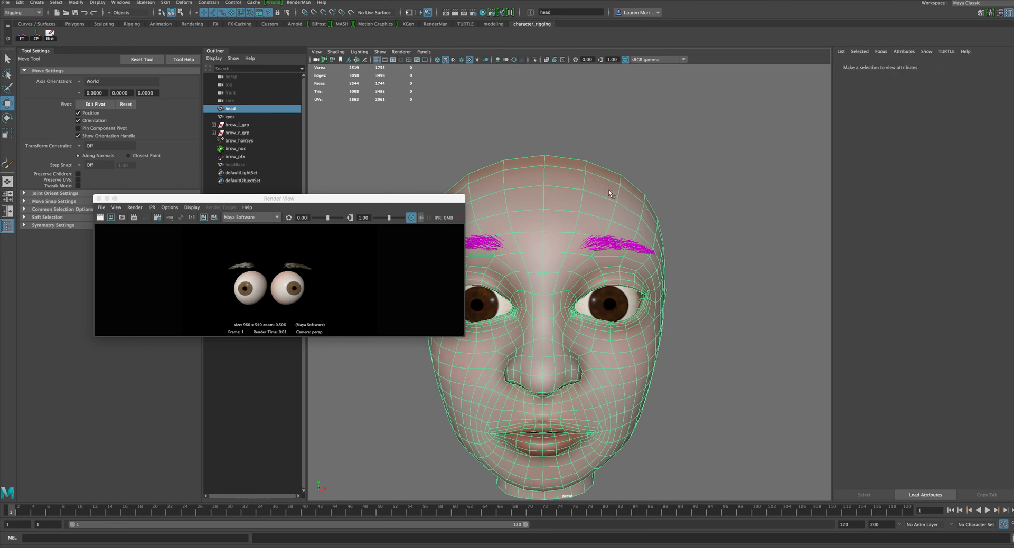
click(684, 154)
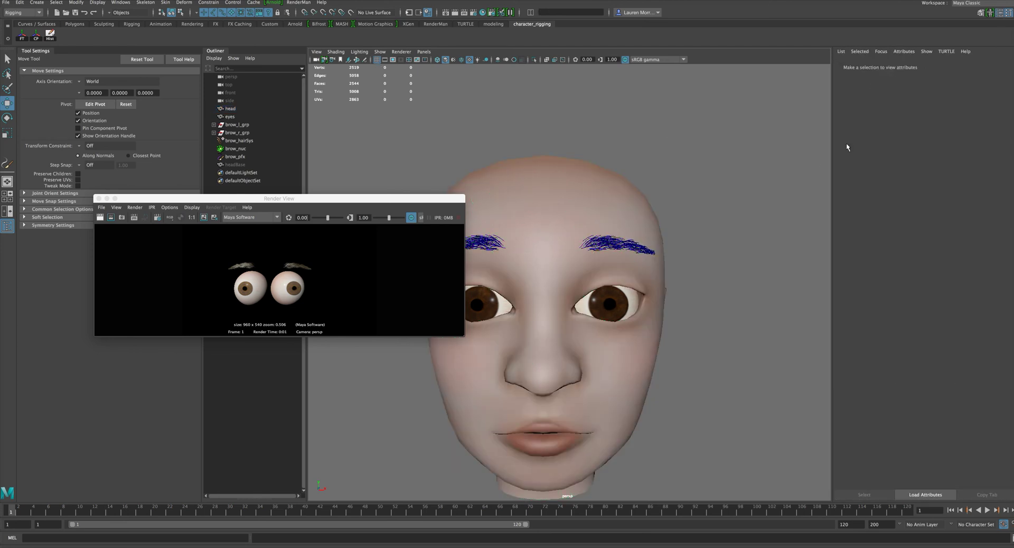
click(619, 191)
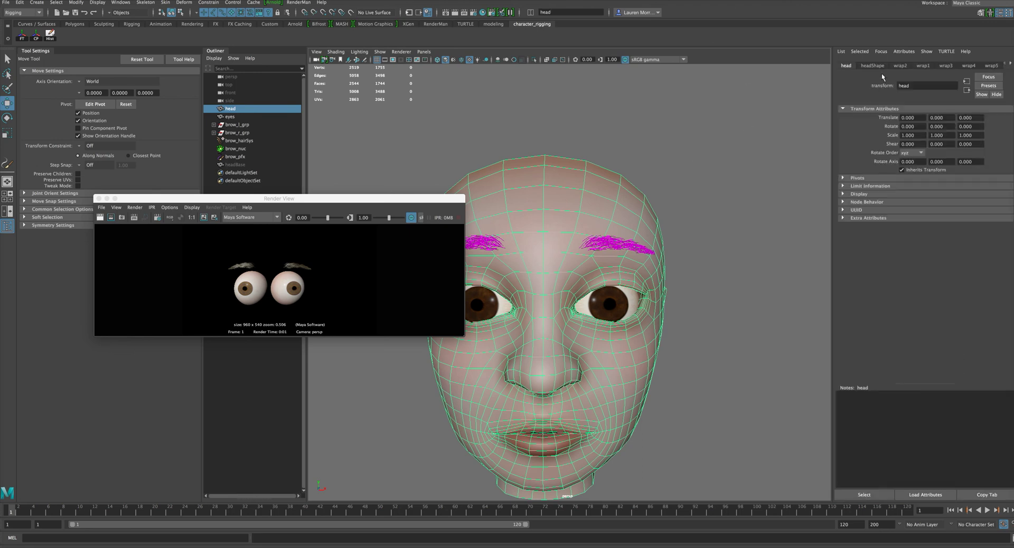
click(874, 66)
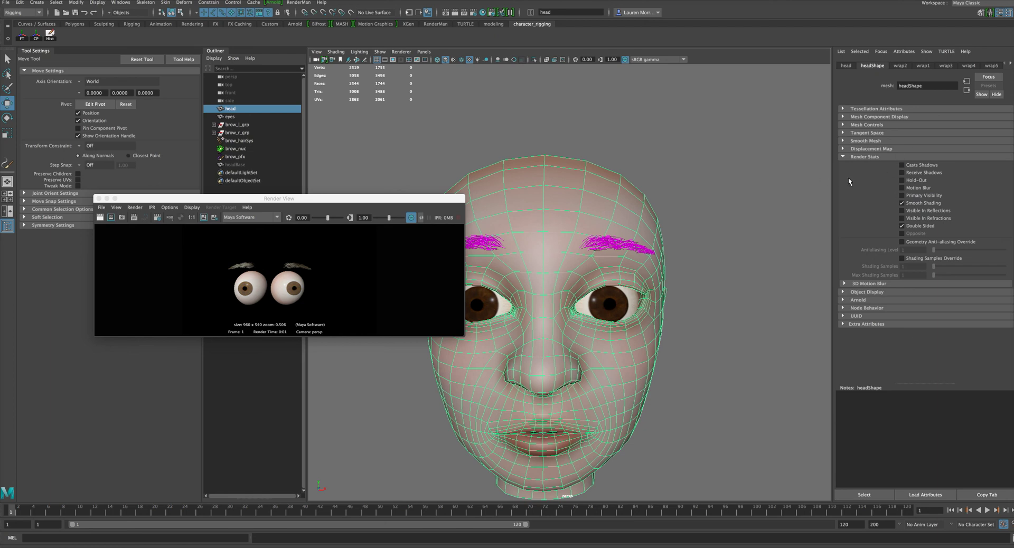
click(902, 165)
click(902, 173)
click(901, 211)
click(902, 219)
Step: Render the head again to check it with its brows, clear the selection, and close the render window
click(100, 217)
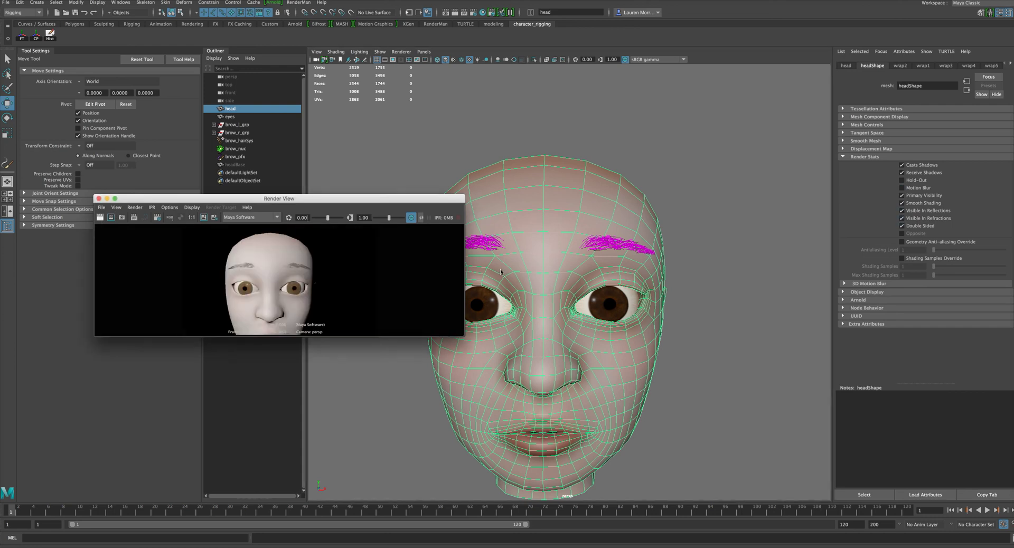
click(638, 138)
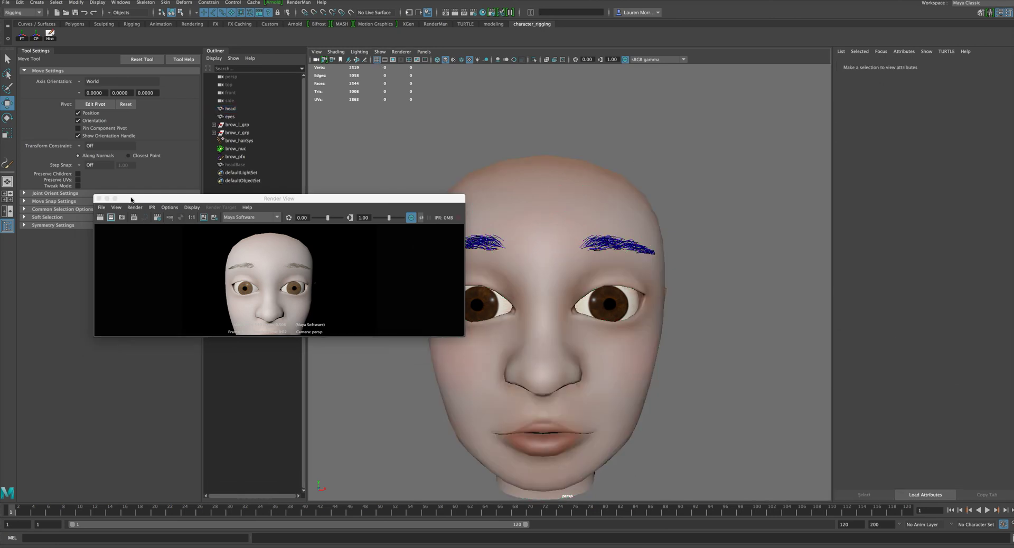
click(98, 198)
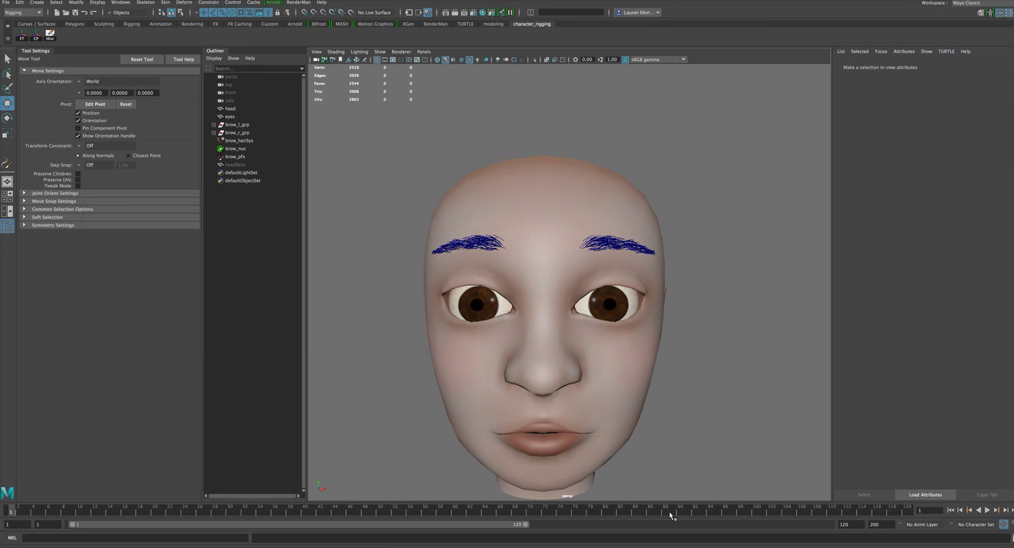